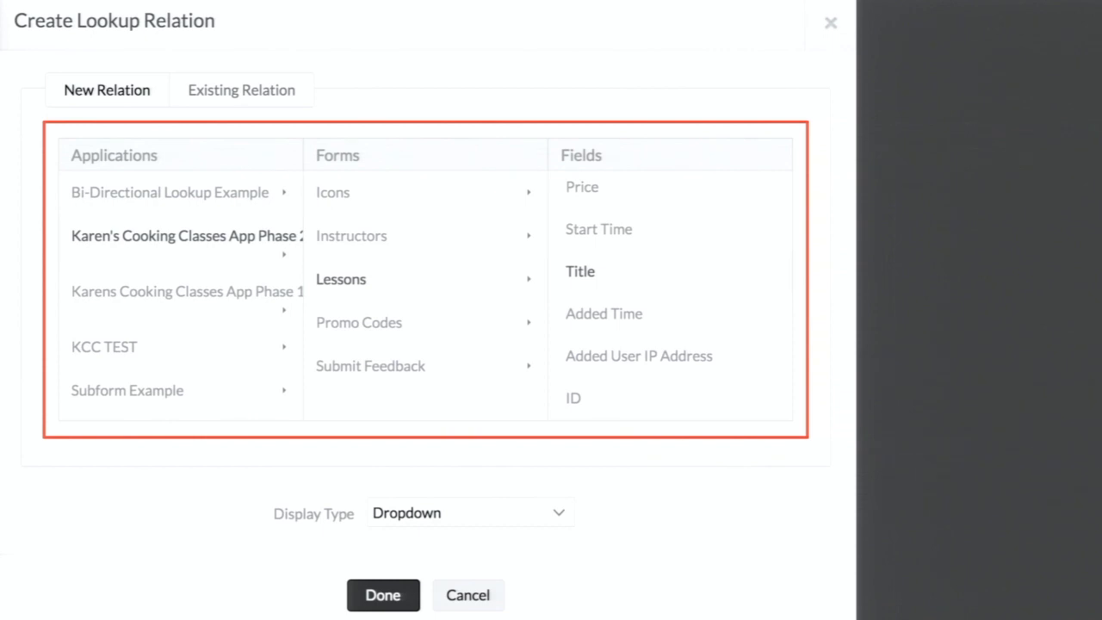
pyautogui.click(138, 71)
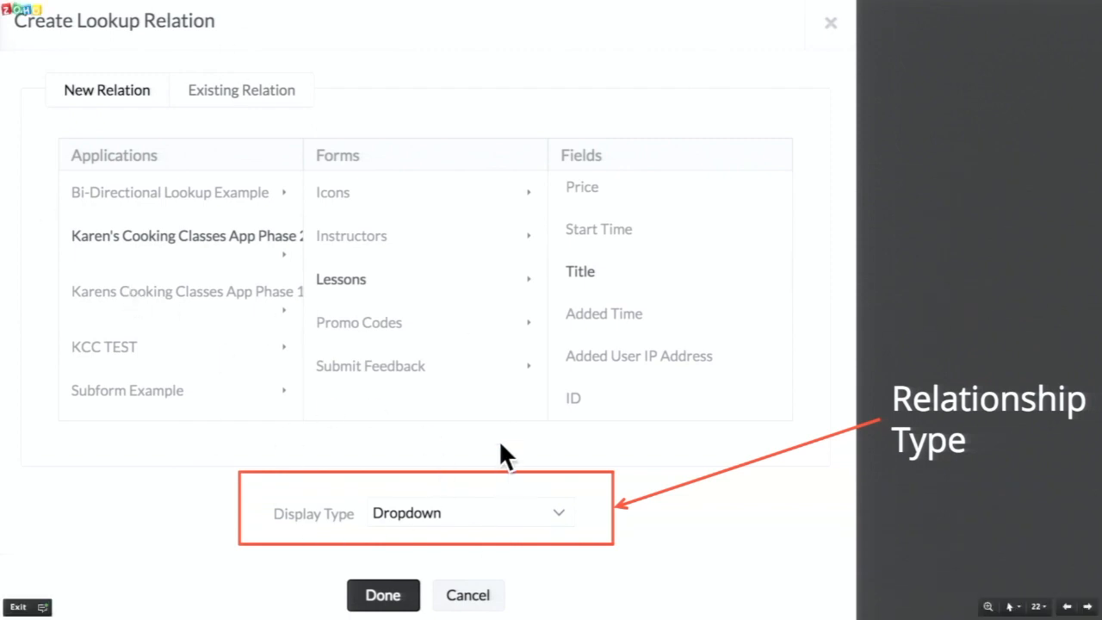
pyautogui.press('Right')
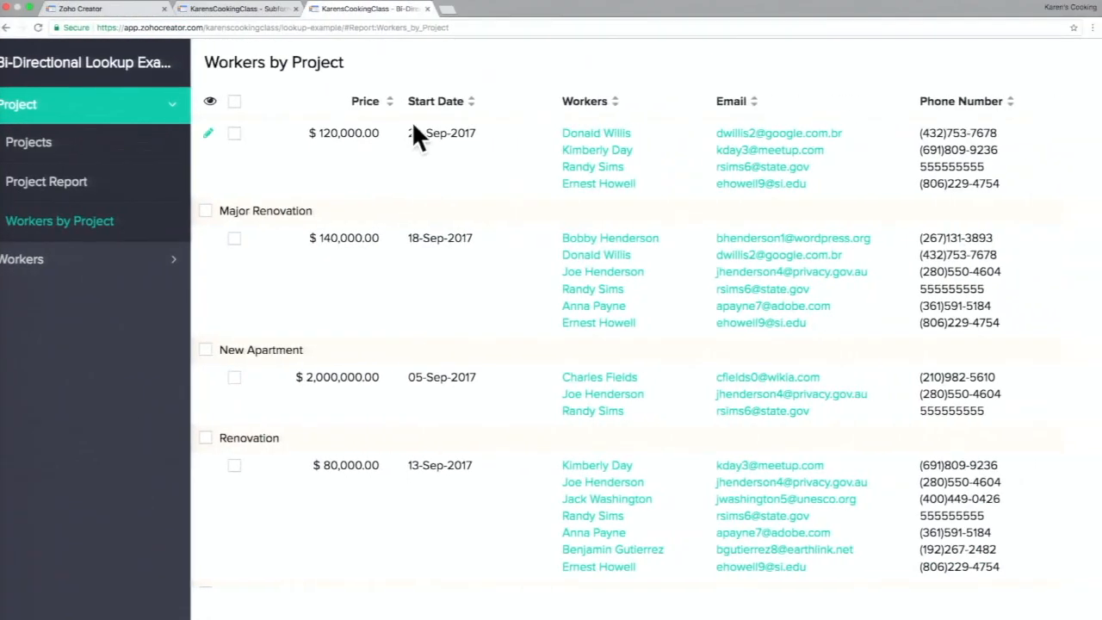
# - Open the Projects form of the Bi-Directional Lookup Example application in the form builder
pyautogui.click(124, 162)
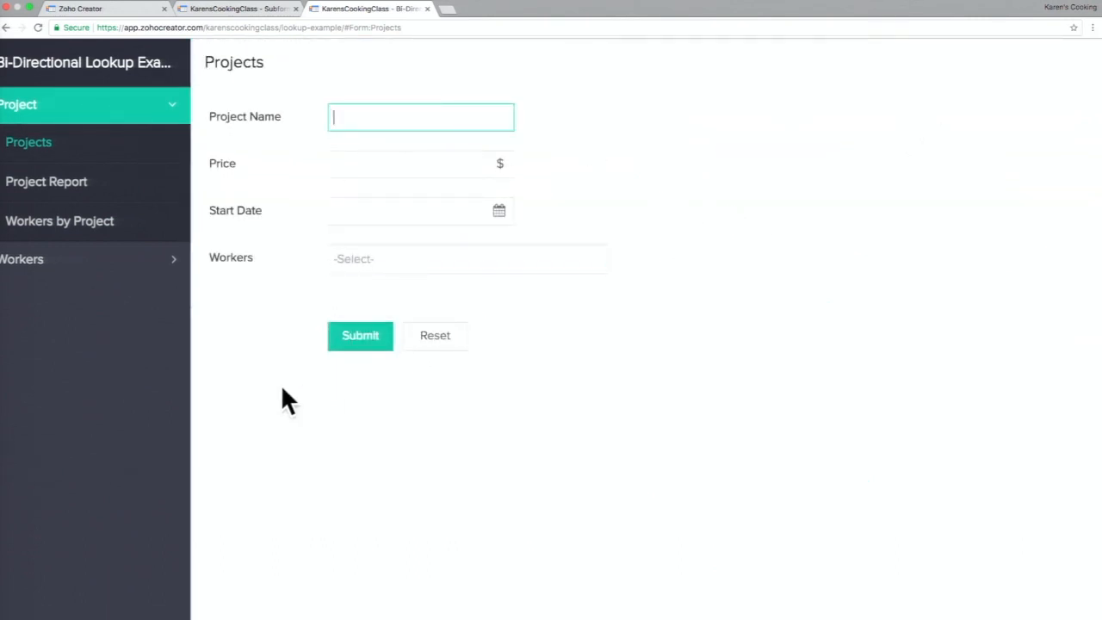
pyautogui.scroll(-5, 280, 386)
pyautogui.click(166, 597)
pyautogui.click(157, 484)
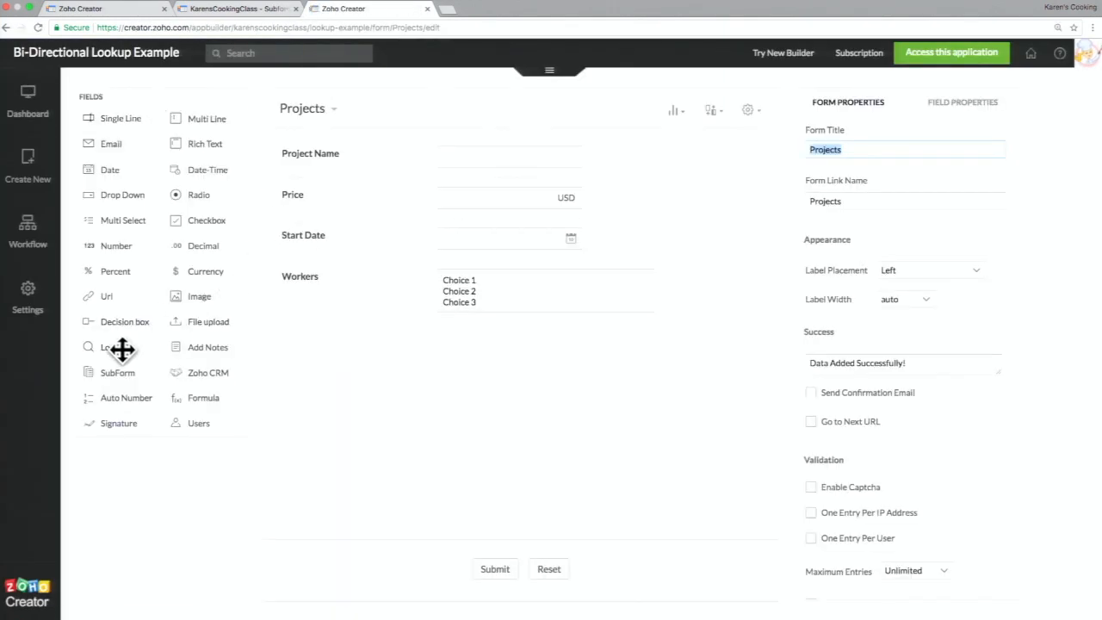
# - Start a lookup field between Start Date and Workers in the Projects form, related to the Name field of the Workers form
pyautogui.scroll(5, 122, 349)
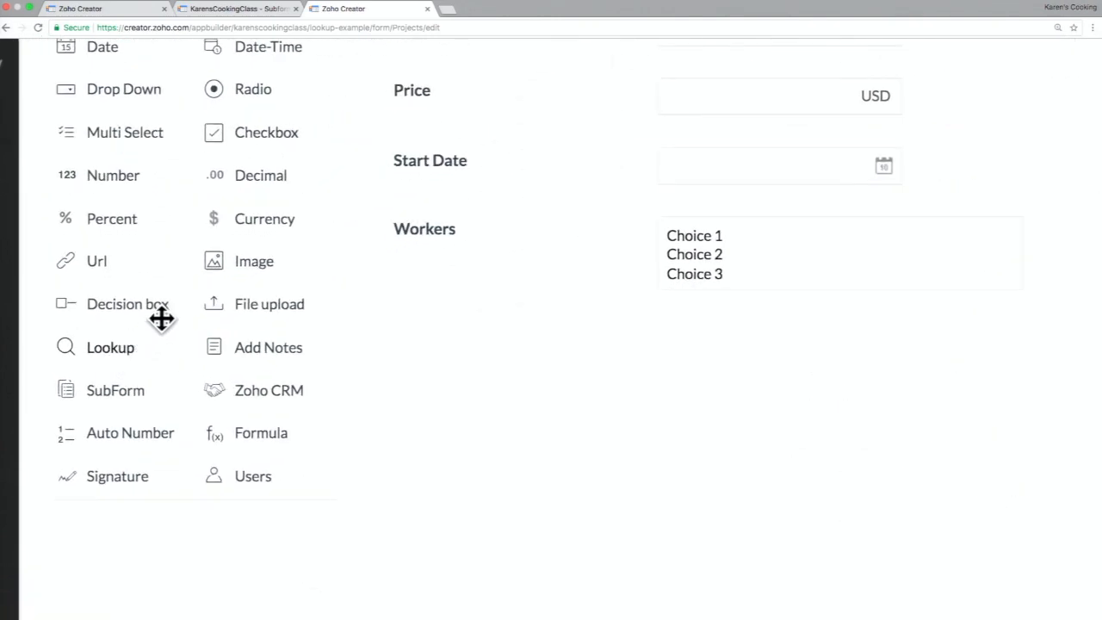
pyautogui.moveTo(104, 348); pyautogui.dragTo(520, 374)
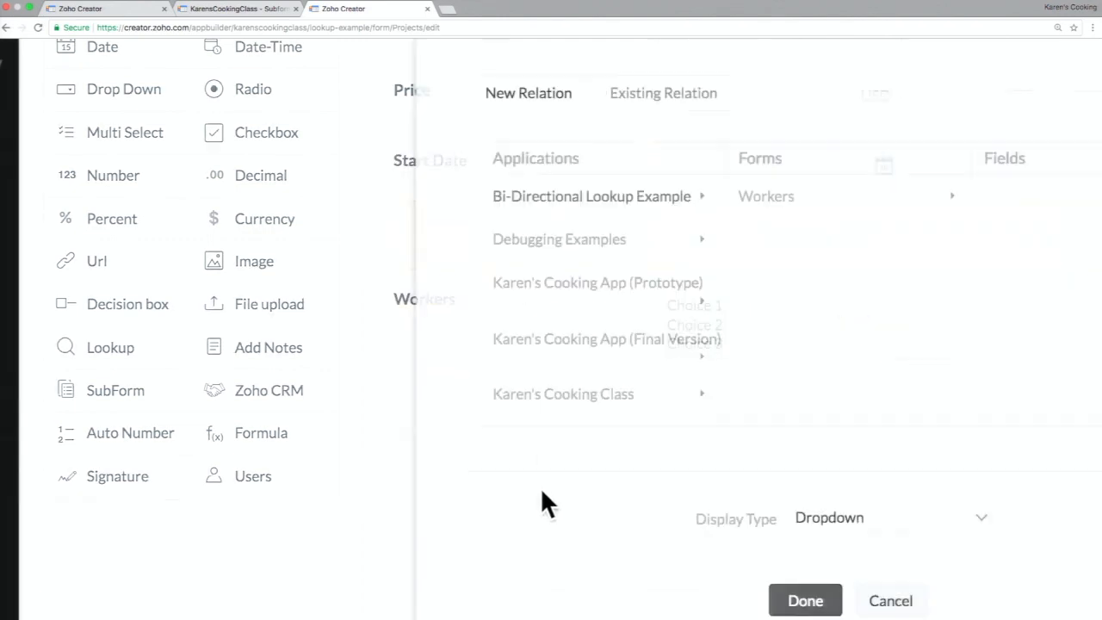
pyautogui.scroll(-3, 564, 322)
pyautogui.hscroll(2, 564, 323)
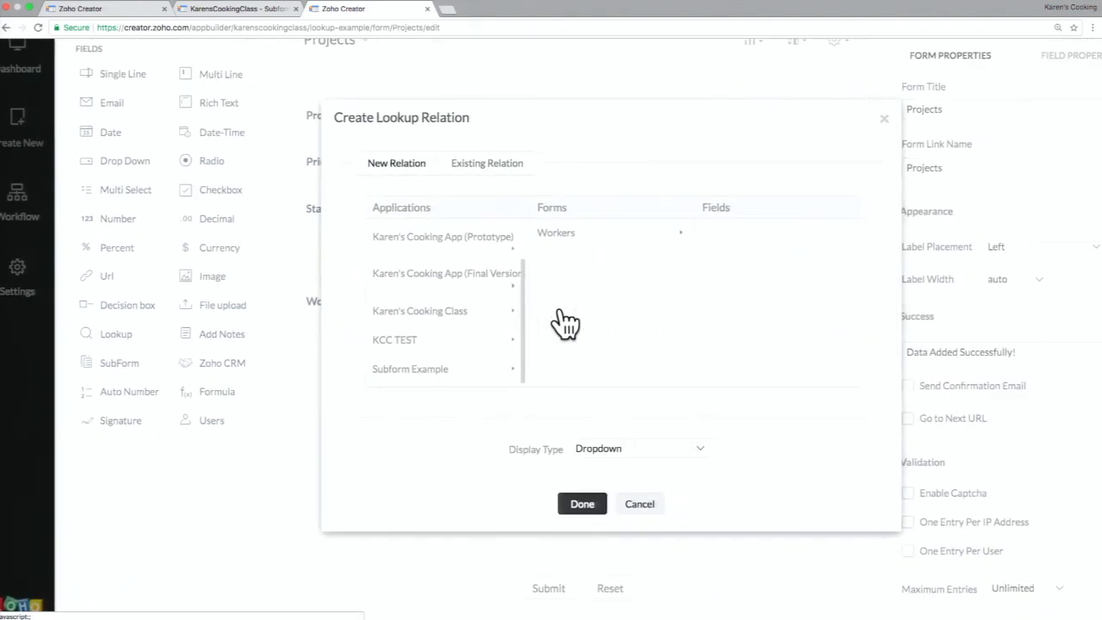
pyautogui.scroll(5, 565, 324)
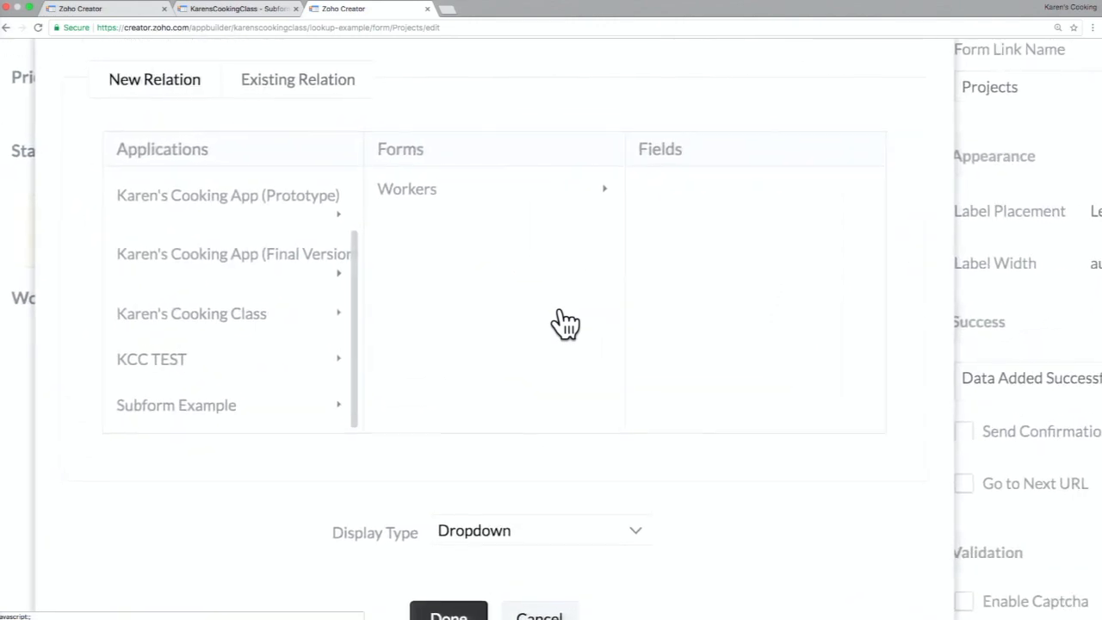
pyautogui.click(431, 203)
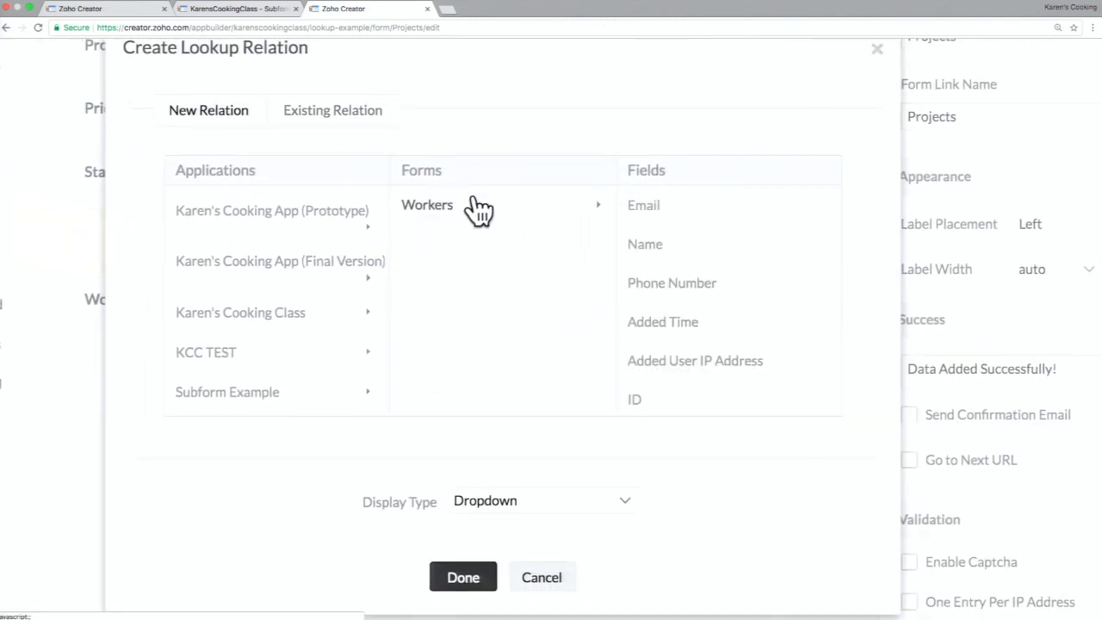
pyautogui.click(696, 248)
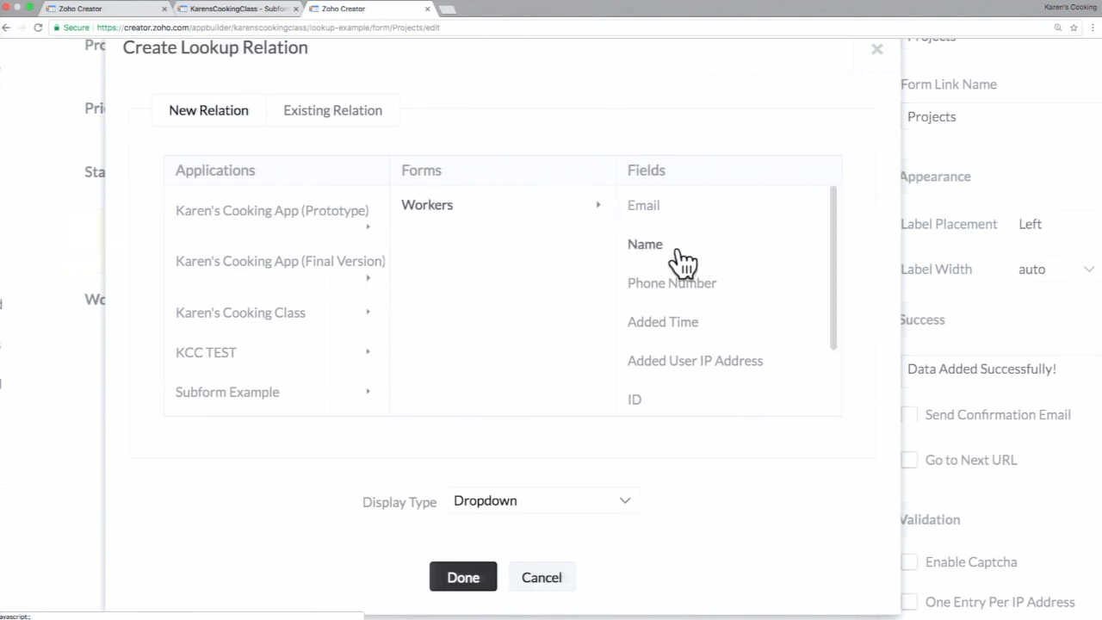
pyautogui.scroll(-2, 603, 481)
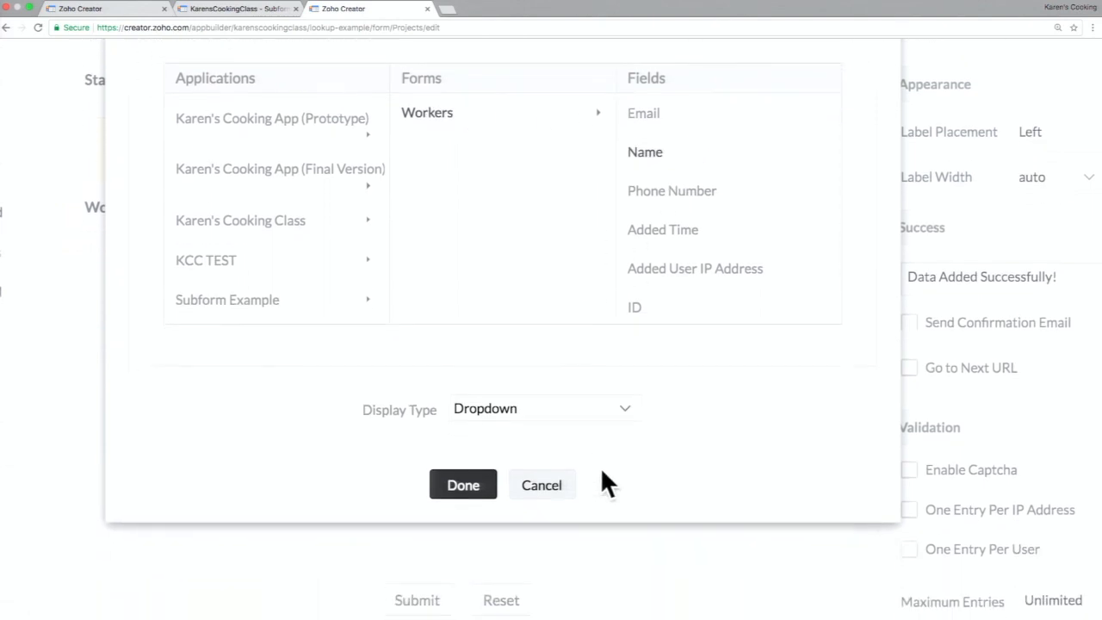
# - Examine the display type options offered for the lookup relation, leaving Dropdown selected
pyautogui.click(580, 399)
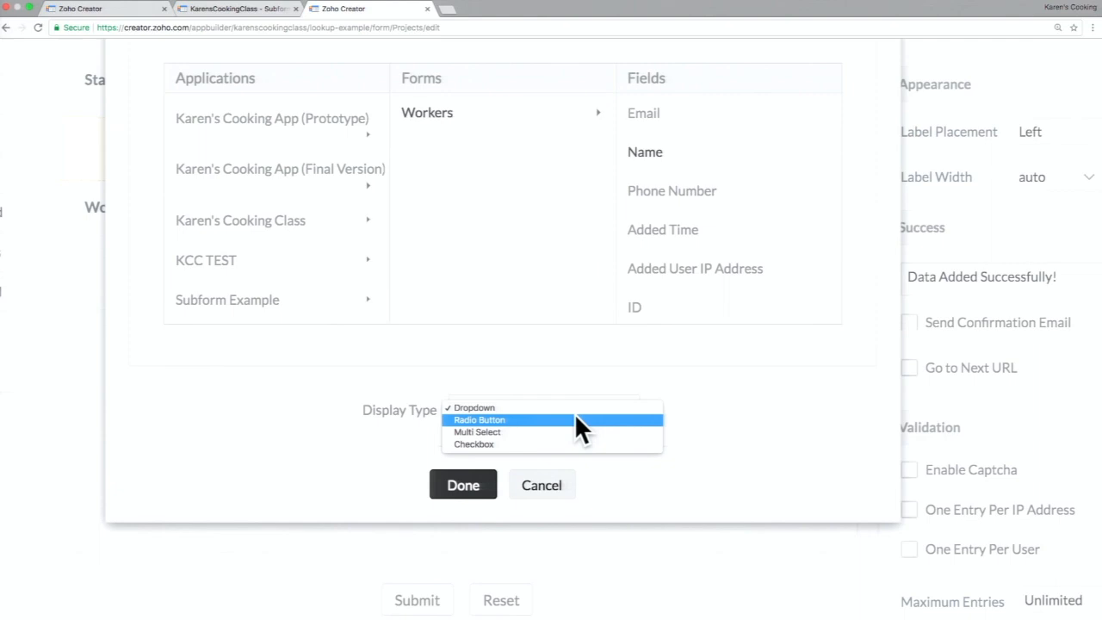
pyautogui.click(704, 394)
pyautogui.scroll(-1, 704, 394)
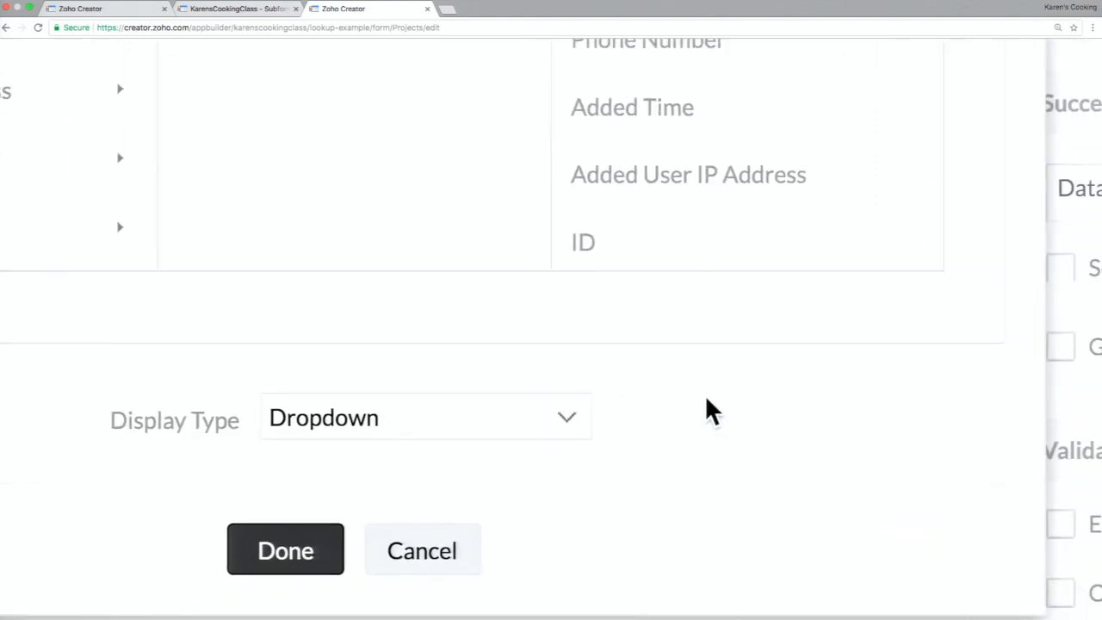
pyautogui.scroll(-2, 570, 385)
pyautogui.click(505, 286)
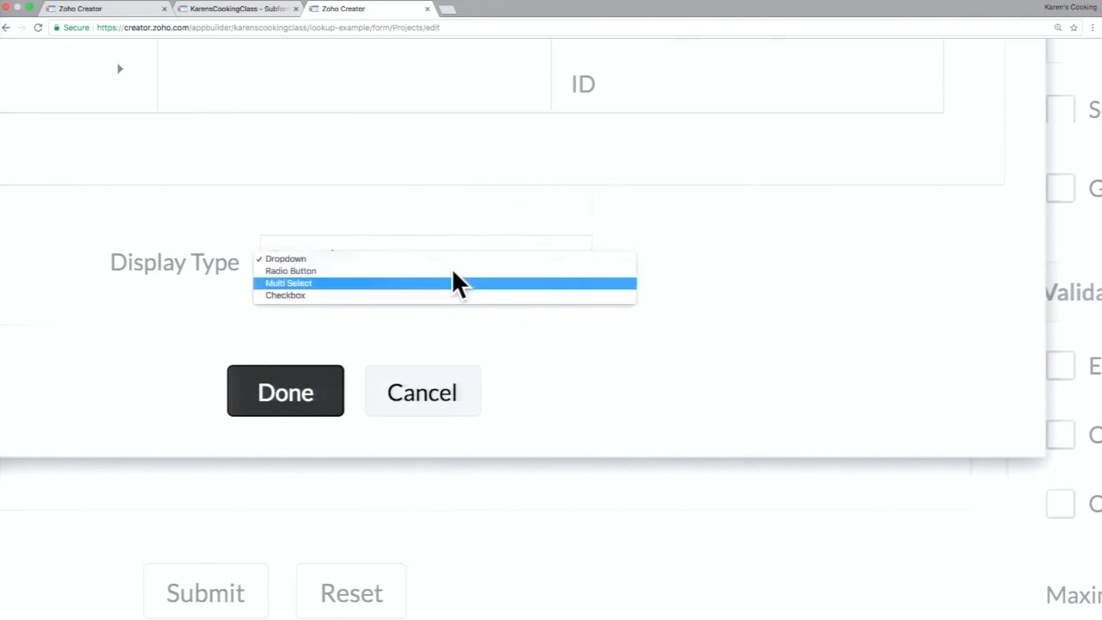
pyautogui.click(461, 180)
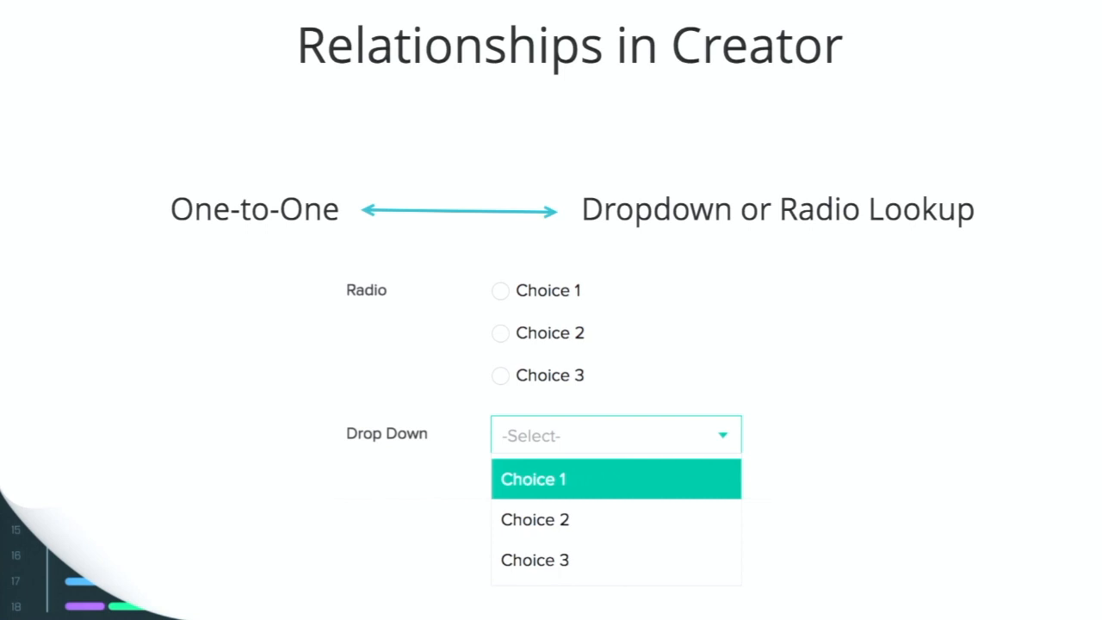
pyautogui.press('Right')
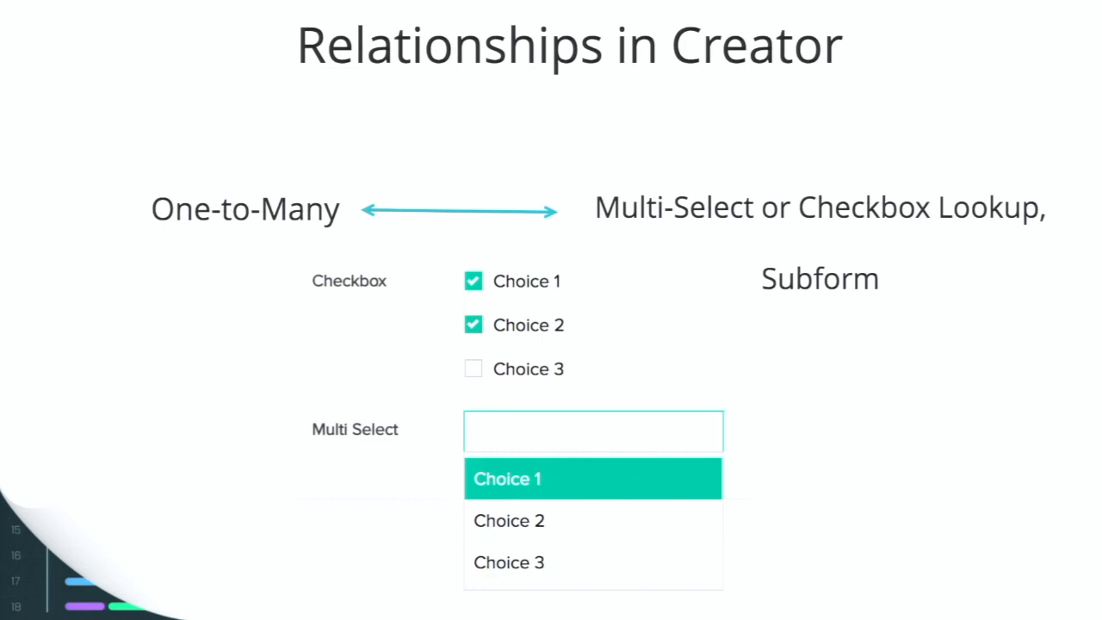
pyautogui.press('Left')
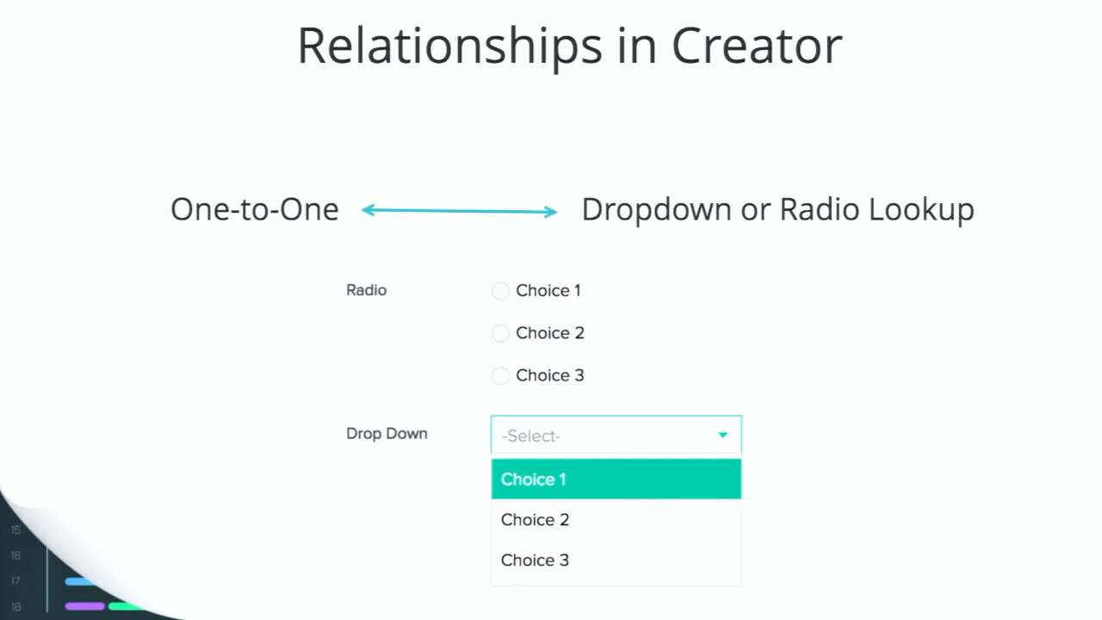
pyautogui.press('Right')
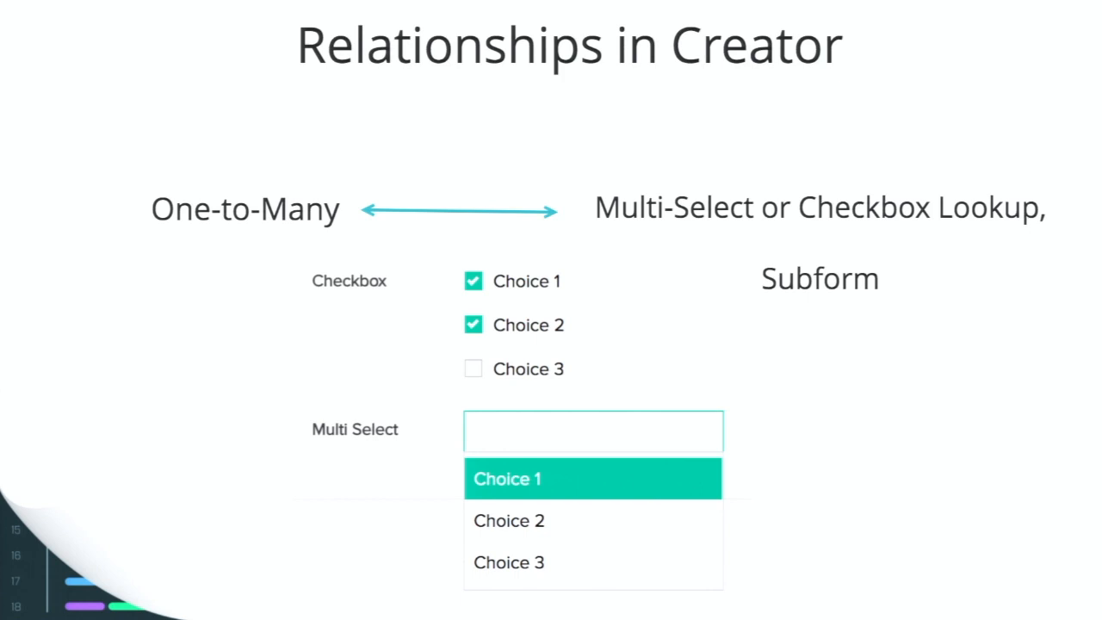
pyautogui.press('Right')
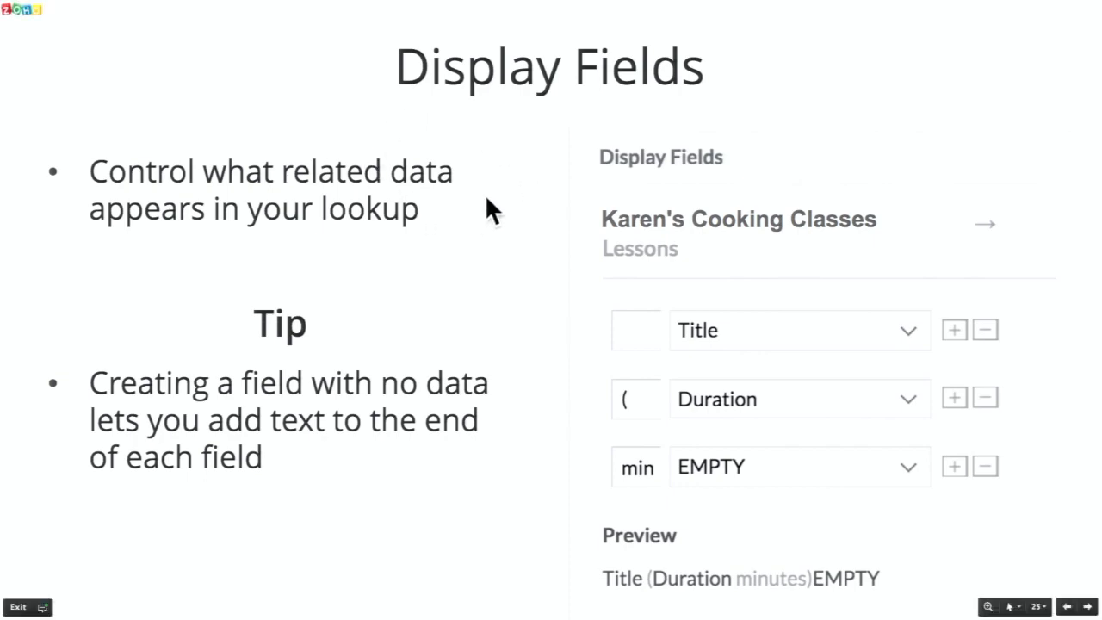
pyautogui.hotkey('ctrl', 'Right')
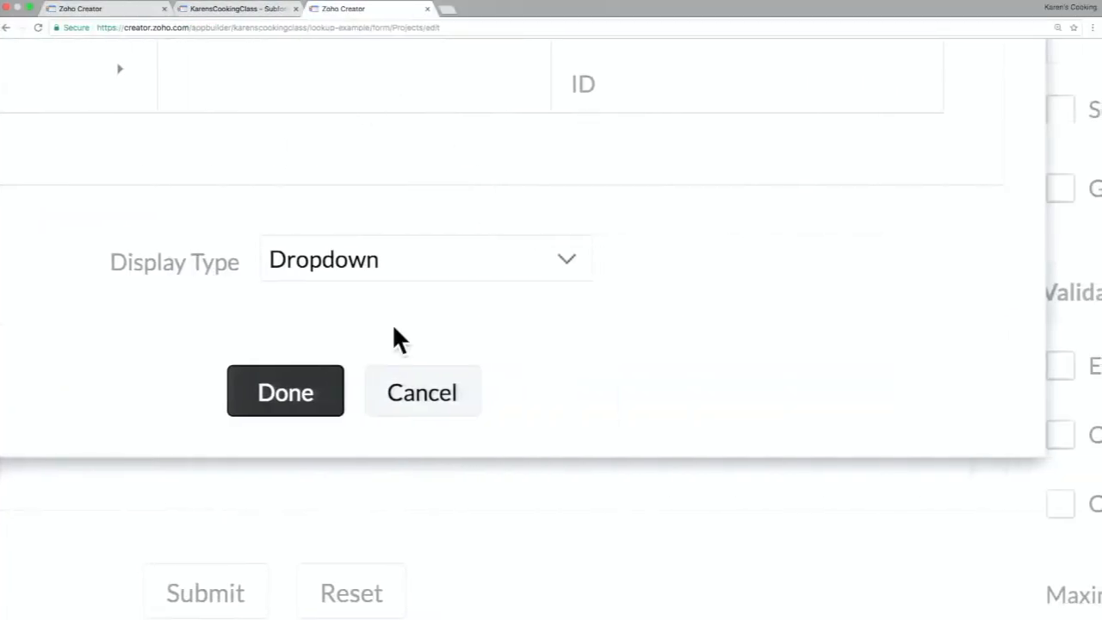
# - Cancel the lookup relation in the Projects form and go back to the Lessons form builder of Karen's Cooking Class
pyautogui.click(431, 411)
pyautogui.hotkey('ctrl', 'shift', 'Tab')
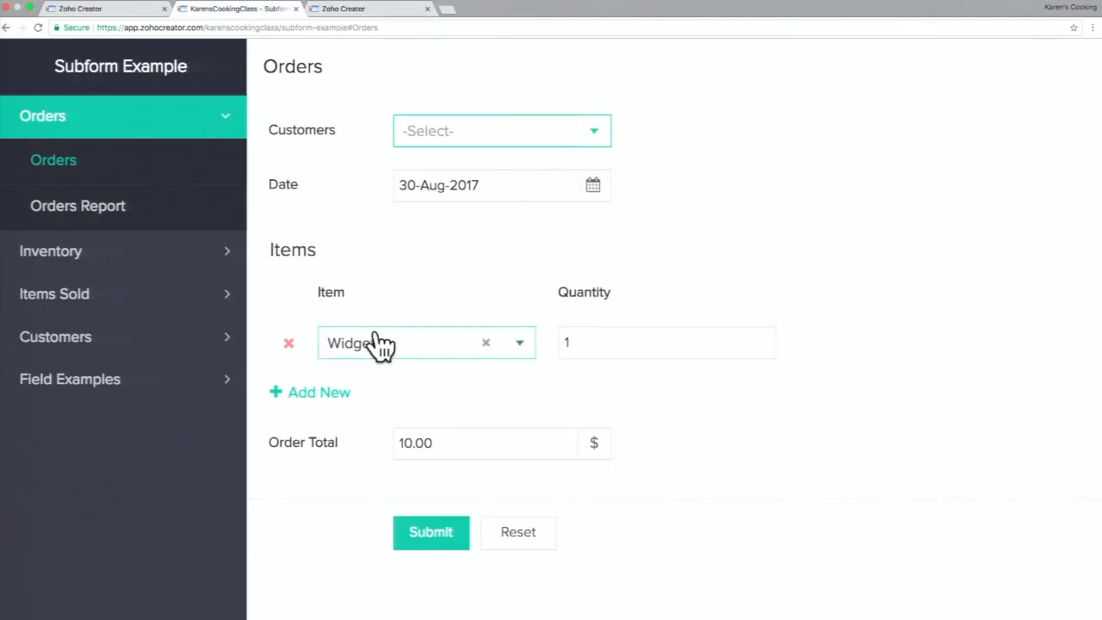
pyautogui.hotkey('ctrl', 'shift', 'Tab')
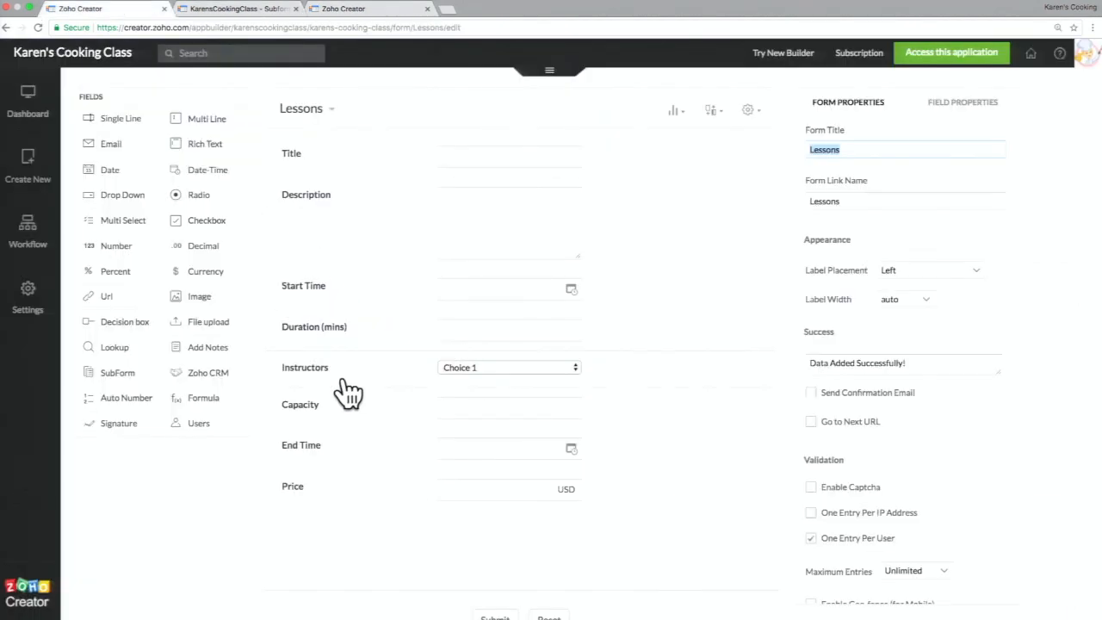
# - Delete the Instructors dropdown field from the Lessons form and confirm the deletion
pyautogui.click(370, 393)
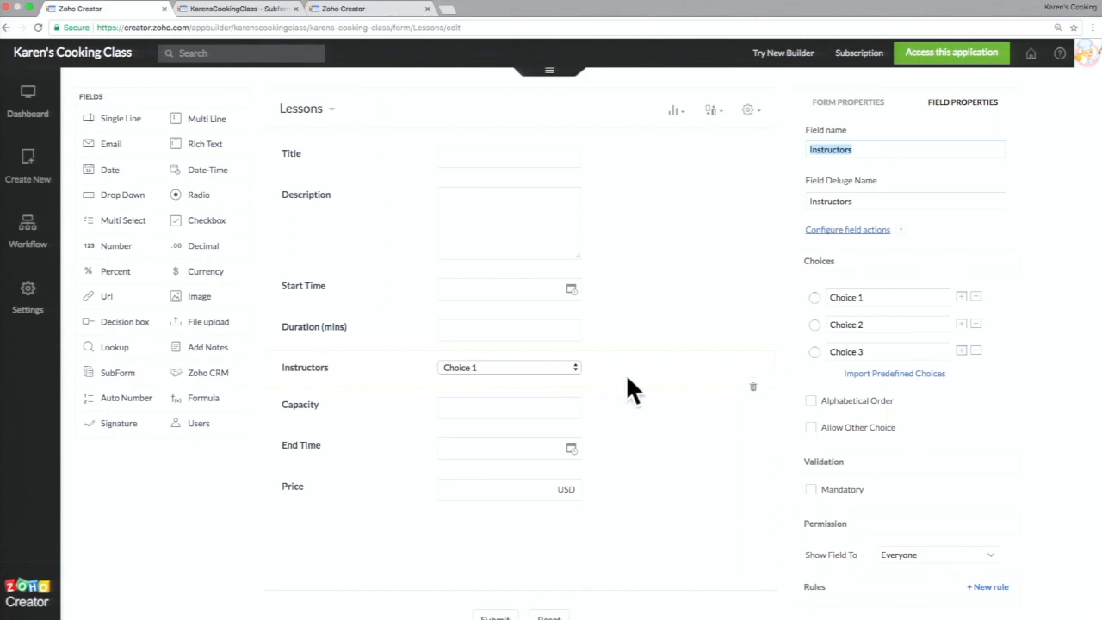
pyautogui.click(754, 388)
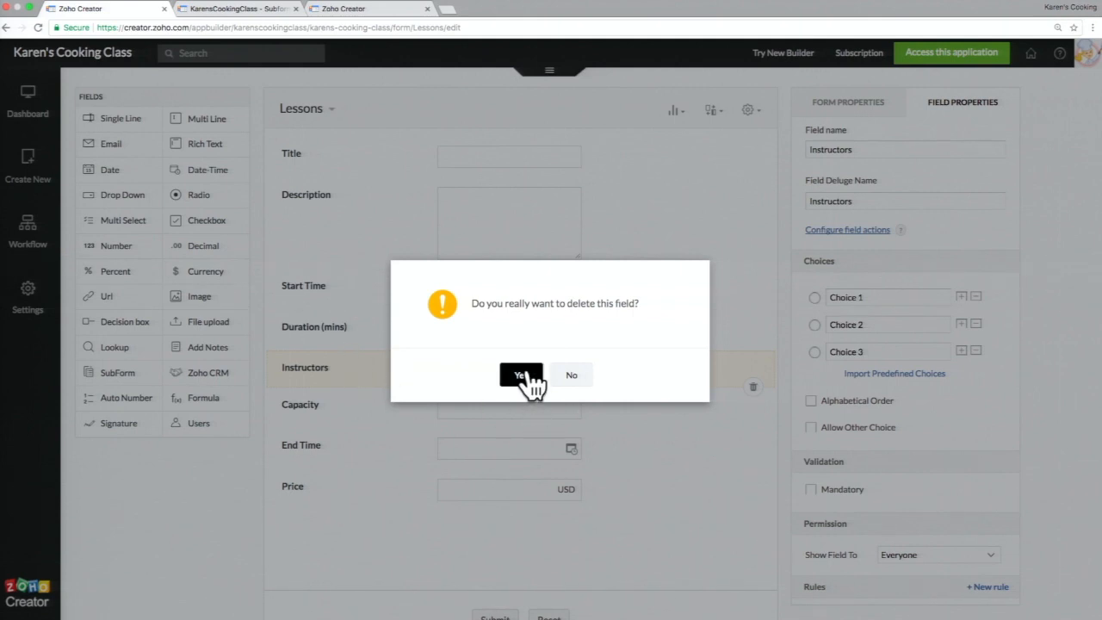
pyautogui.click(527, 375)
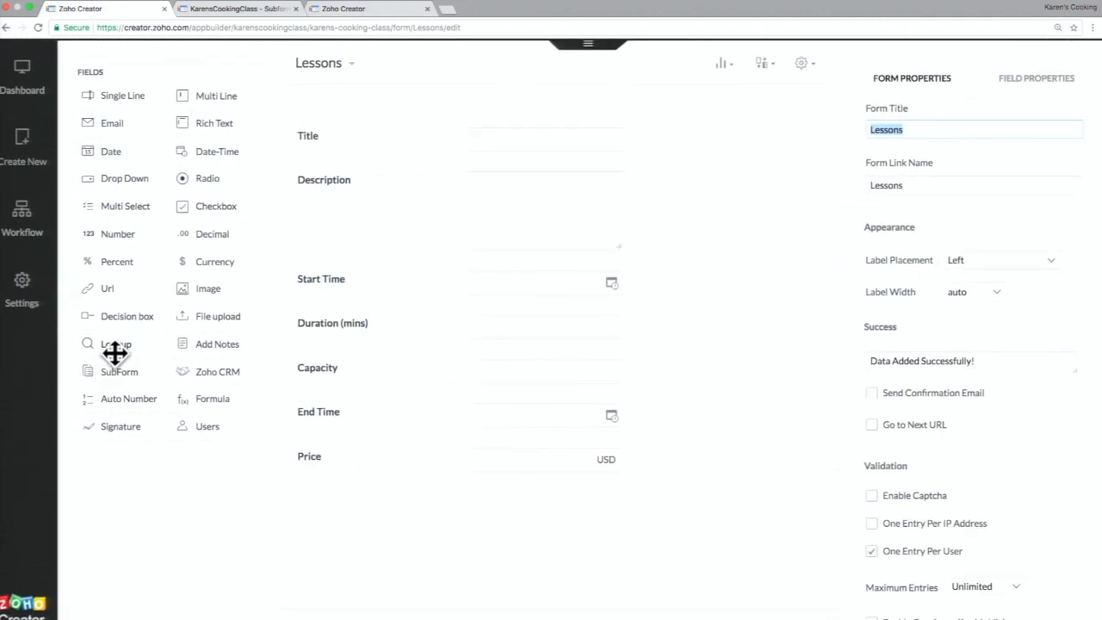
# - Add a lookup field between Duration (mins) and Capacity, relating it to the First Name field of the Instructors form in Karen's Cooking Class
pyautogui.moveTo(114, 352); pyautogui.dragTo(333, 389)
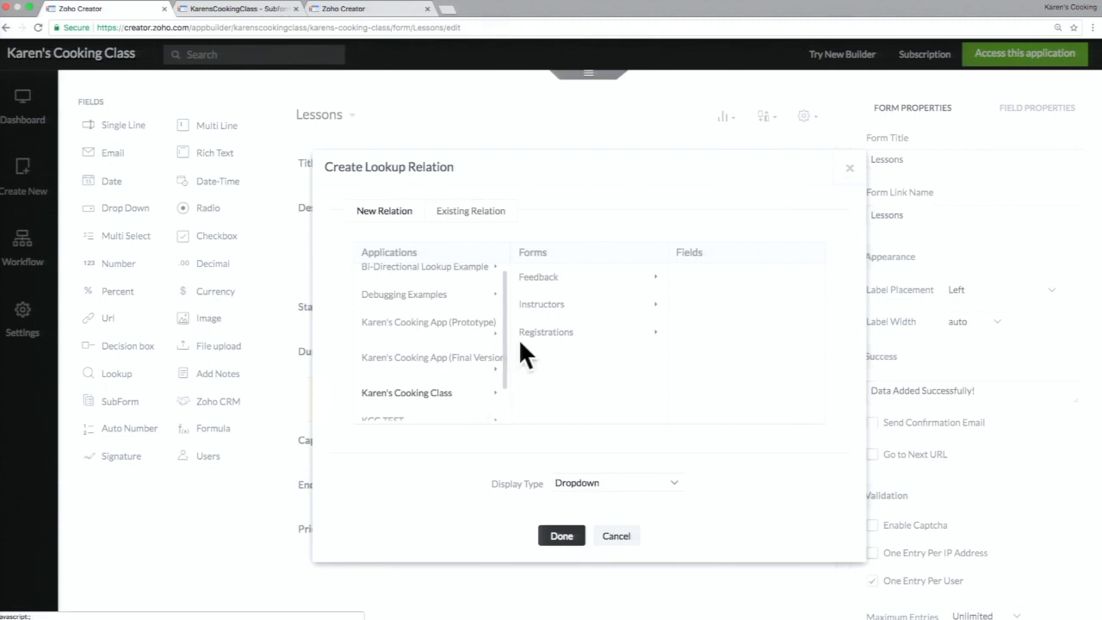
pyautogui.click(555, 308)
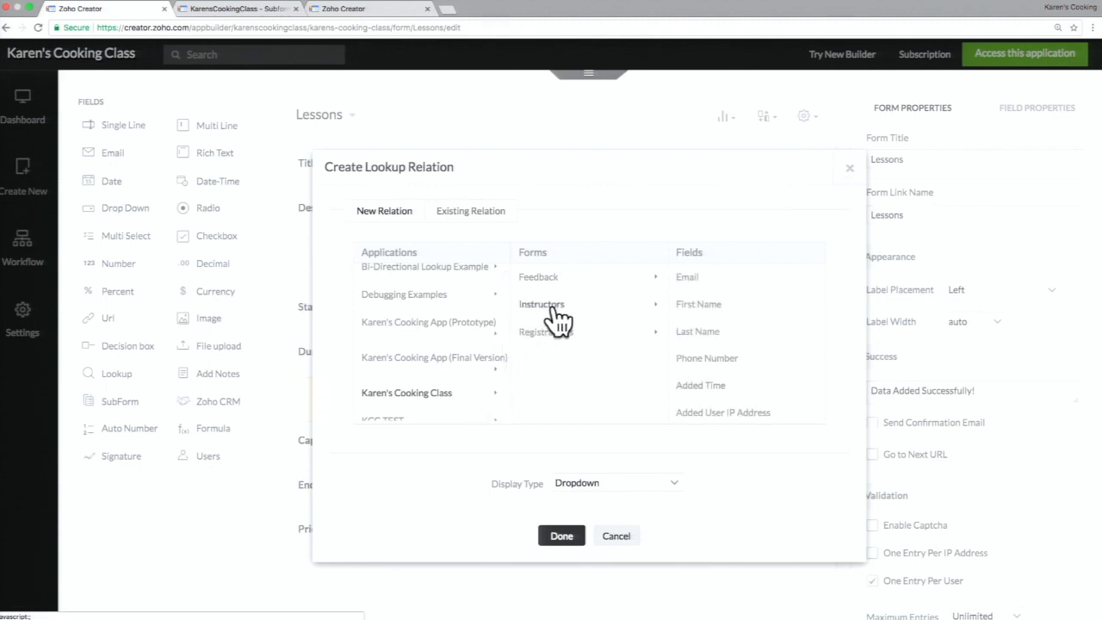
pyautogui.scroll(5, 547, 318)
pyautogui.scroll(-2, 552, 328)
pyautogui.hscroll(2, 553, 328)
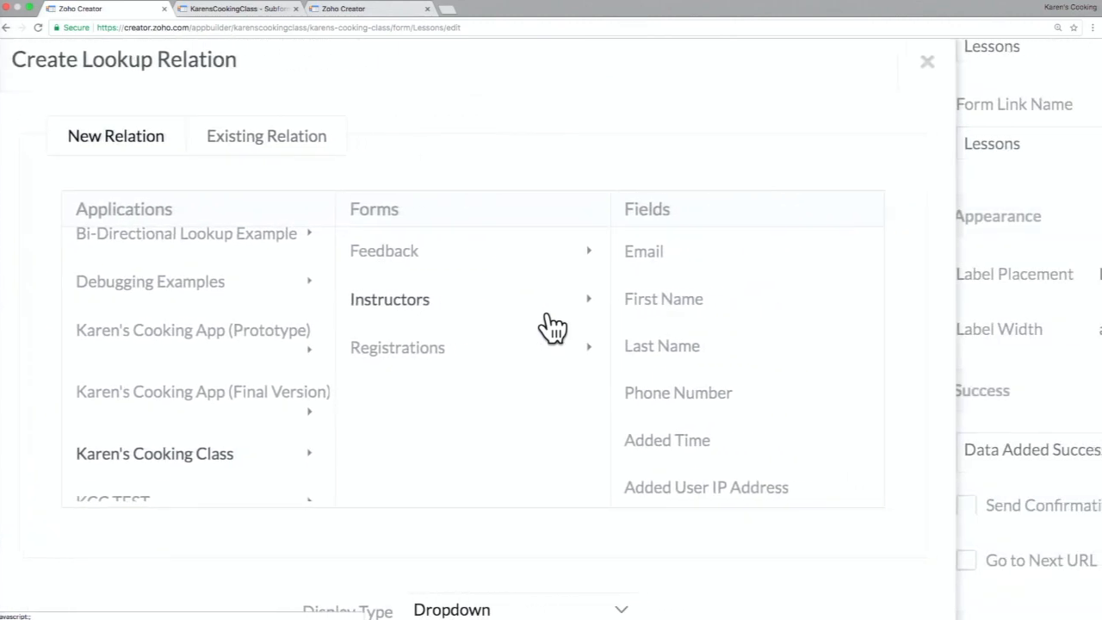
pyautogui.hscroll(1, 552, 327)
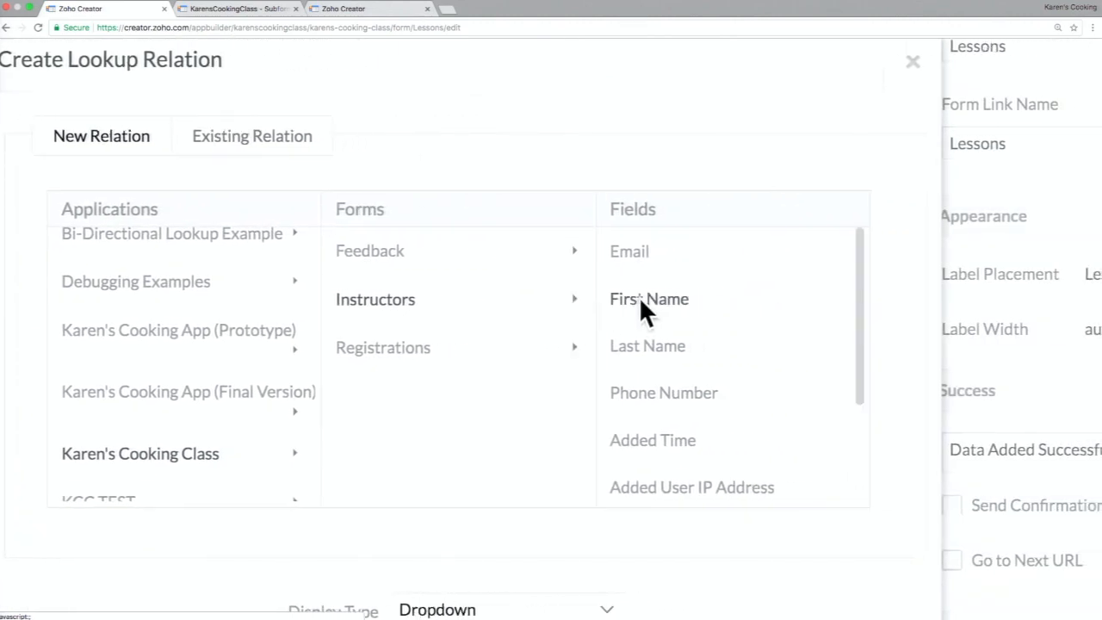
pyautogui.scroll(-4, 622, 327)
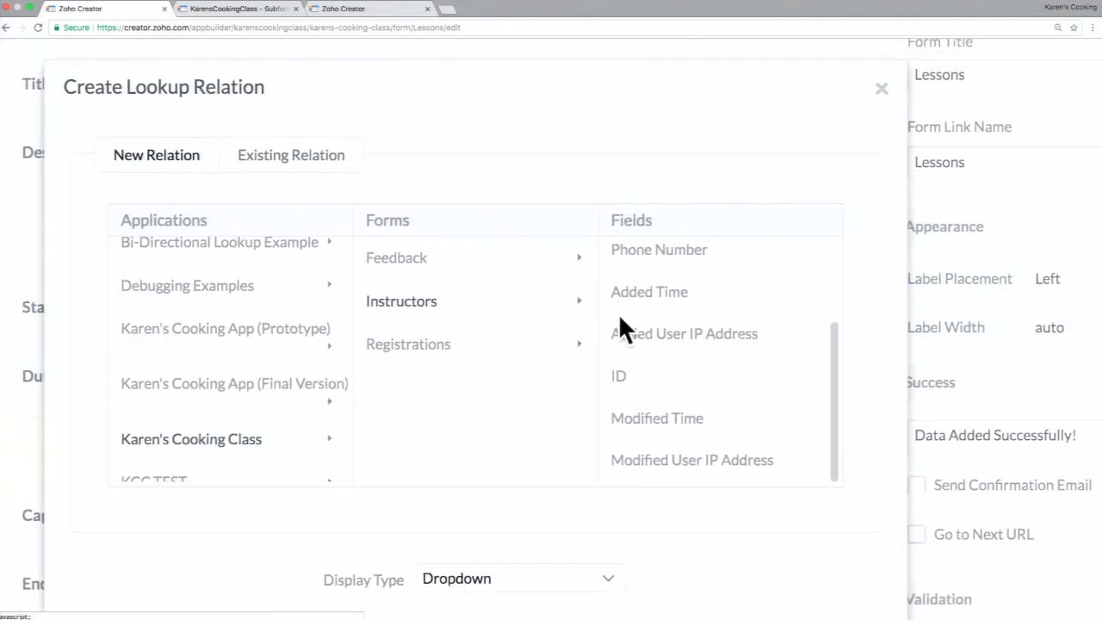
pyautogui.scroll(-2, 618, 314)
pyautogui.scroll(5, 657, 321)
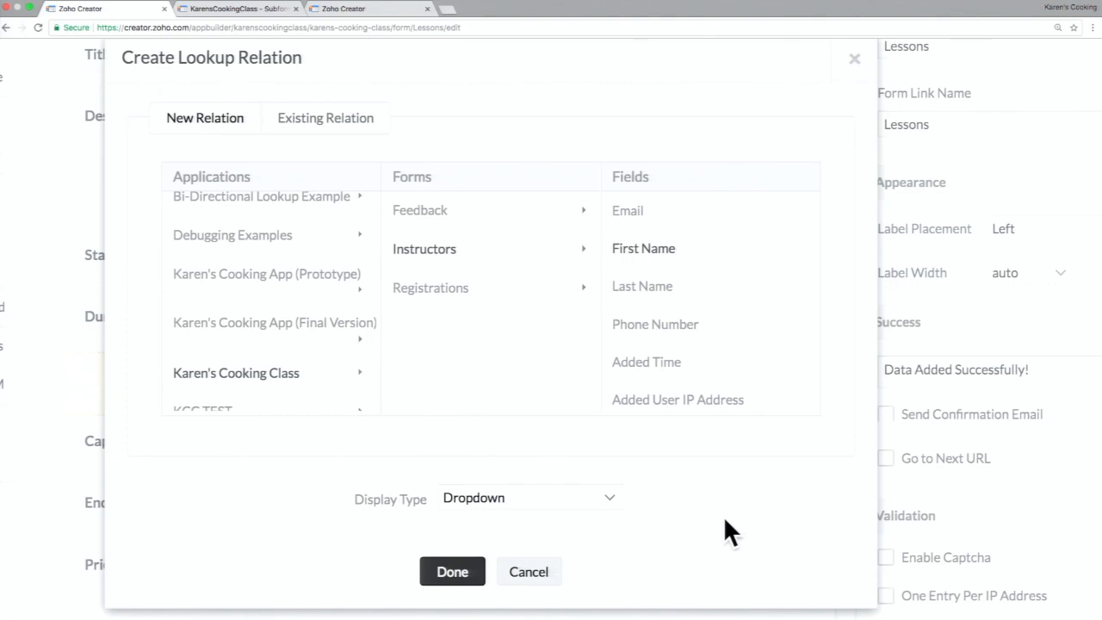
# - Keep Dropdown as the display type and create the lookup relation
pyautogui.click(610, 497)
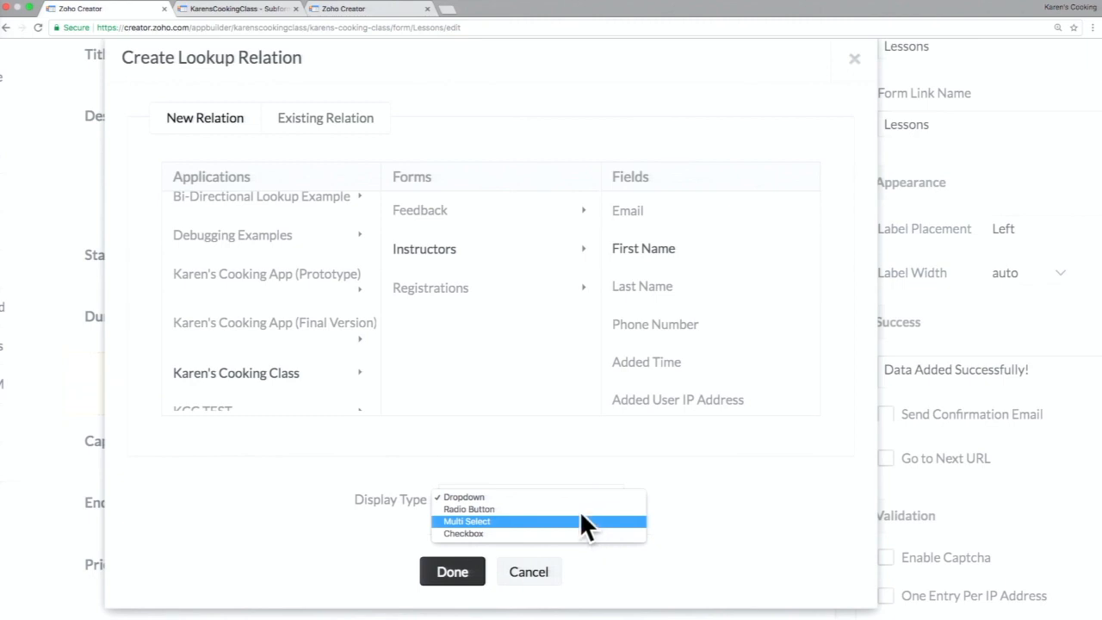
pyautogui.click(534, 497)
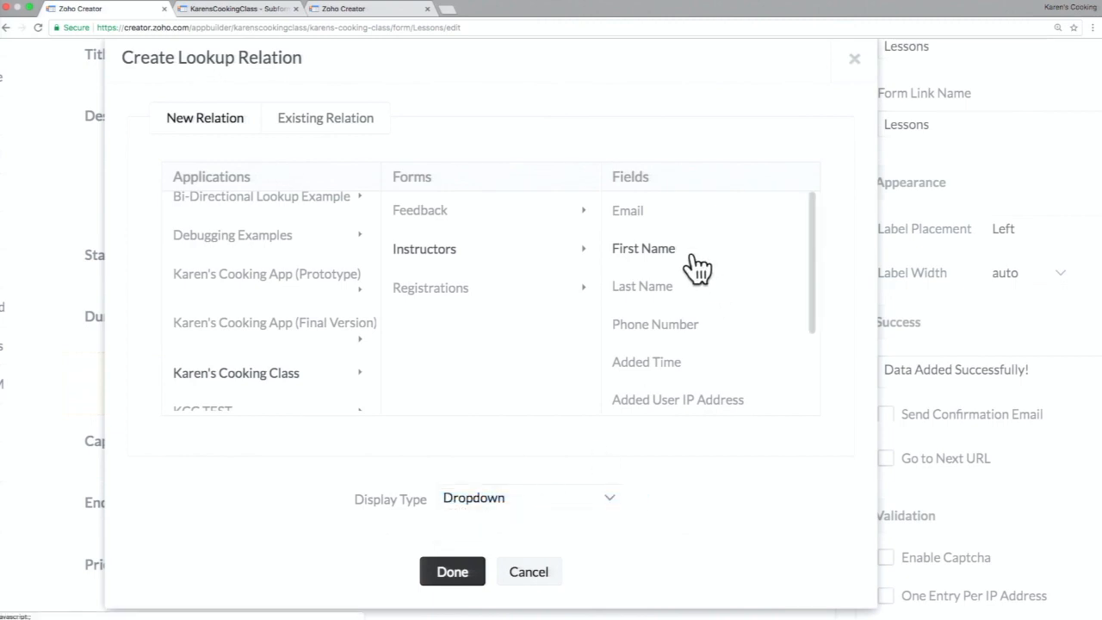
pyautogui.click(446, 573)
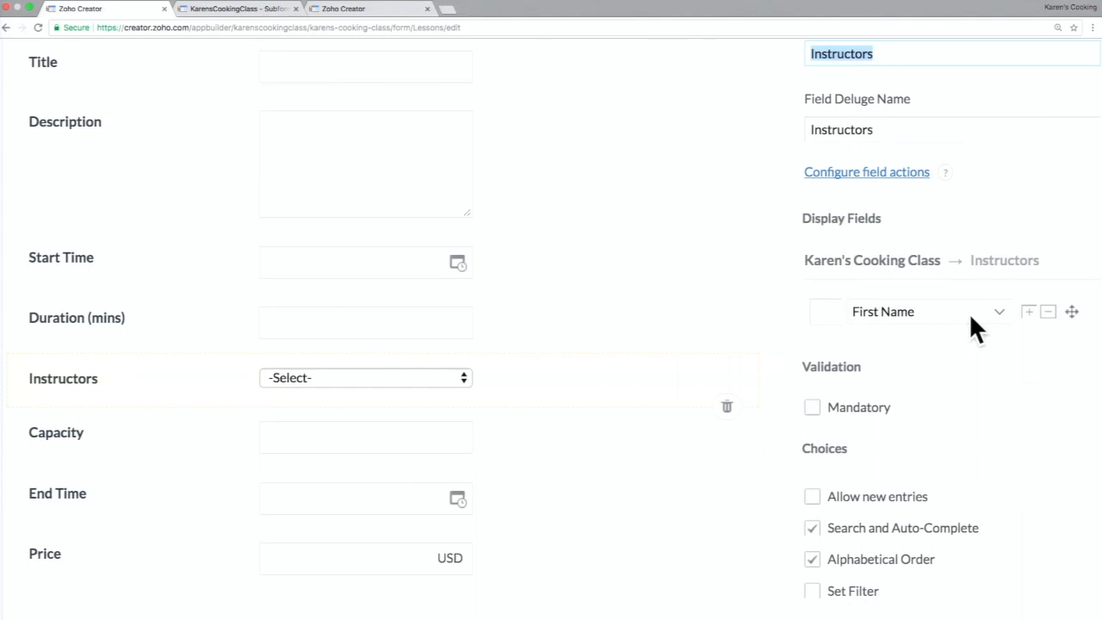
# - Examine the Instructors lookup field's properties, from display fields and validation through choices, permission and appearance
pyautogui.hscroll(3, 897, 342)
pyautogui.scroll(3, 816, 291)
pyautogui.scroll(-10, 815, 291)
pyautogui.scroll(10, 815, 291)
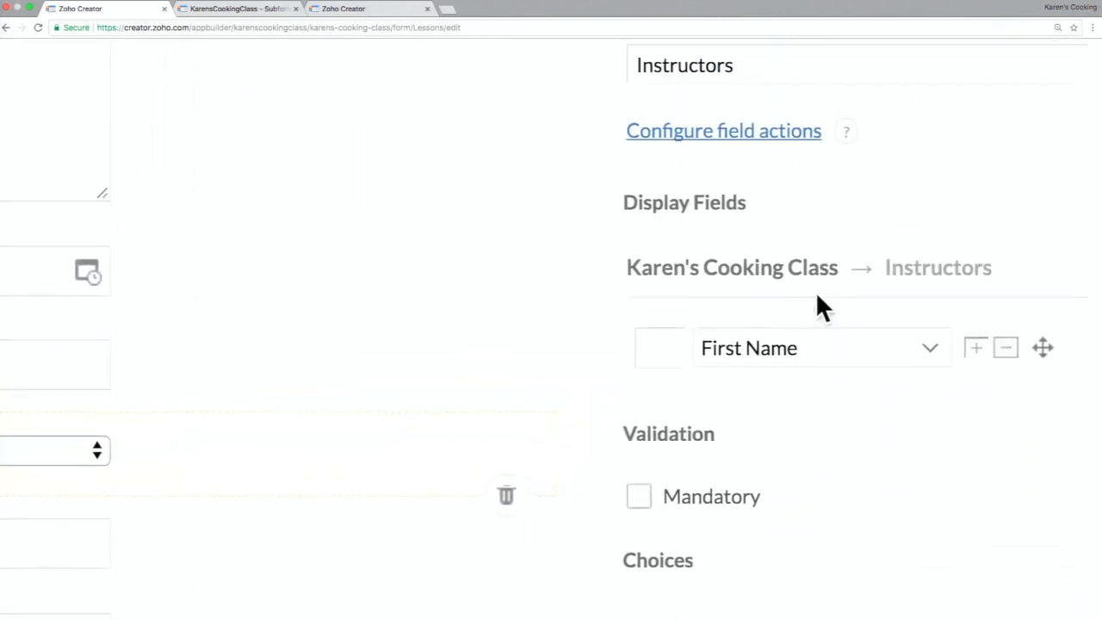
pyautogui.hscroll(2, 815, 291)
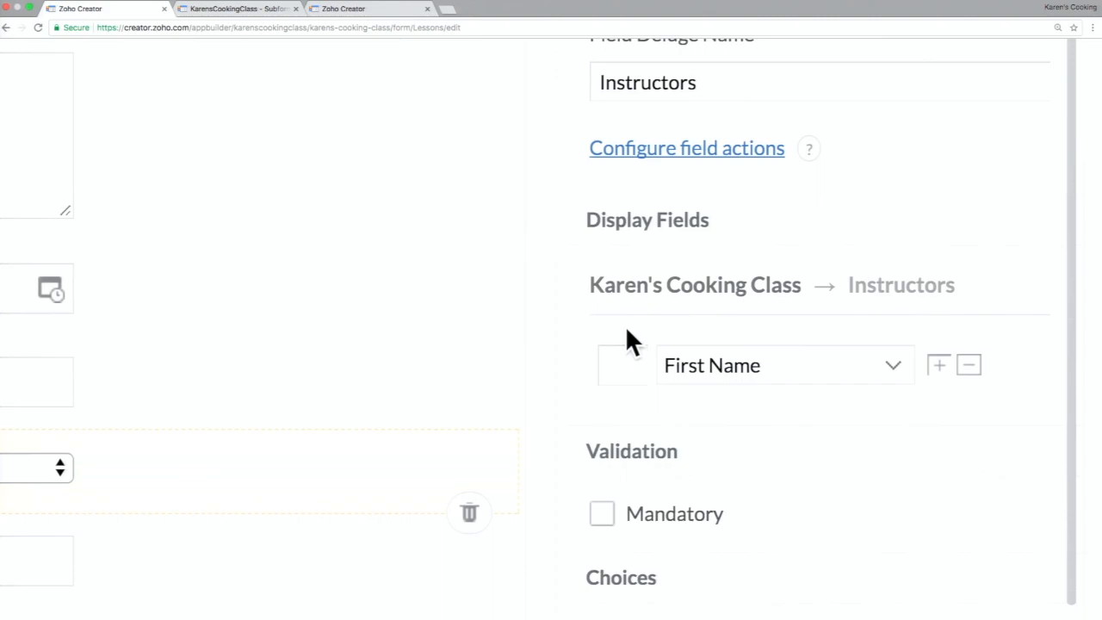
pyautogui.scroll(-5, 625, 326)
pyautogui.scroll(-3, 625, 325)
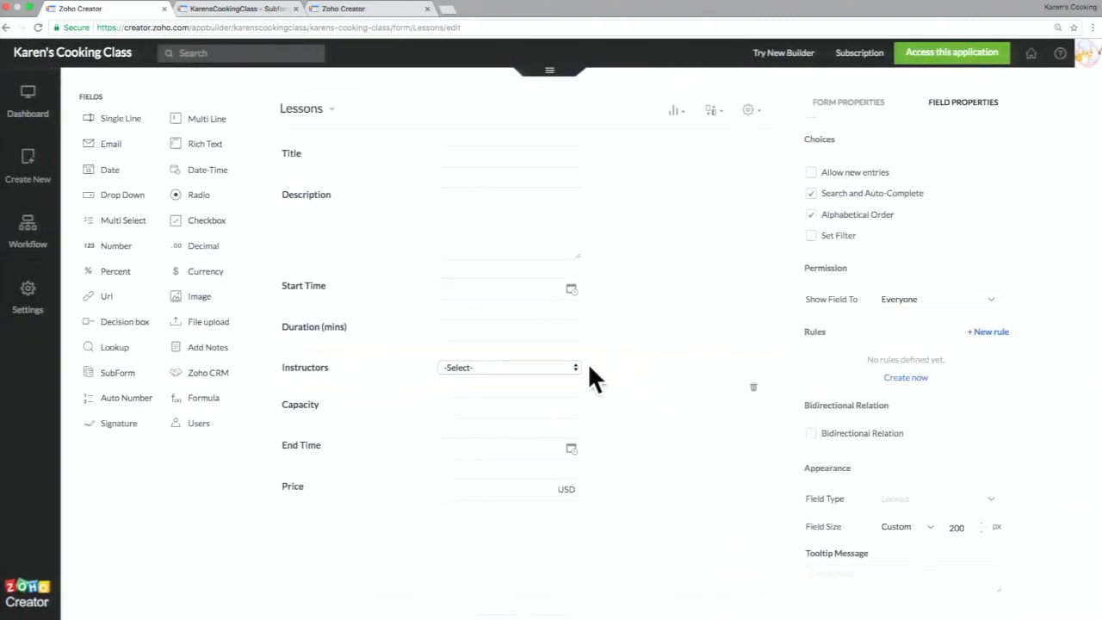
pyautogui.click(590, 372)
pyautogui.scroll(5, 886, 327)
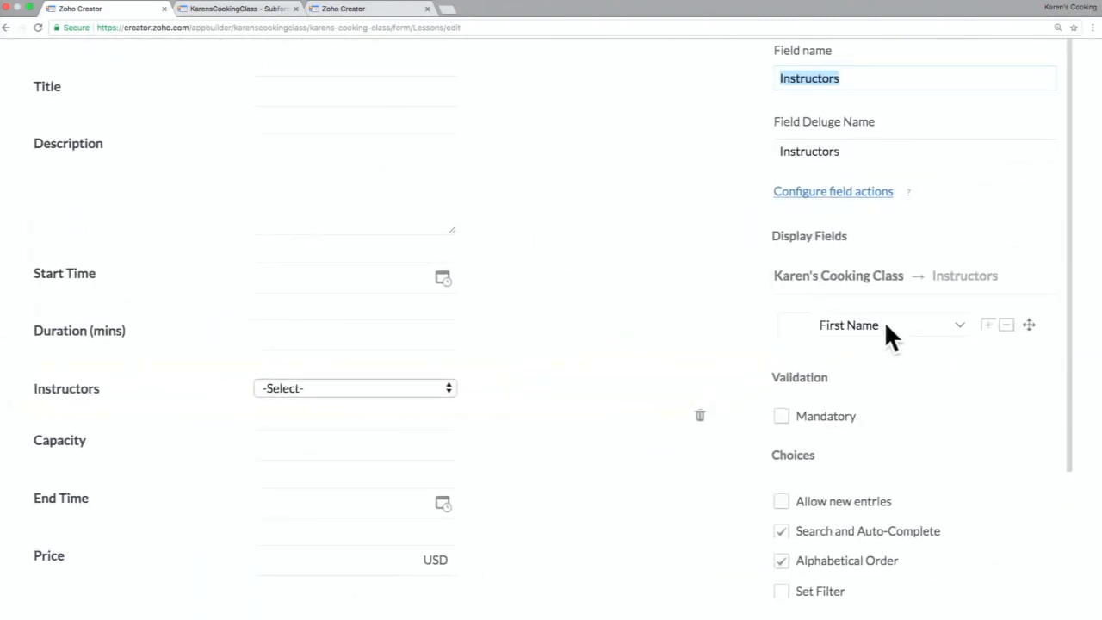
# - Add Last Name as a second display field for the Instructors lookup and remove the hyphen separator before it
pyautogui.hscroll(3, 884, 321)
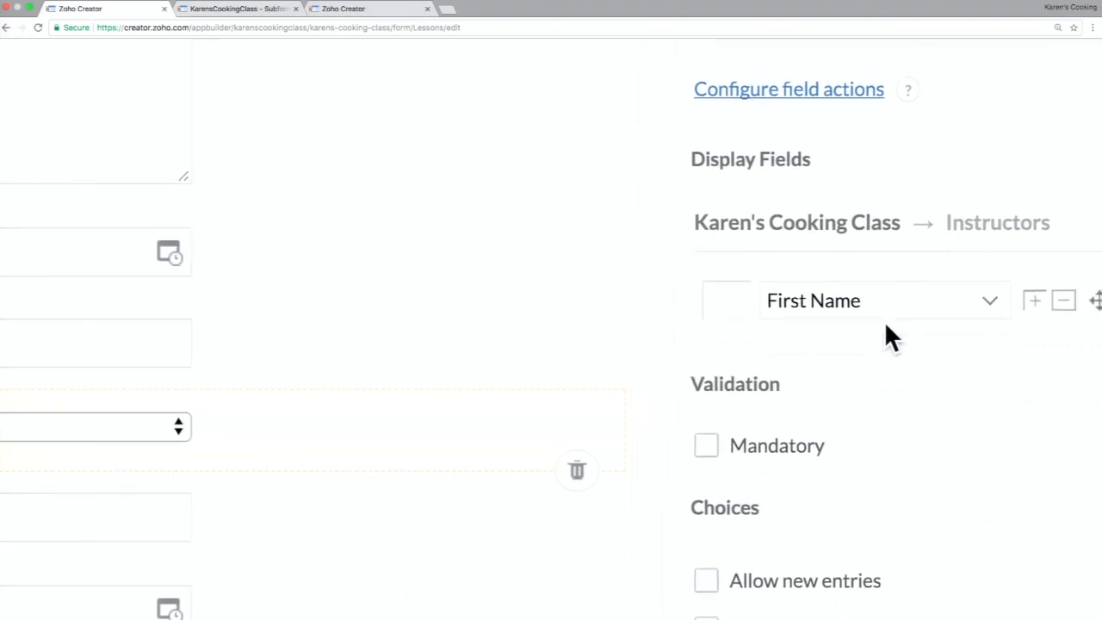
pyautogui.click(947, 303)
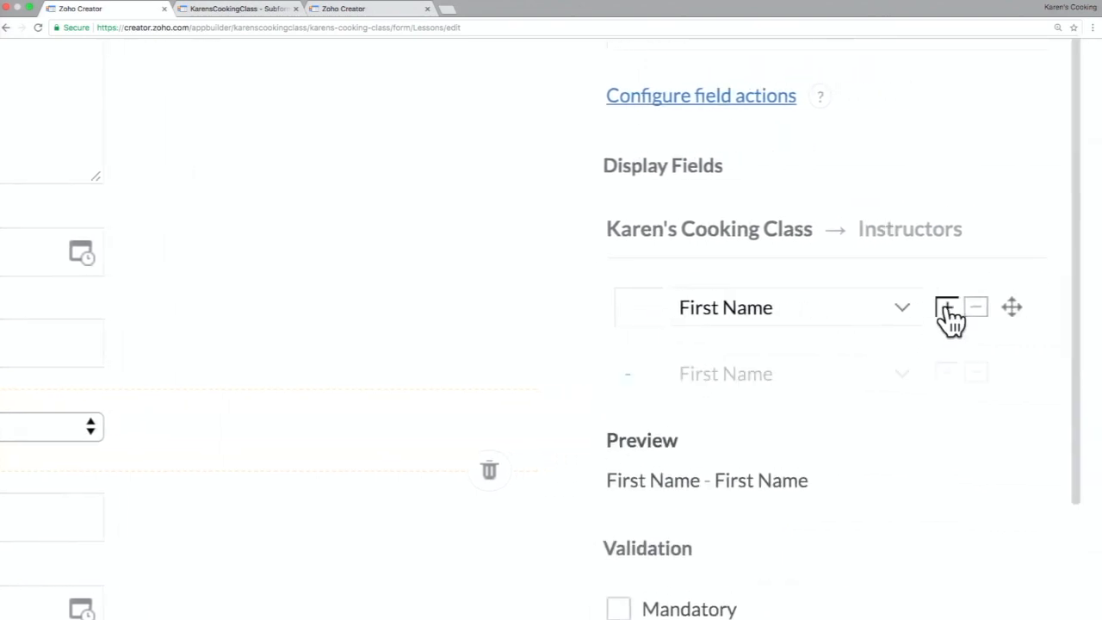
pyautogui.click(855, 368)
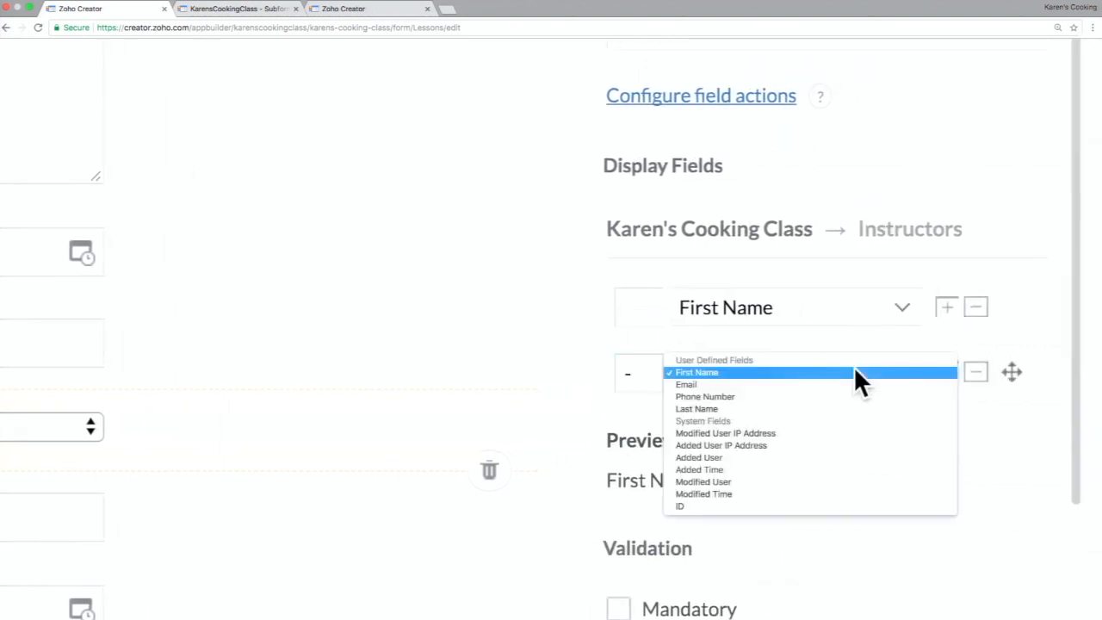
pyautogui.click(820, 406)
pyautogui.click(630, 373)
pyautogui.press('BackSpace')
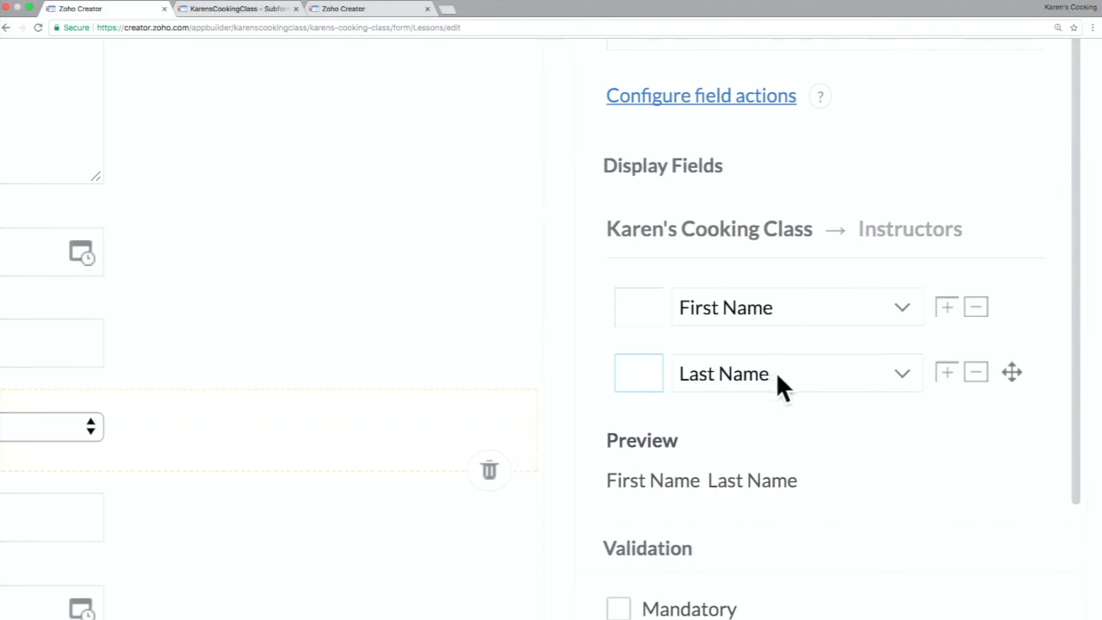
pyautogui.click(659, 321)
pyautogui.click(652, 357)
pyautogui.click(651, 317)
pyautogui.click(642, 362)
pyautogui.press('BackSpace')
# - Add a Single Line field below Price in the Lessons form and name it EMPTY
pyautogui.scroll(-10, 658, 448)
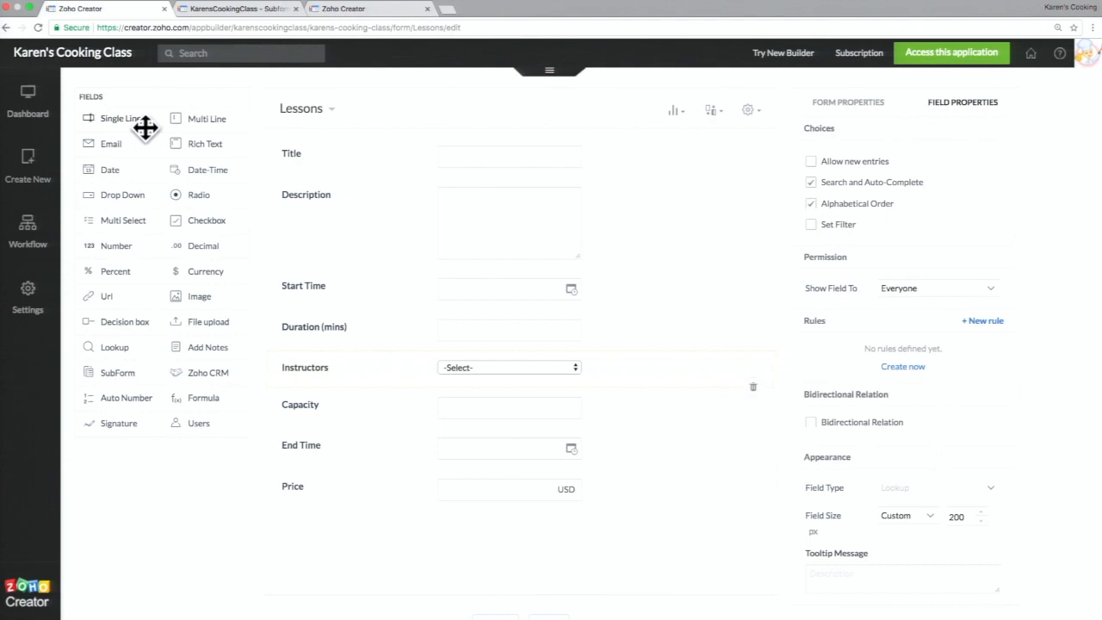
pyautogui.moveTo(145, 127); pyautogui.dragTo(398, 546)
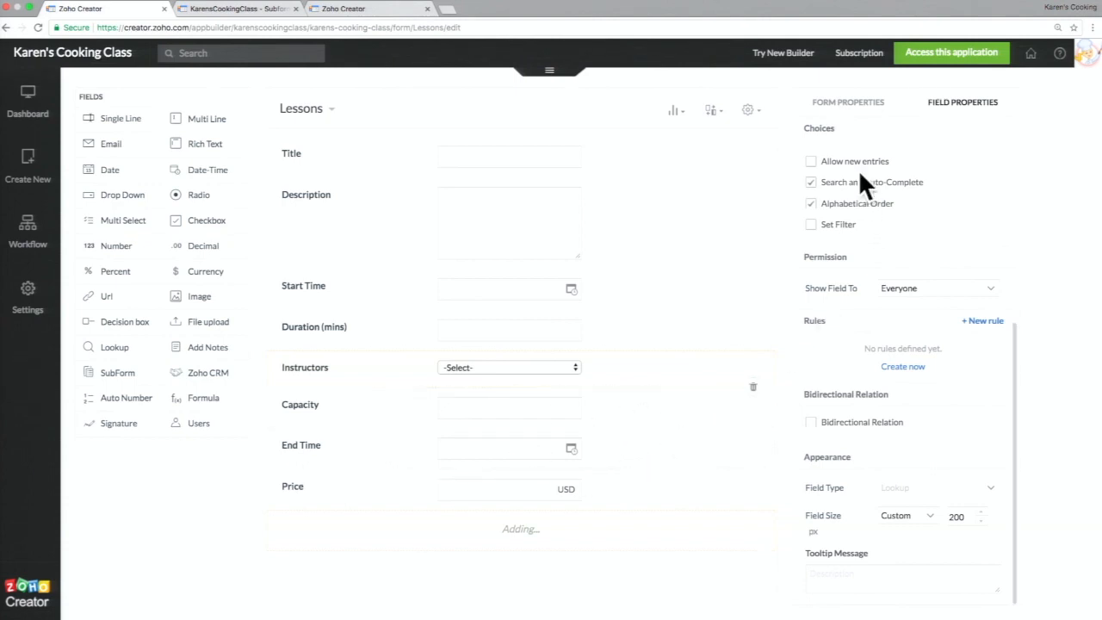
pyautogui.write('EMPTY')
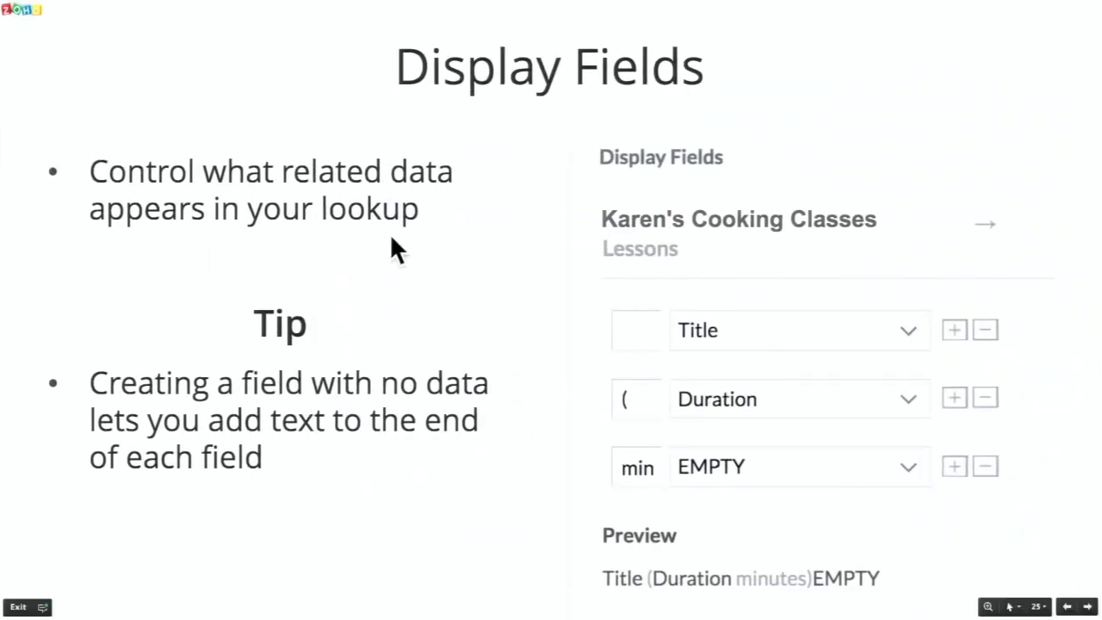
pyautogui.press('Right')
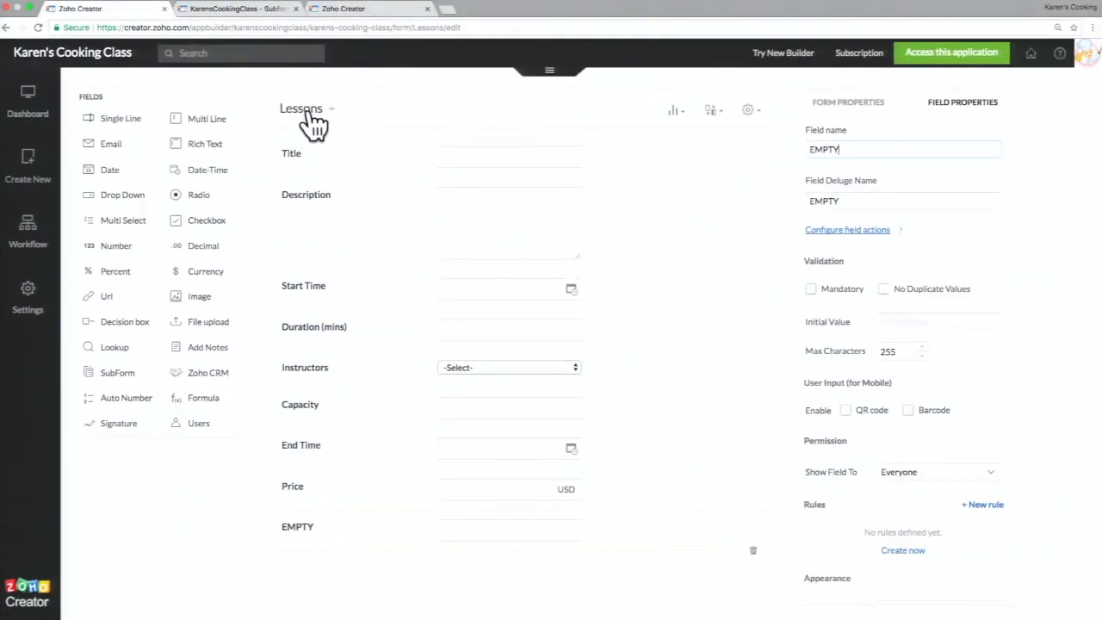
# - Switch from the Lessons form to the Registrations form in the form builder
pyautogui.click(314, 123)
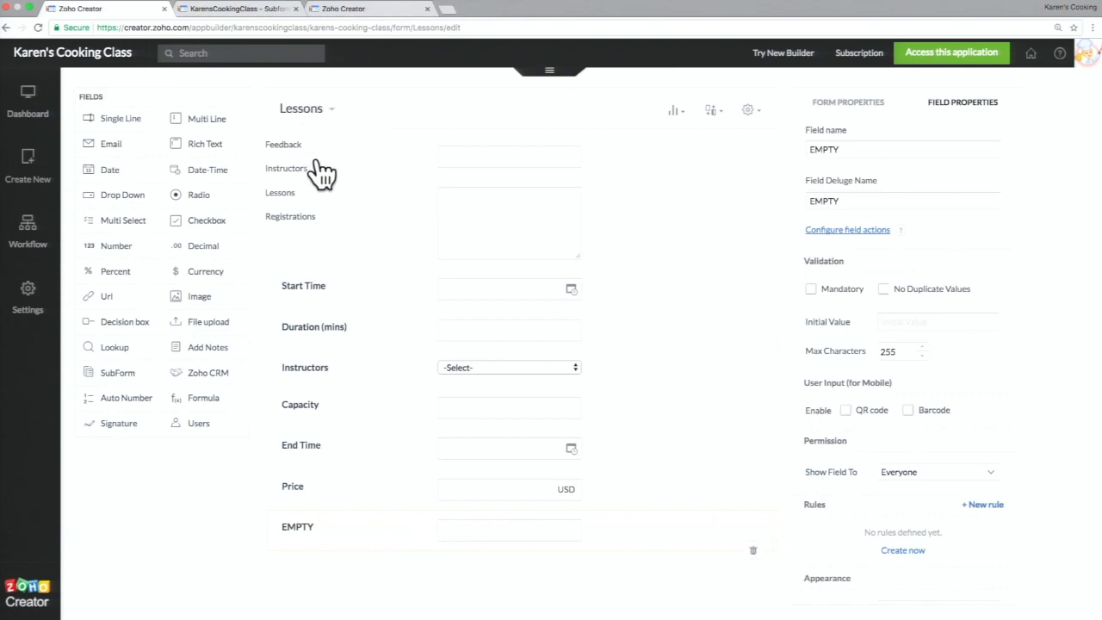
pyautogui.scroll(3, 313, 220)
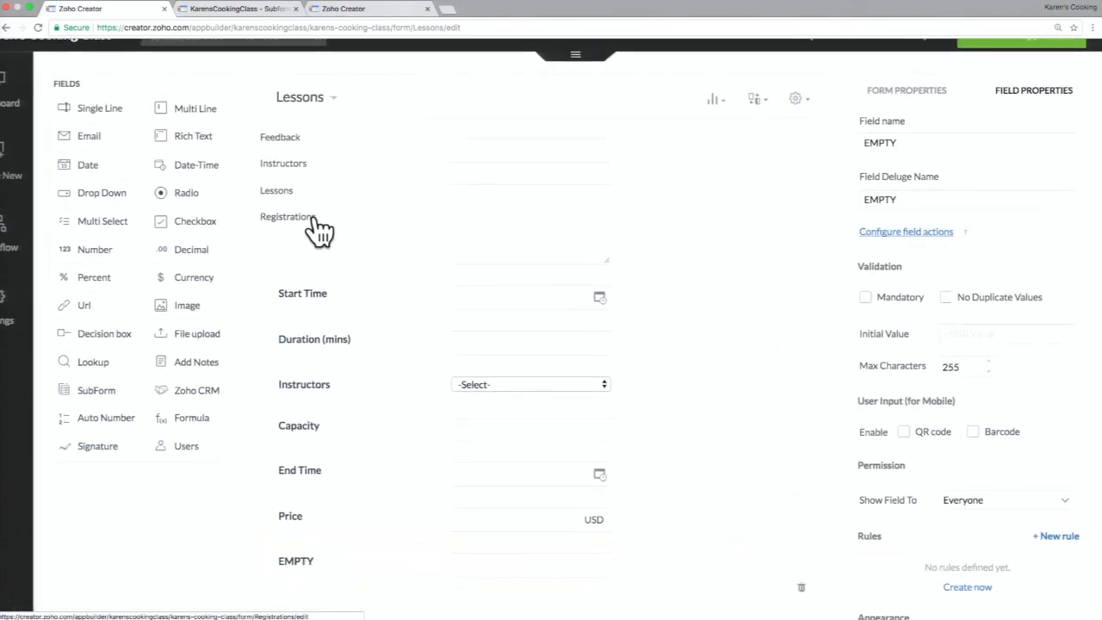
pyautogui.click(316, 193)
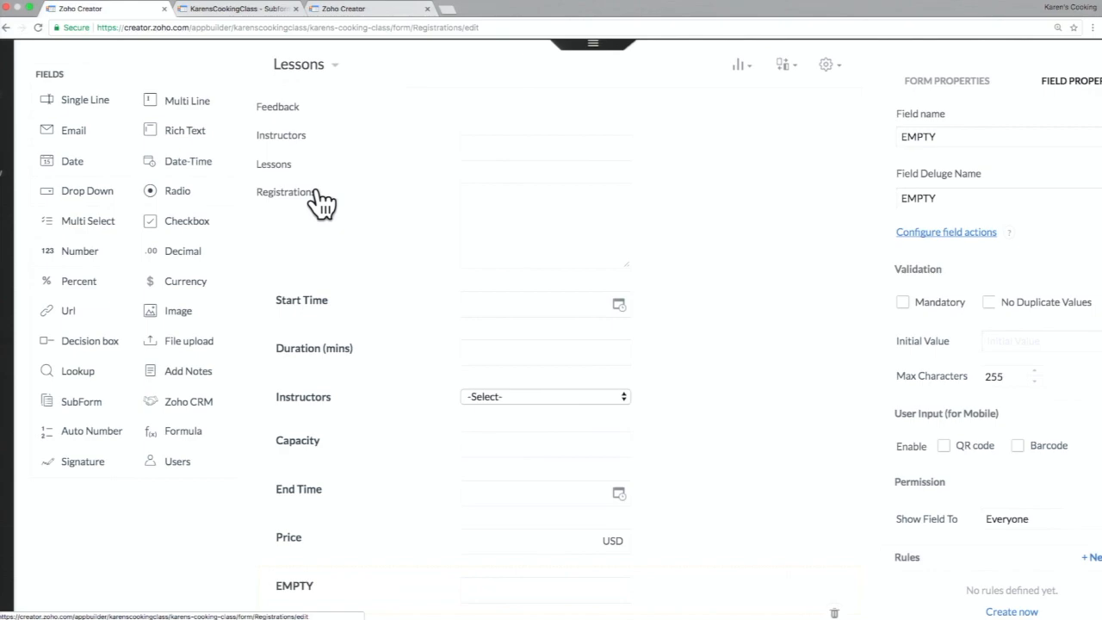
# - Delete the Lesson dropdown field from the Registrations form and confirm the data loss
pyautogui.click(316, 418)
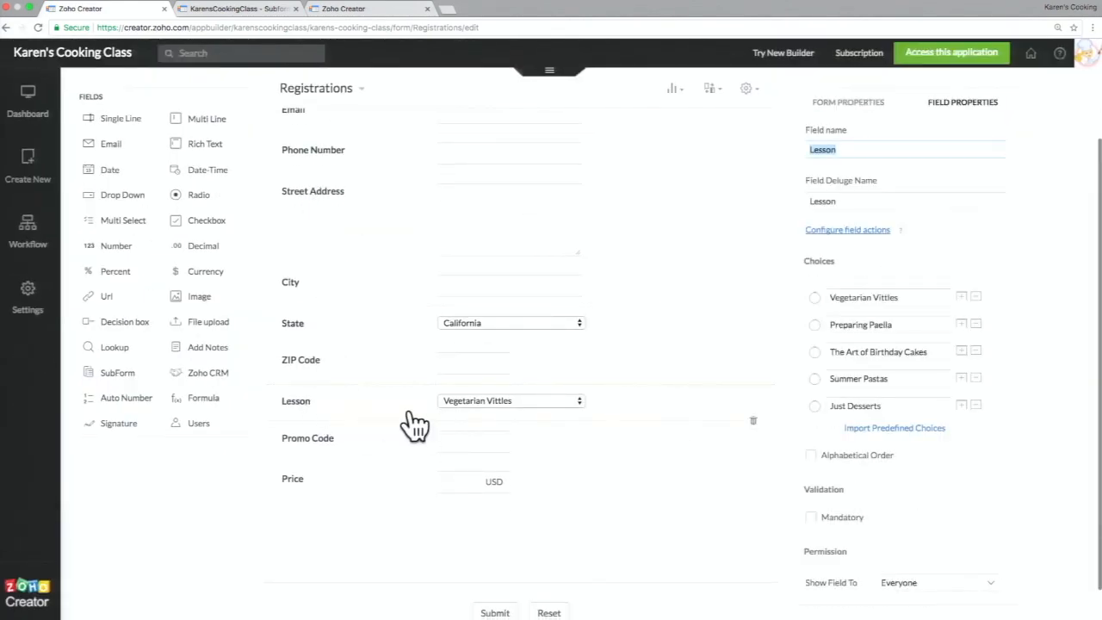
pyautogui.scroll(3, 415, 424)
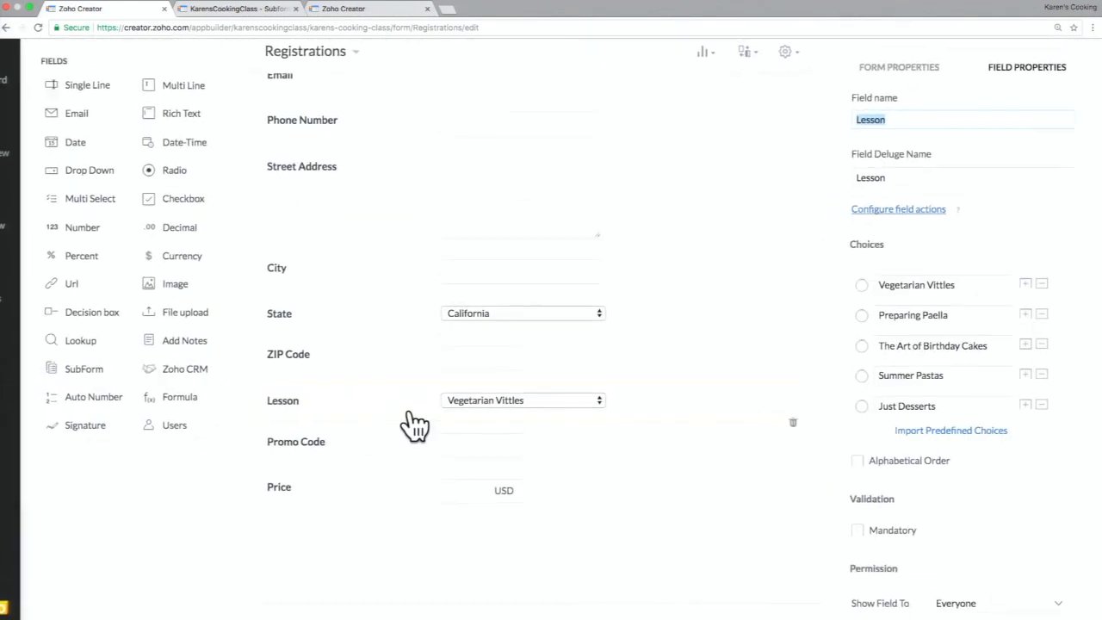
pyautogui.scroll(2, 414, 423)
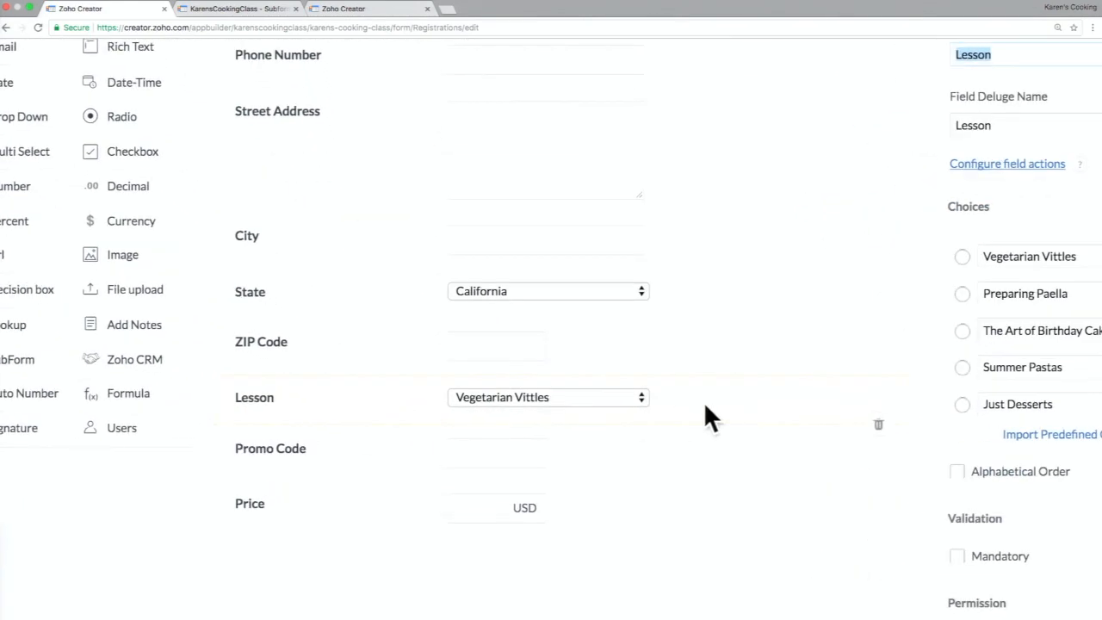
pyautogui.click(877, 423)
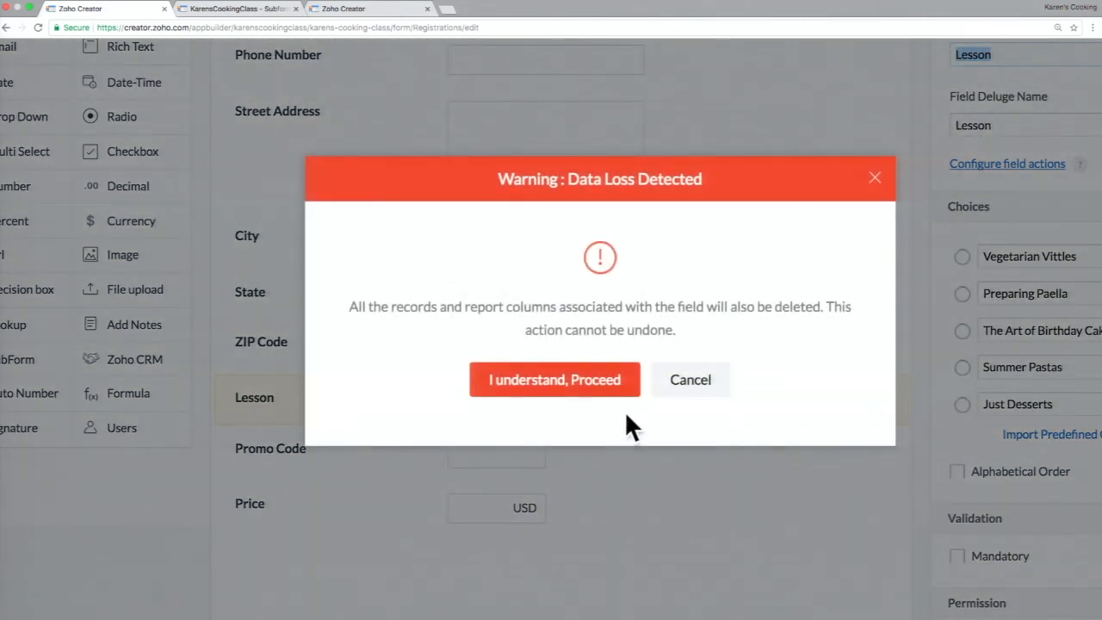
pyautogui.click(606, 389)
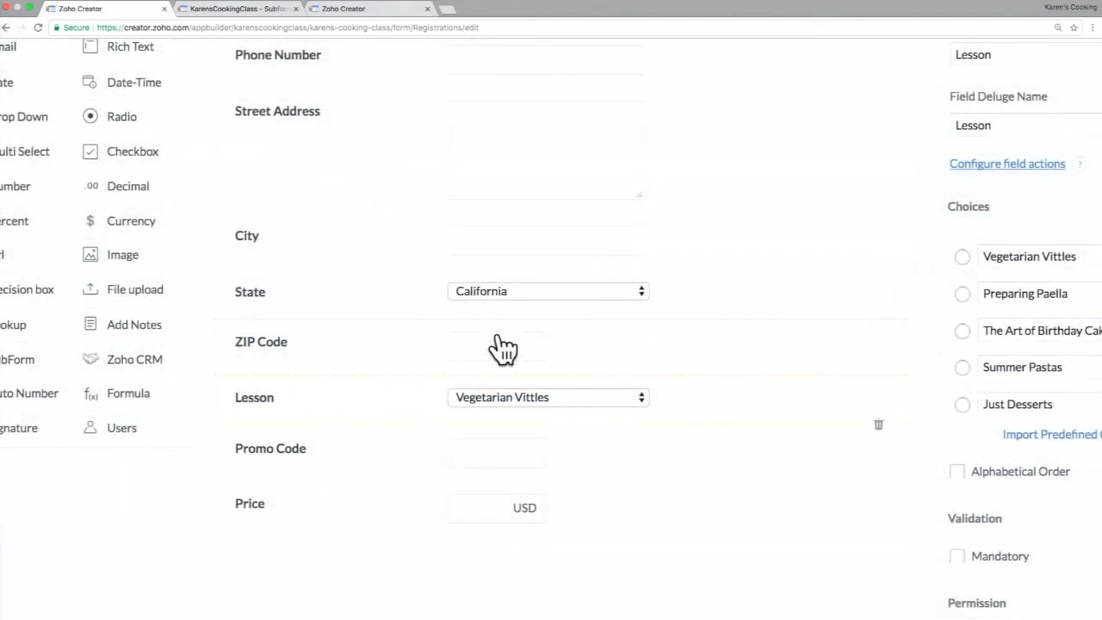
# - Add a Dropdown lookup field between ZIP Code and Promo Code, related to the Title field of the Lessons form in Karen's Cooking Class
pyautogui.scroll(-3, 505, 350)
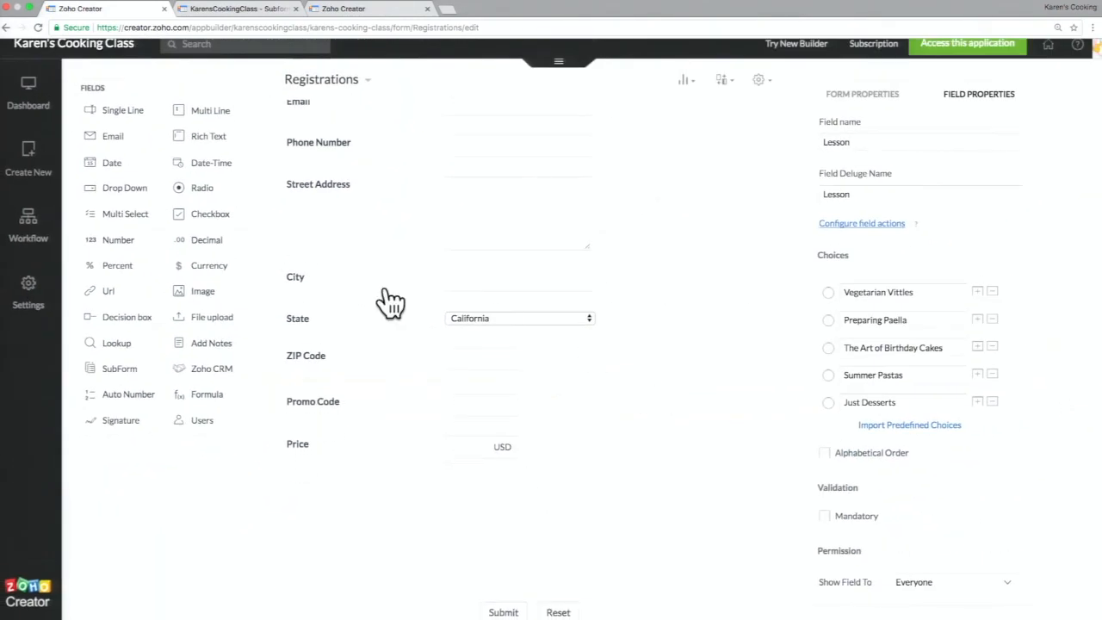
pyautogui.moveTo(131, 339); pyautogui.dragTo(340, 397)
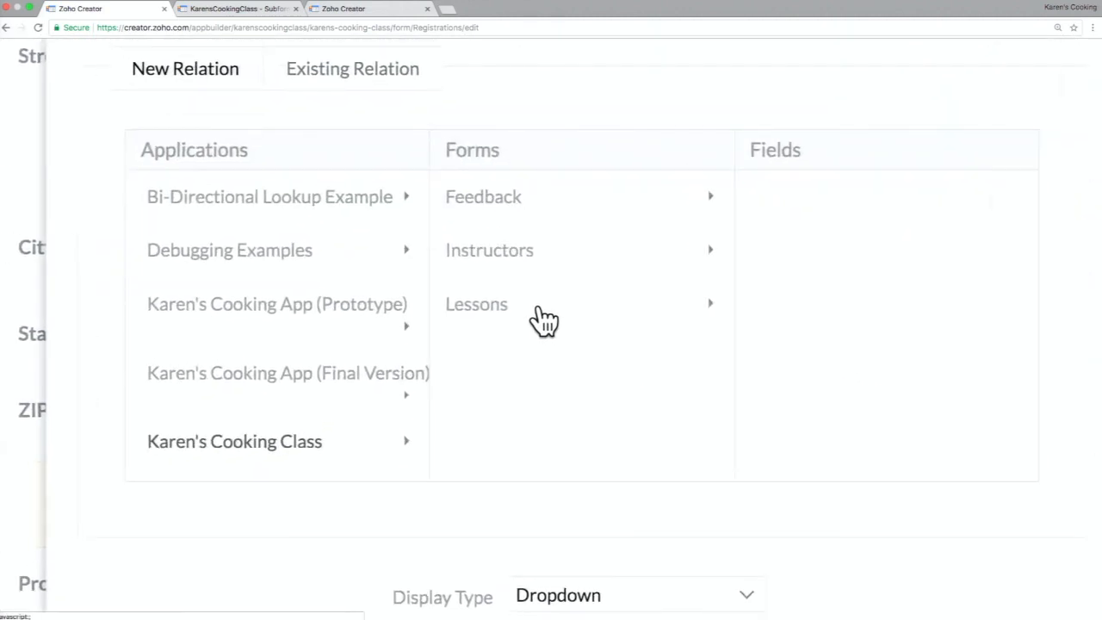
pyautogui.click(538, 310)
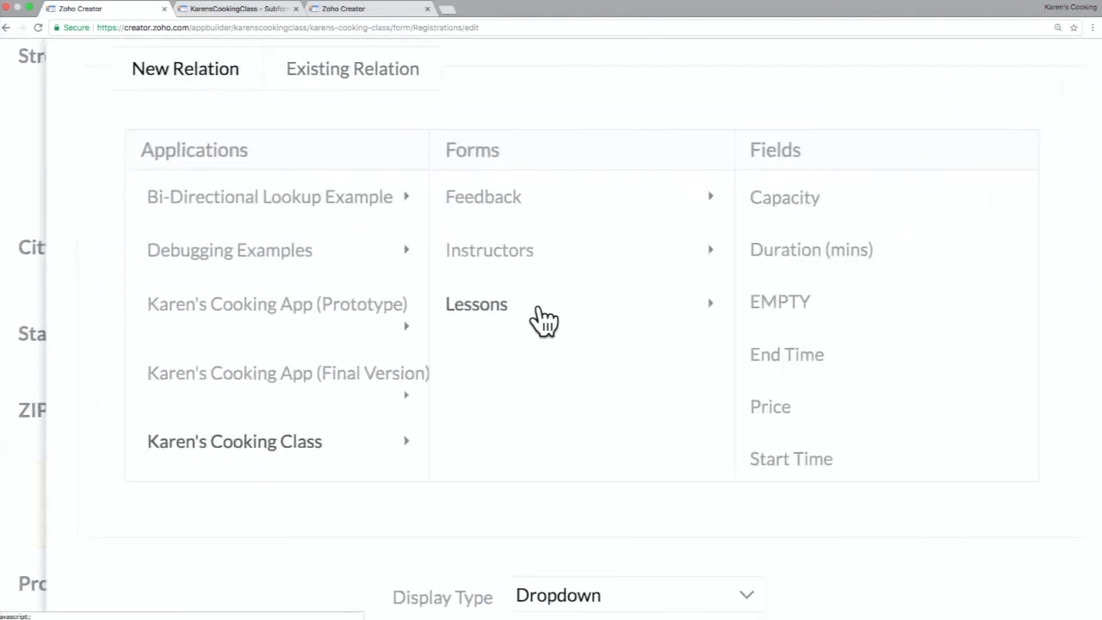
pyautogui.scroll(1, 852, 305)
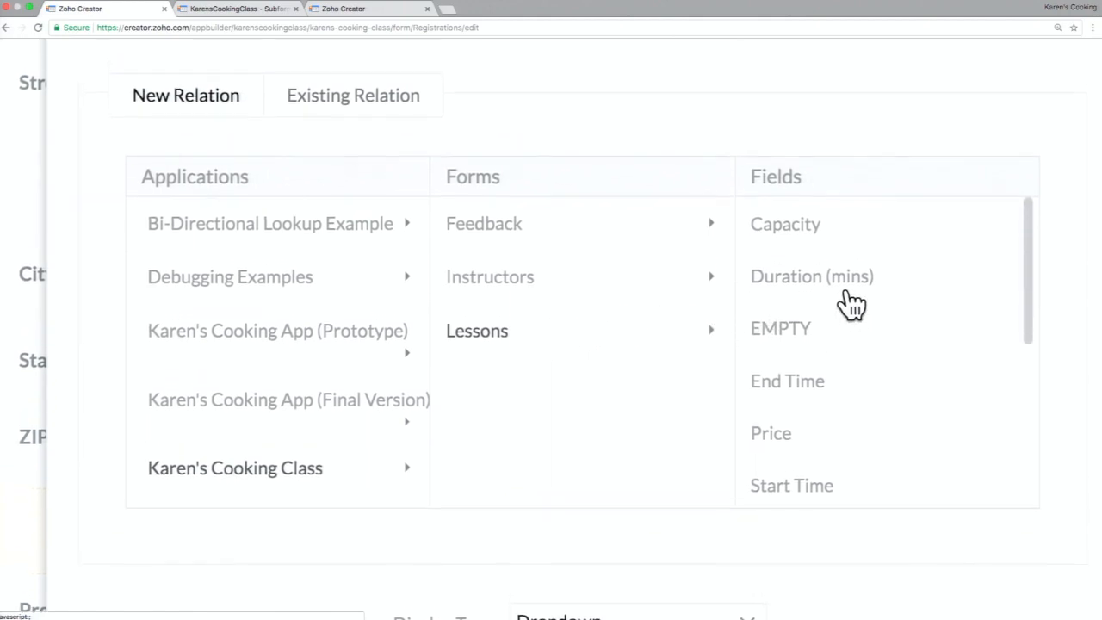
pyautogui.scroll(-2, 852, 305)
pyautogui.scroll(-3, 850, 301)
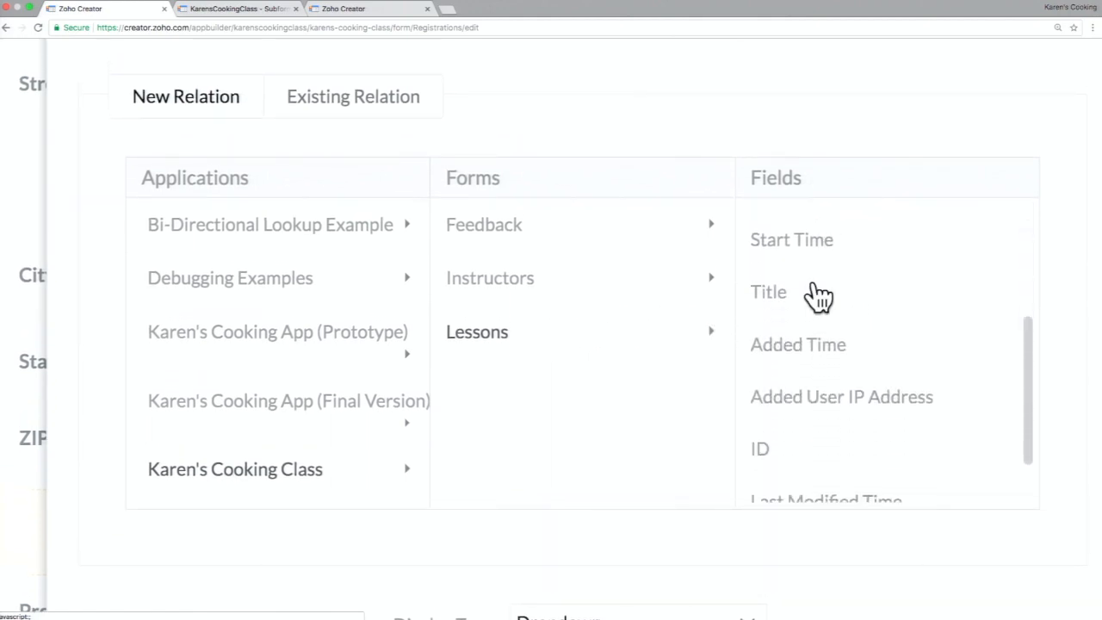
pyautogui.click(785, 293)
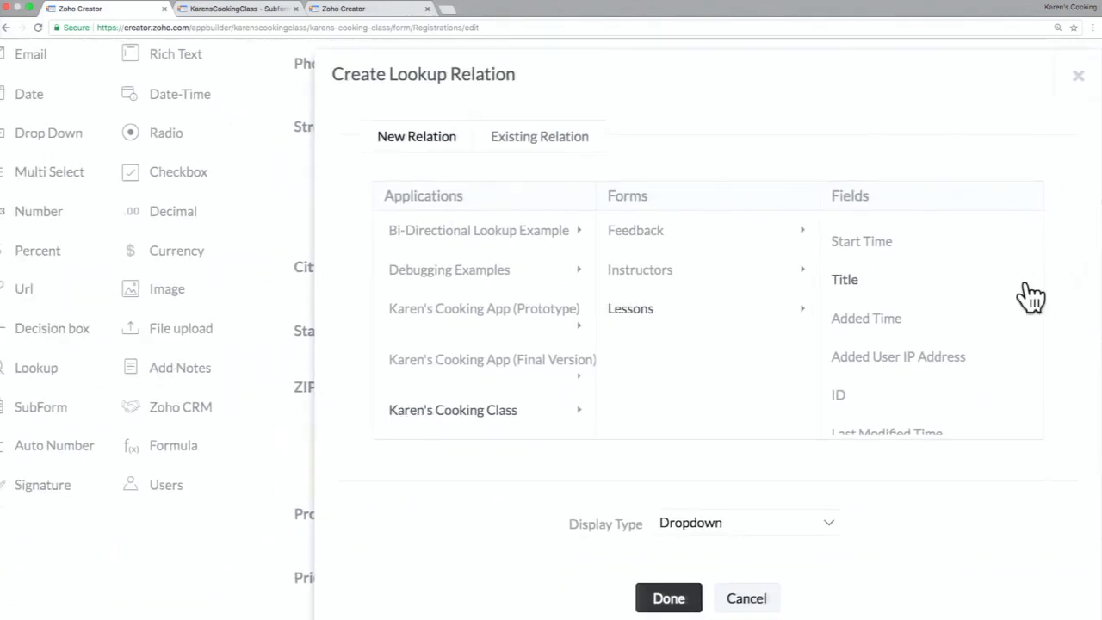
pyautogui.click(670, 599)
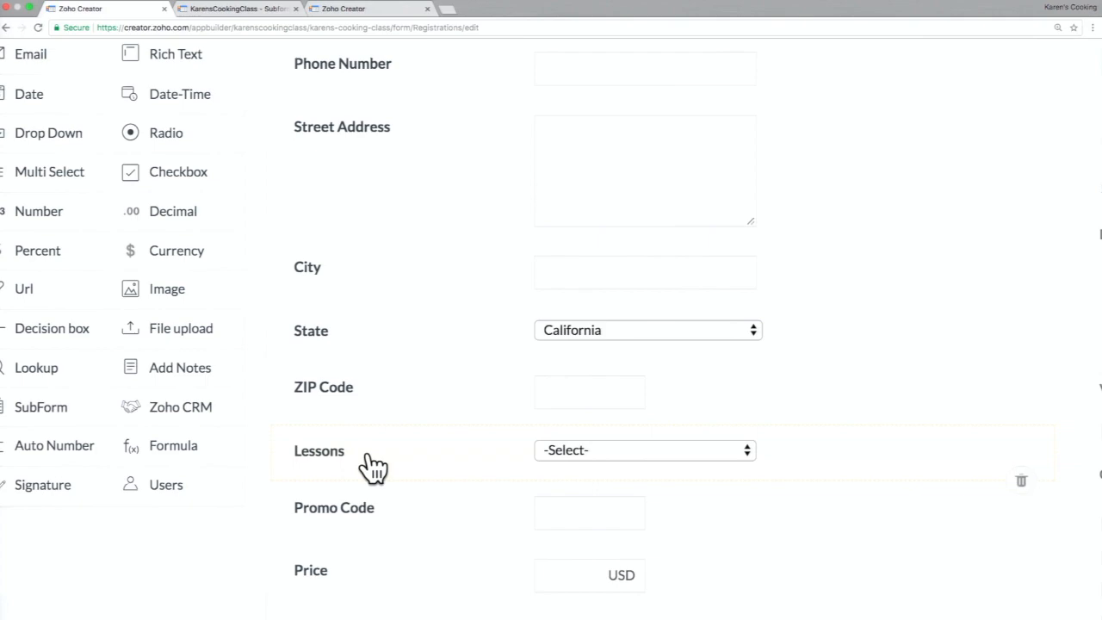
# - Examine the new Lessons lookup field in the Registrations form and its display field, validation, choices and permission settings
pyautogui.scroll(-1, 373, 468)
pyautogui.scroll(-5, 372, 468)
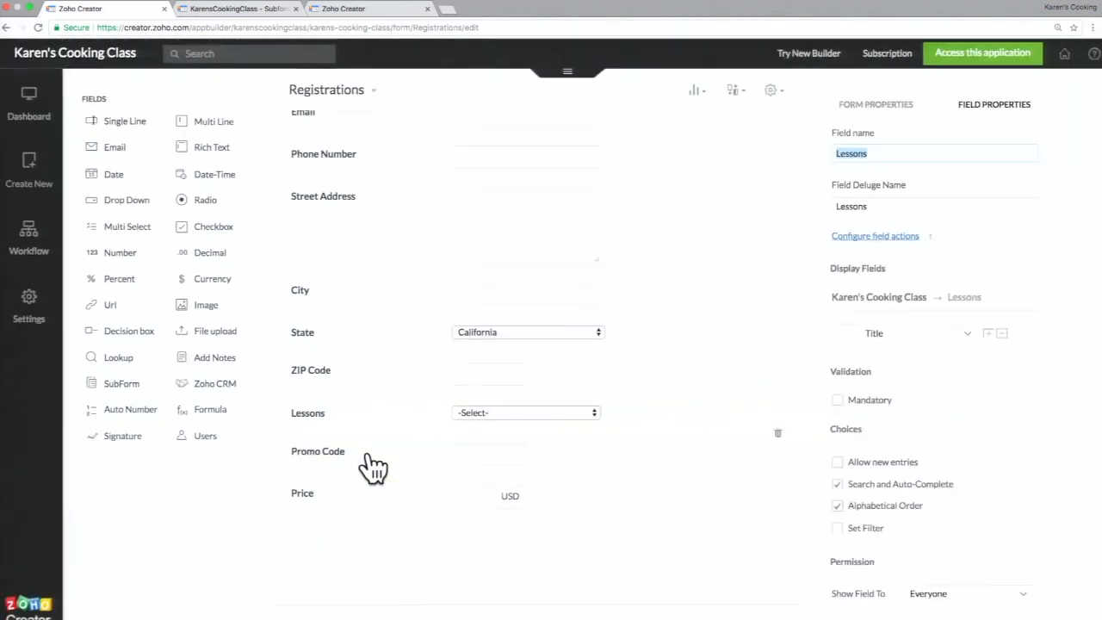
pyautogui.scroll(5, 352, 420)
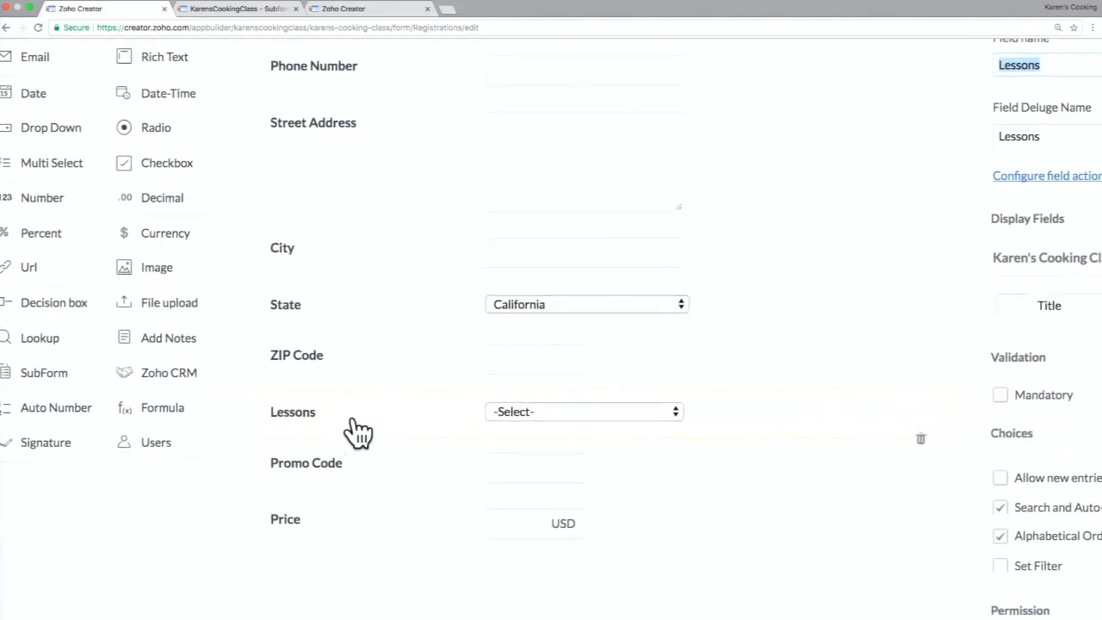
pyautogui.scroll(-1, 357, 431)
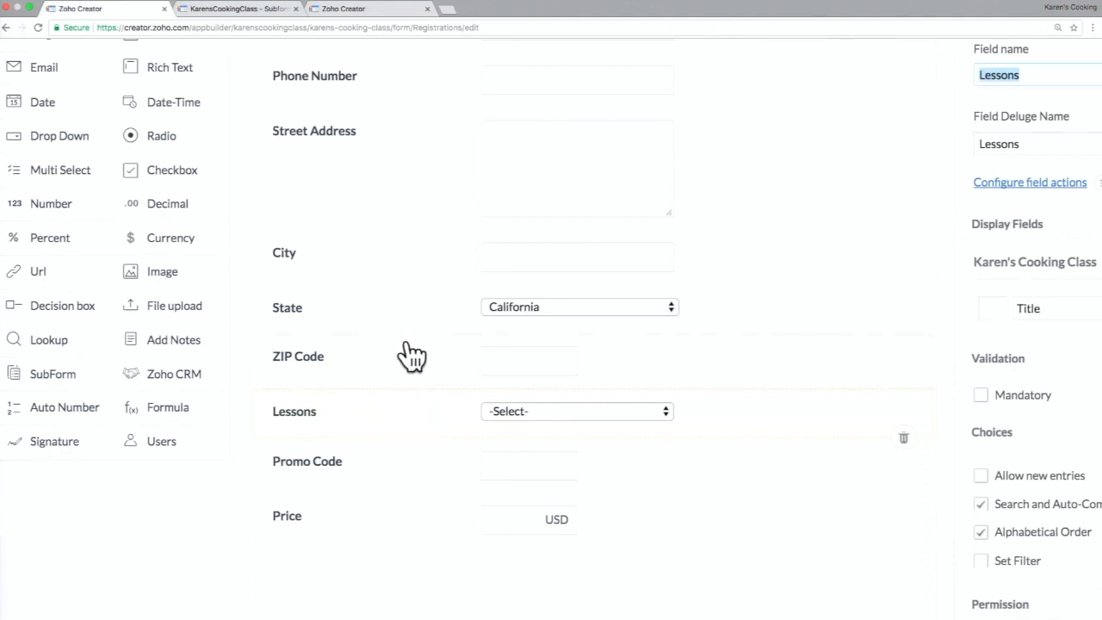
pyautogui.hscroll(-2, 651, 362)
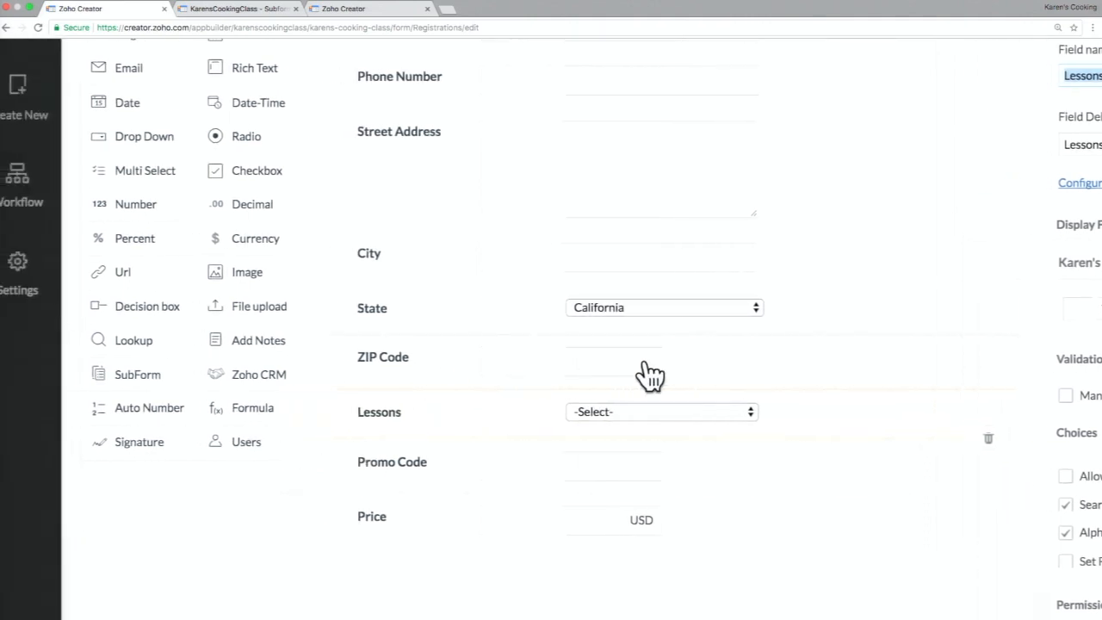
pyautogui.hscroll(8, 689, 353)
pyautogui.scroll(-4, 805, 371)
pyautogui.scroll(-5, 802, 360)
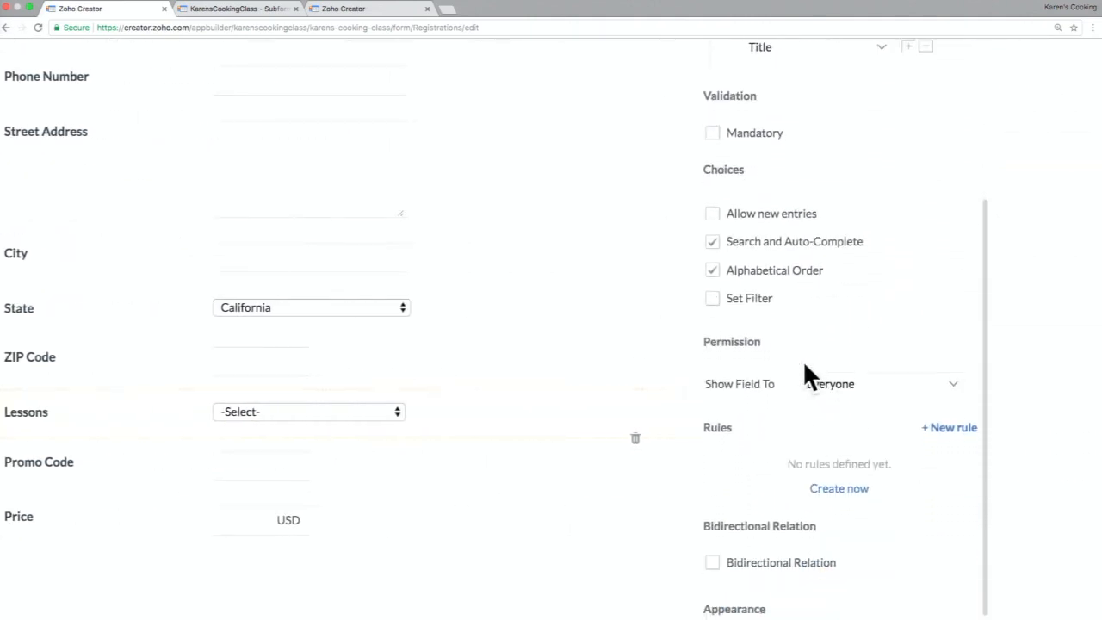
pyautogui.scroll(10, 802, 360)
pyautogui.scroll(-5, 803, 360)
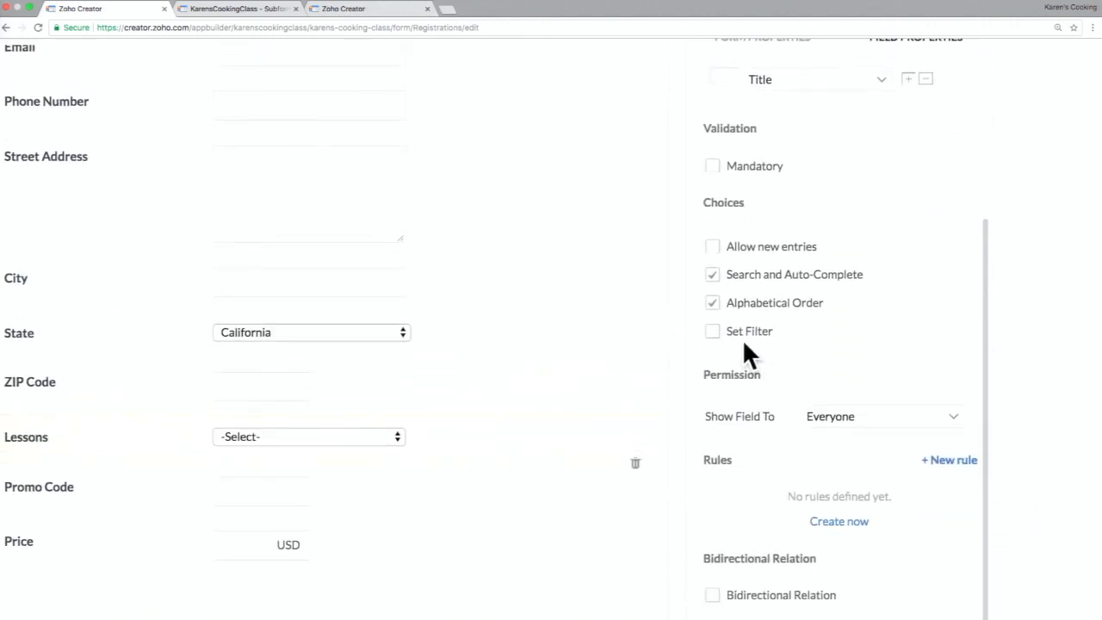
pyautogui.scroll(5, 726, 325)
pyautogui.scroll(-3, 727, 325)
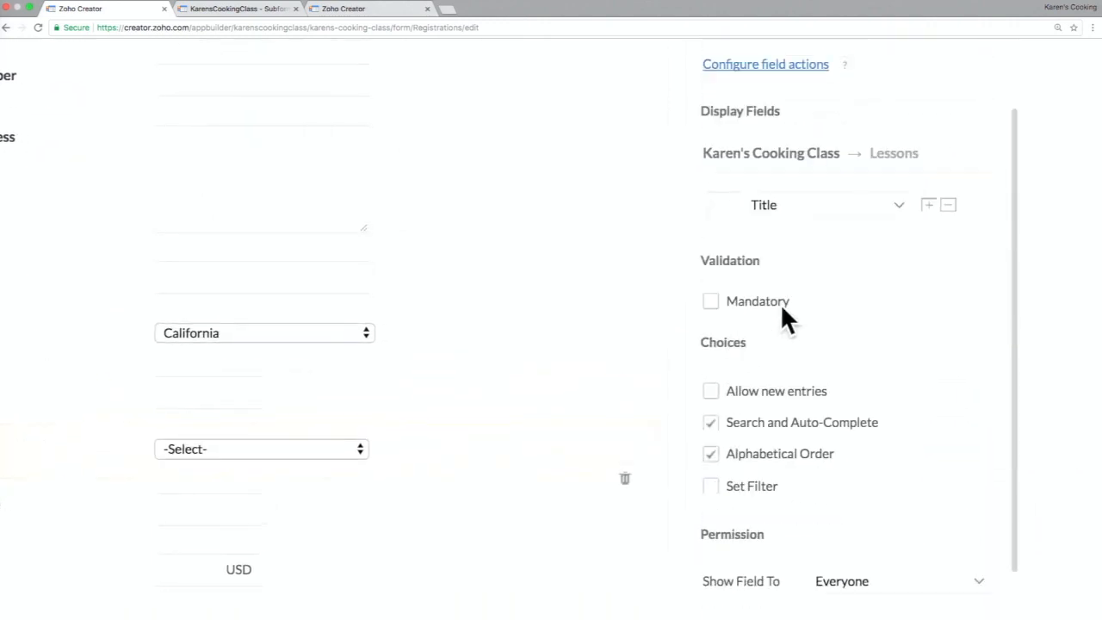
pyautogui.scroll(3, 780, 303)
pyautogui.scroll(-3, 781, 303)
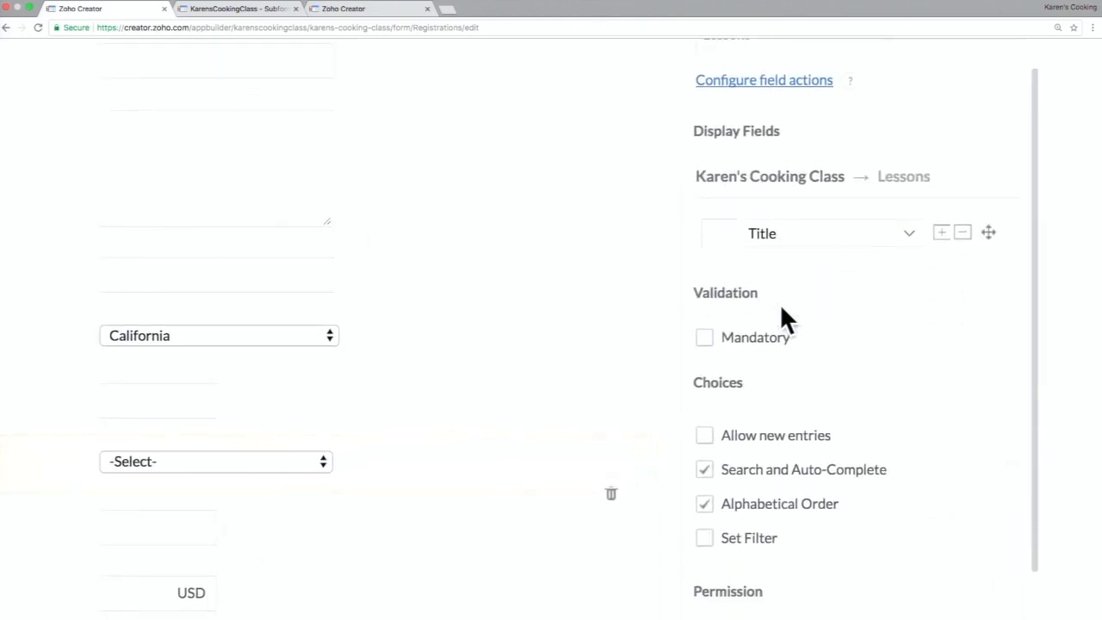
# - Set a filter on the Lessons lookup field with the condition Capacity Greater Than 0
pyautogui.scroll(-3, 782, 309)
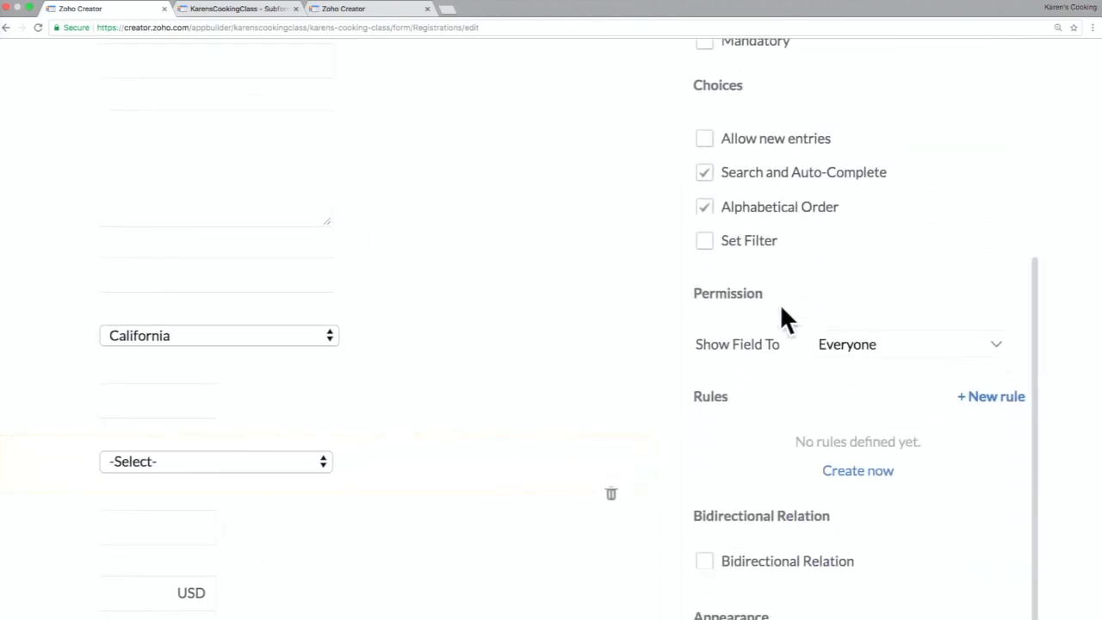
pyautogui.click(705, 210)
pyautogui.click(706, 240)
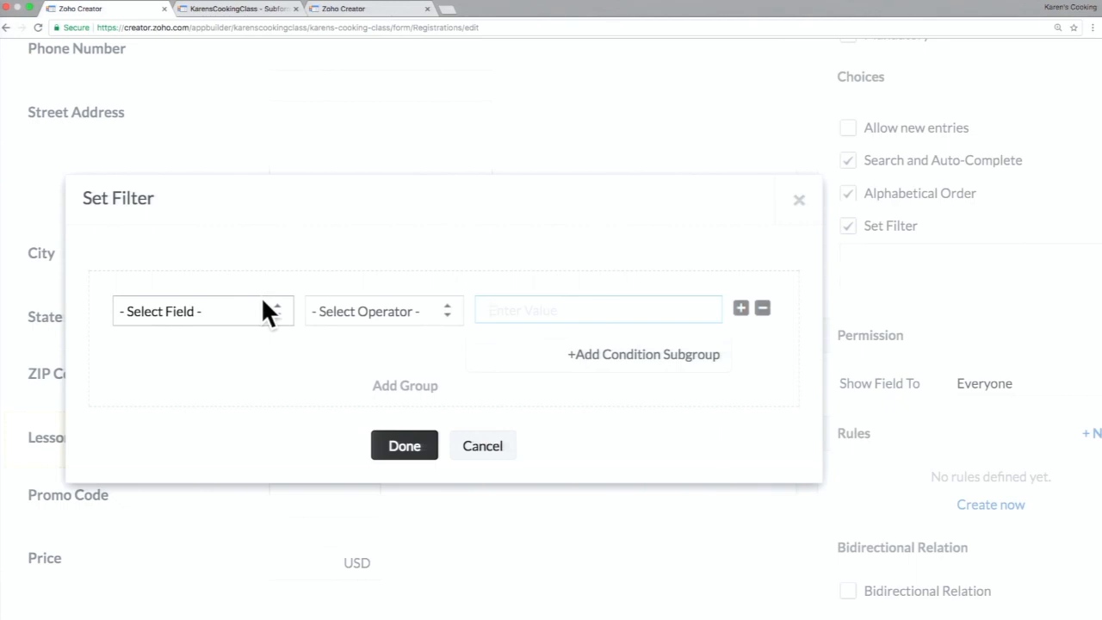
pyautogui.click(258, 317)
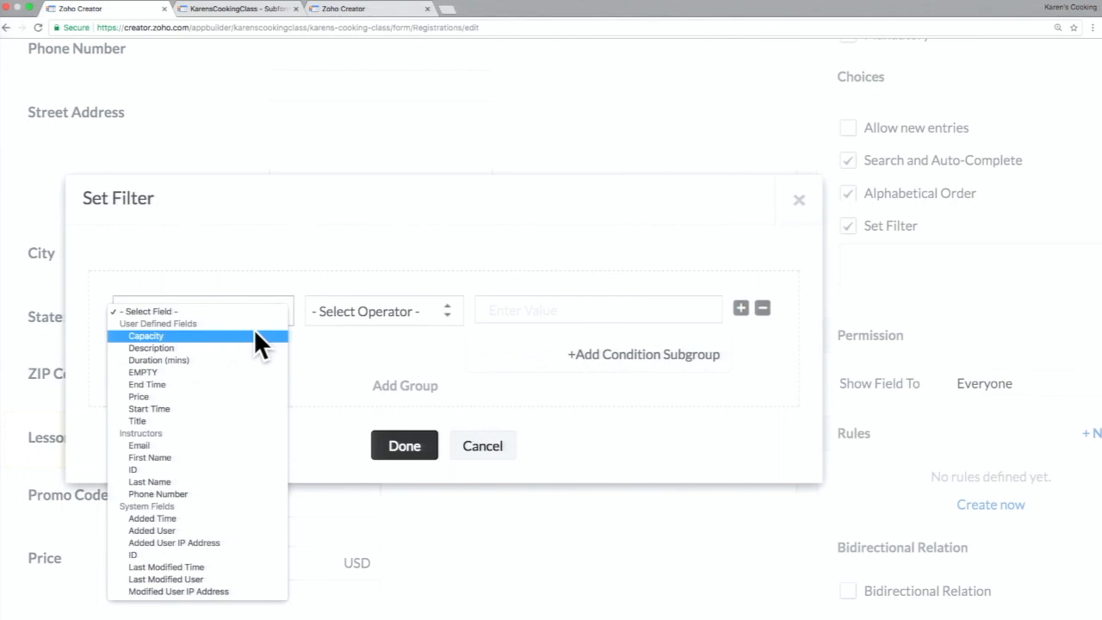
pyautogui.click(251, 292)
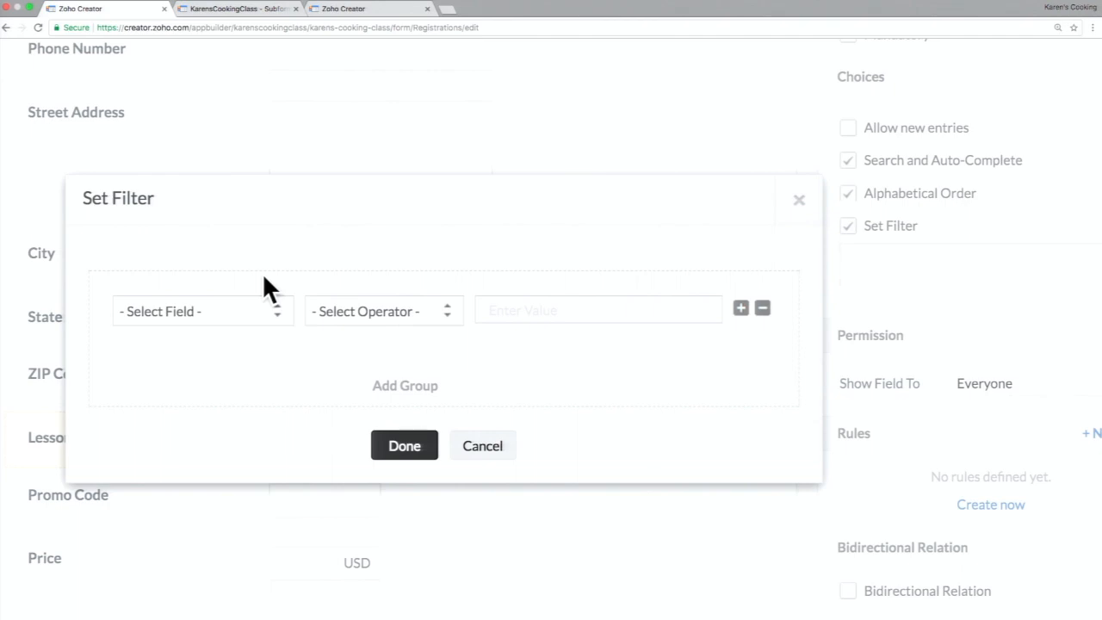
pyautogui.click(251, 300)
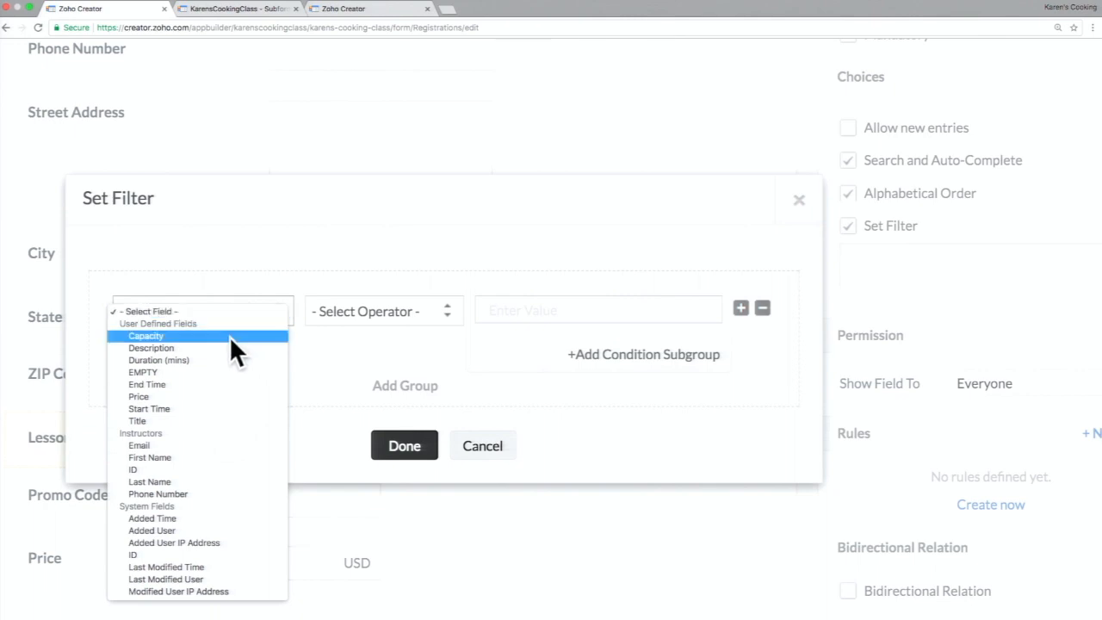
pyautogui.click(229, 335)
pyautogui.click(385, 310)
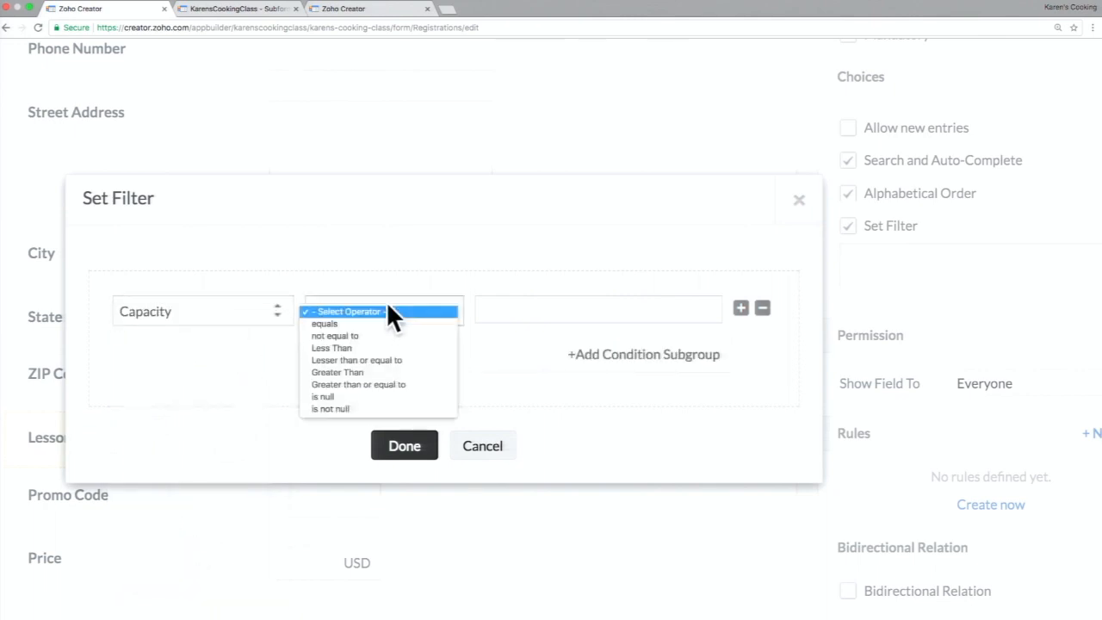
pyautogui.click(370, 368)
pyautogui.click(526, 300)
pyautogui.write('0')
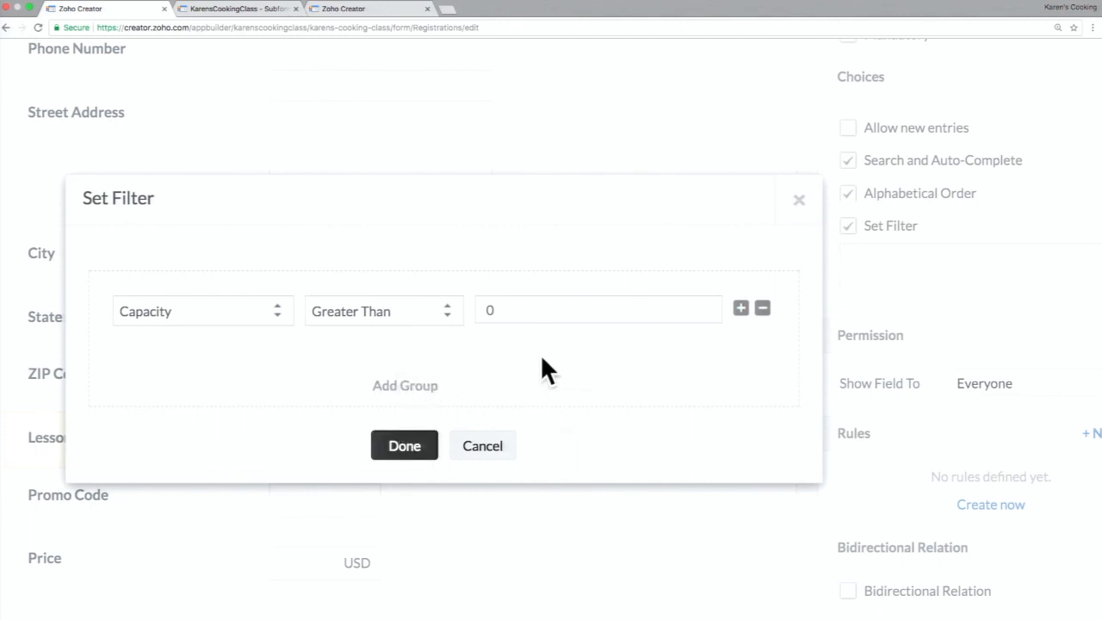
# - Add a condition subgroup on Start Time without an operator and join it to the Capacity condition with OR
pyautogui.moveTo(580, 336)
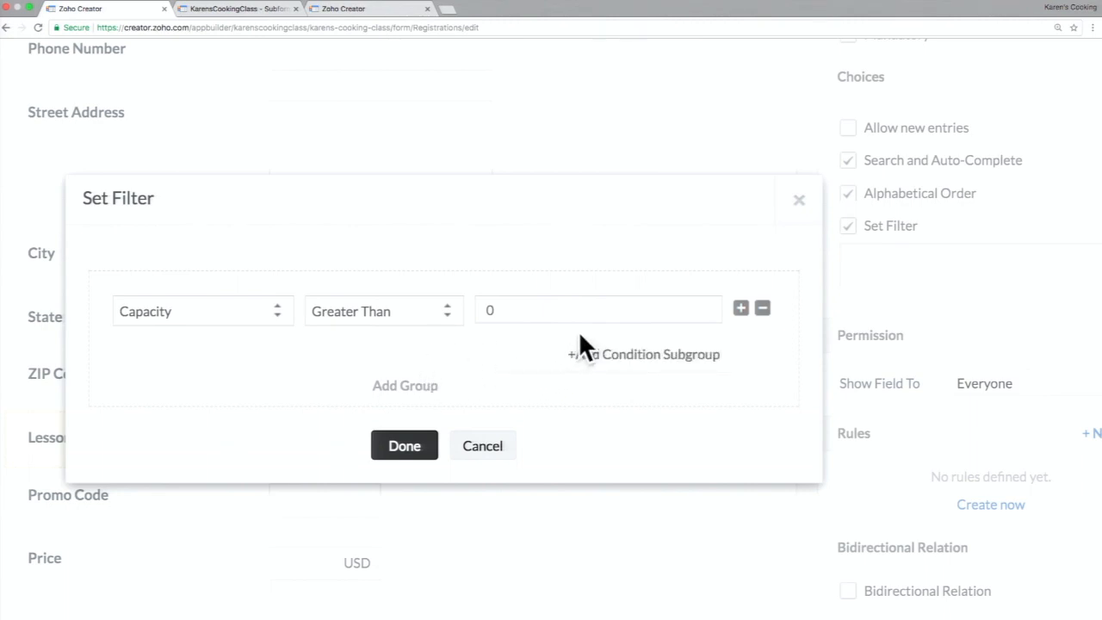
pyautogui.click(625, 356)
pyautogui.click(197, 420)
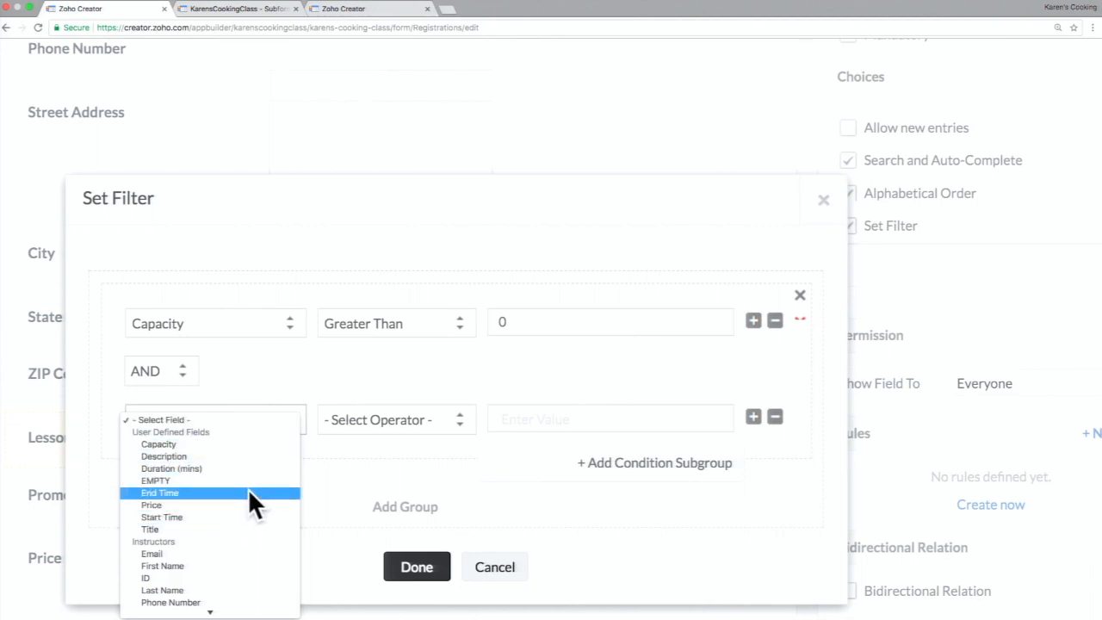
pyautogui.click(237, 515)
pyautogui.click(340, 409)
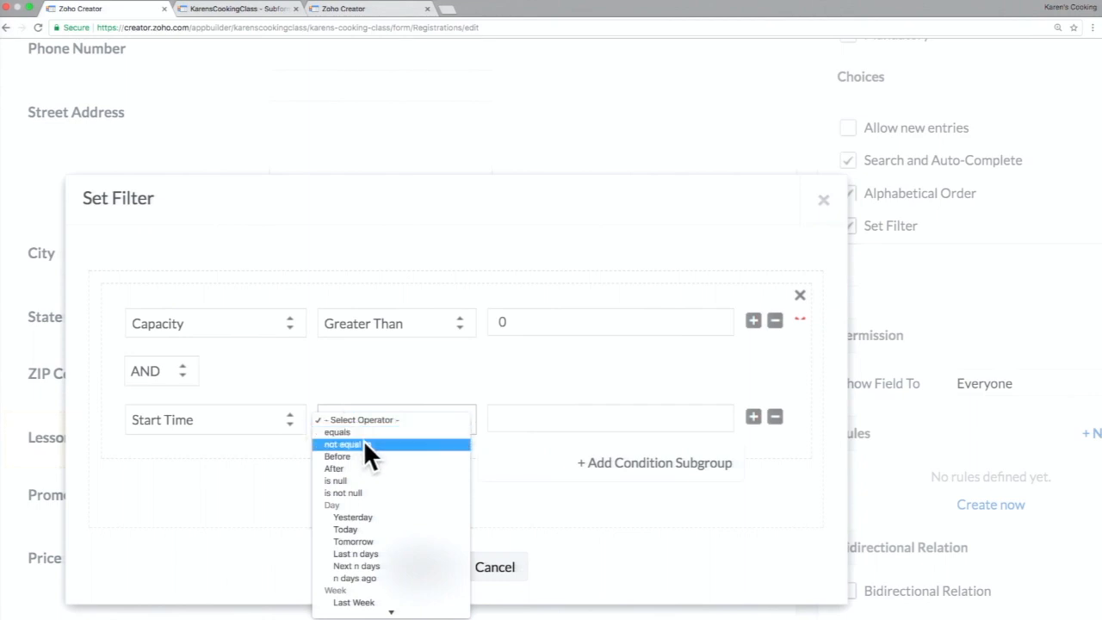
pyautogui.click(313, 379)
pyautogui.click(175, 371)
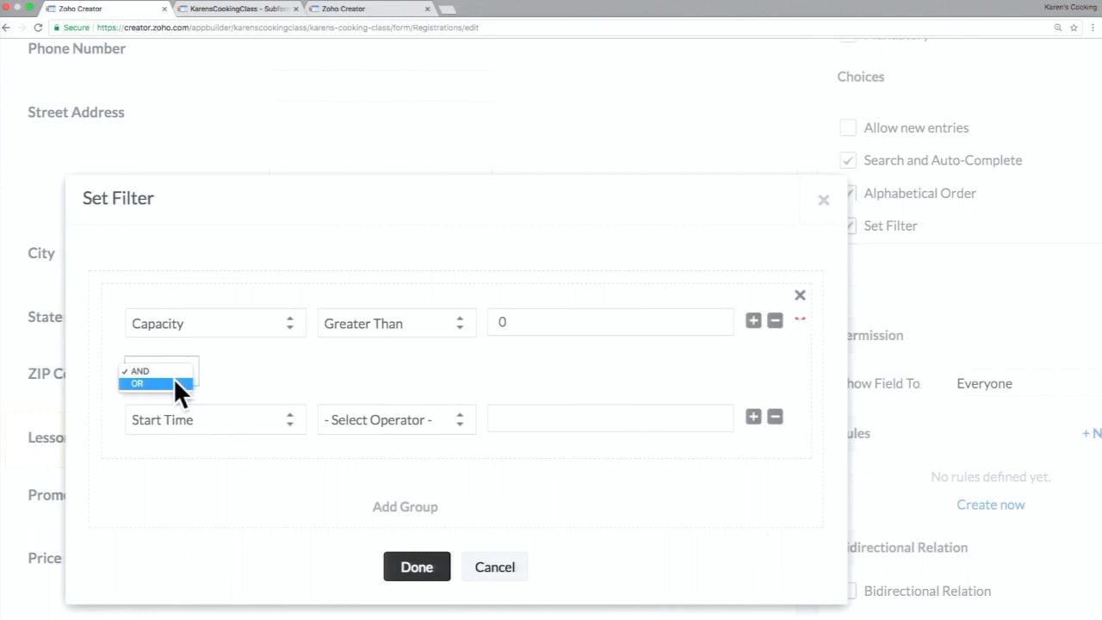
pyautogui.click(174, 379)
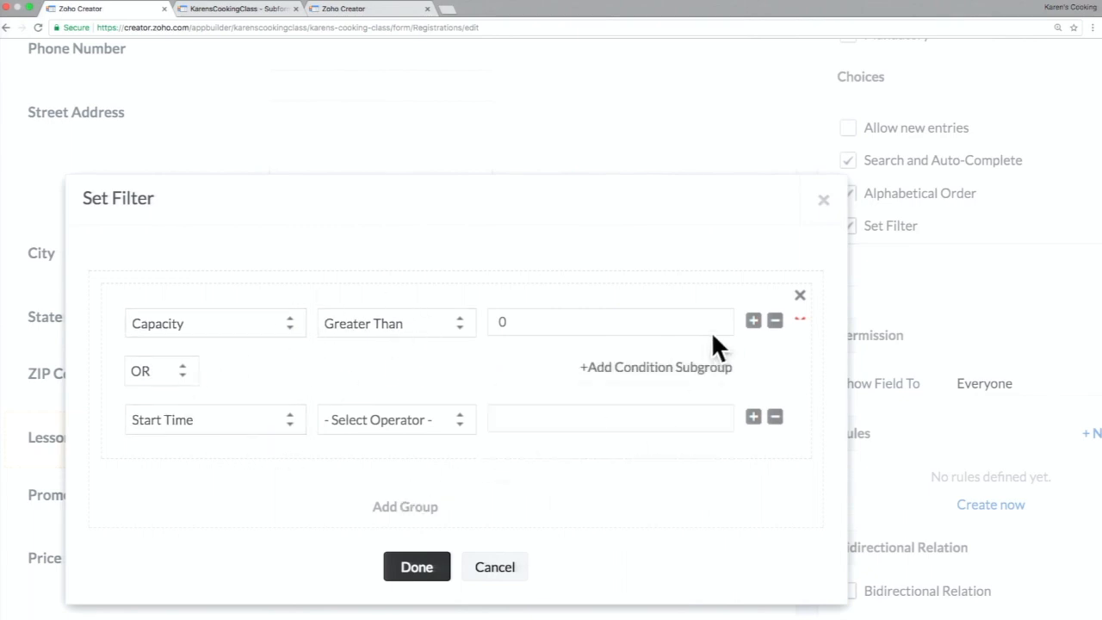
# - Remove the Start Time condition and apply the Capacity filter to the Lessons lookup field
pyautogui.click(775, 418)
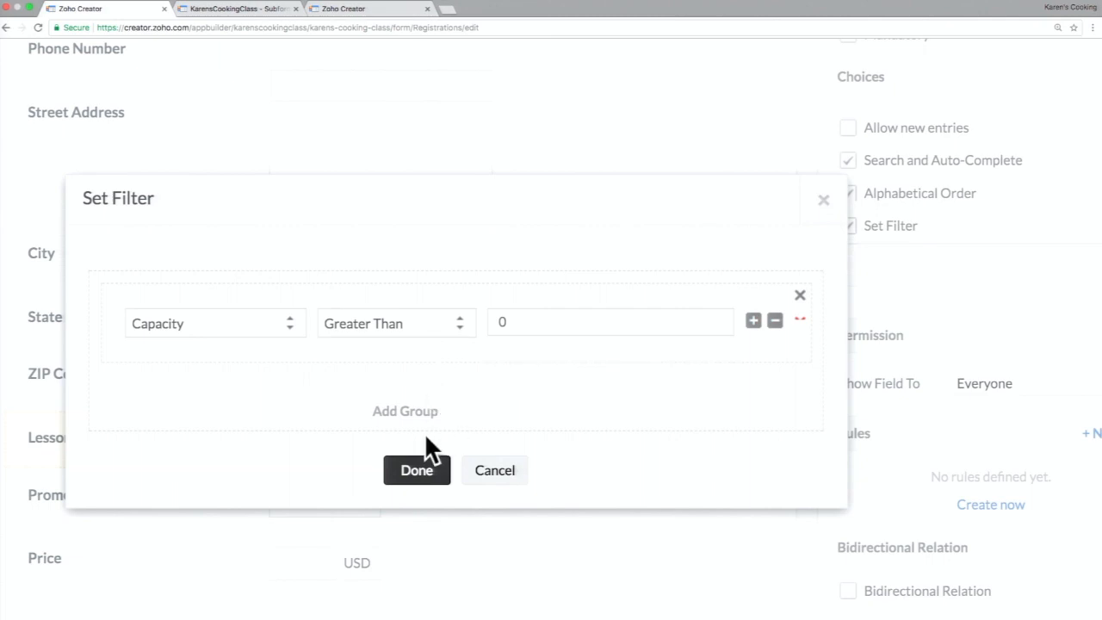
pyautogui.click(407, 473)
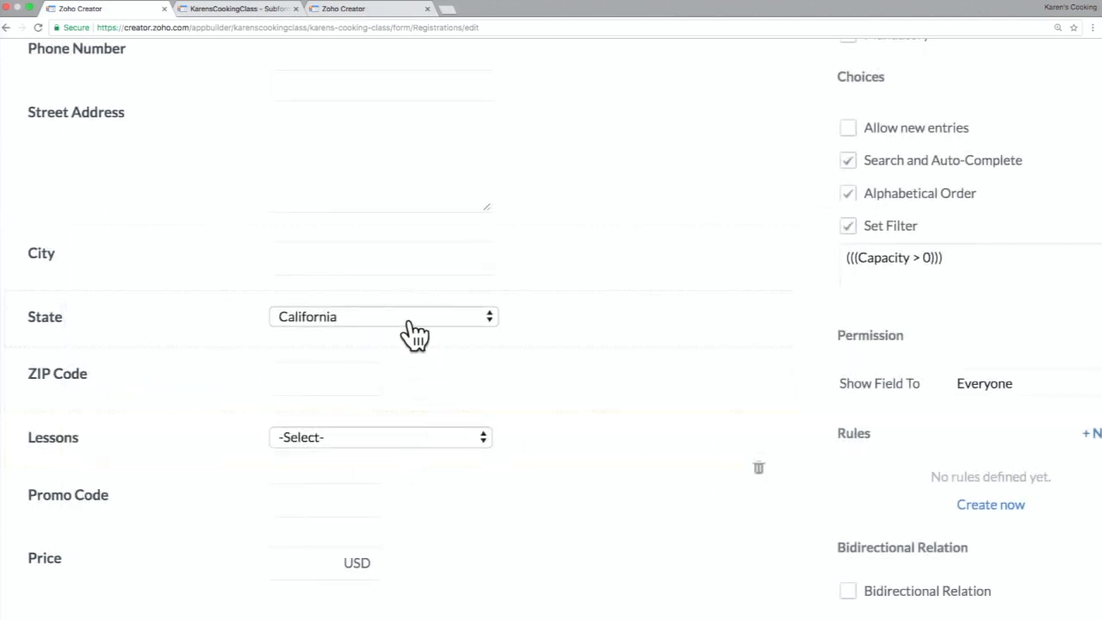
# - Switch between the ZIP Code and Lessons fields to review the properties and filter of the Lessons lookup
pyautogui.click(280, 379)
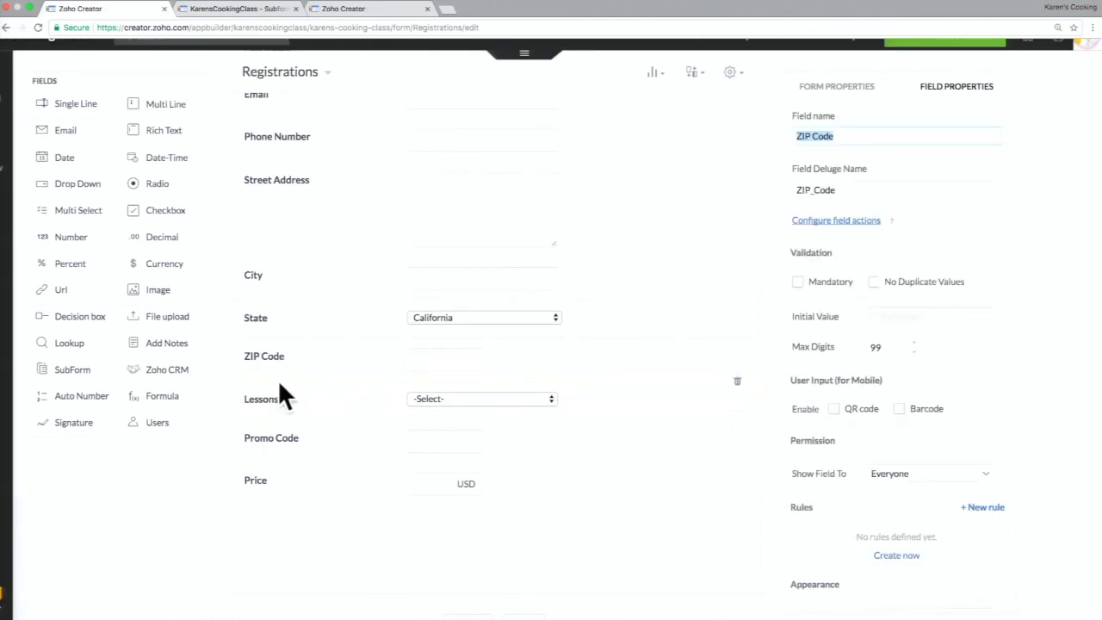
pyautogui.click(274, 410)
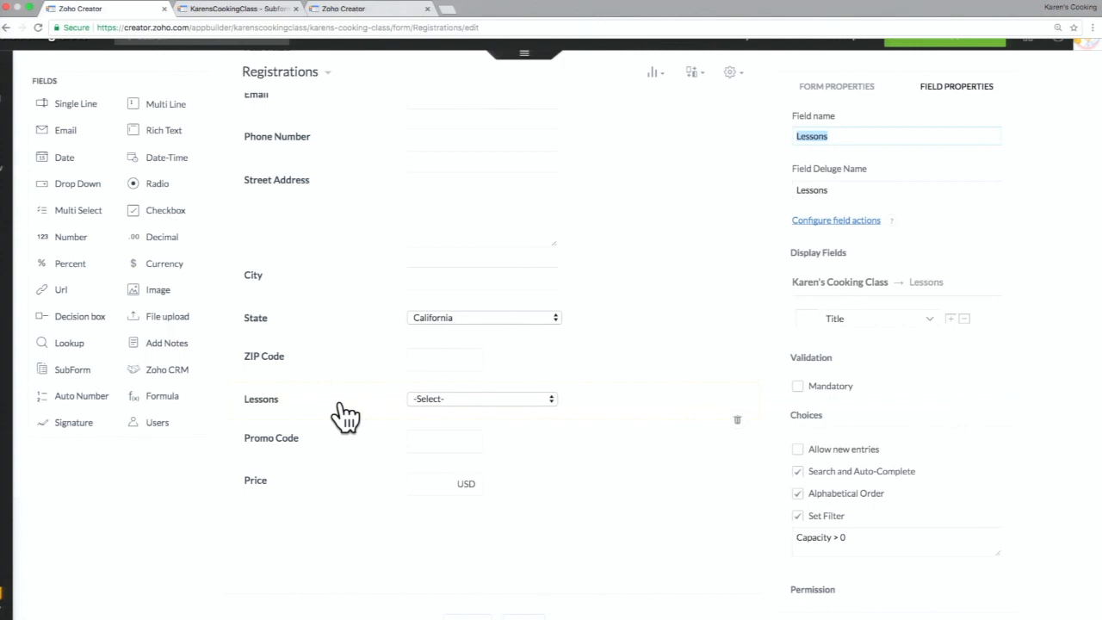
pyautogui.click(337, 374)
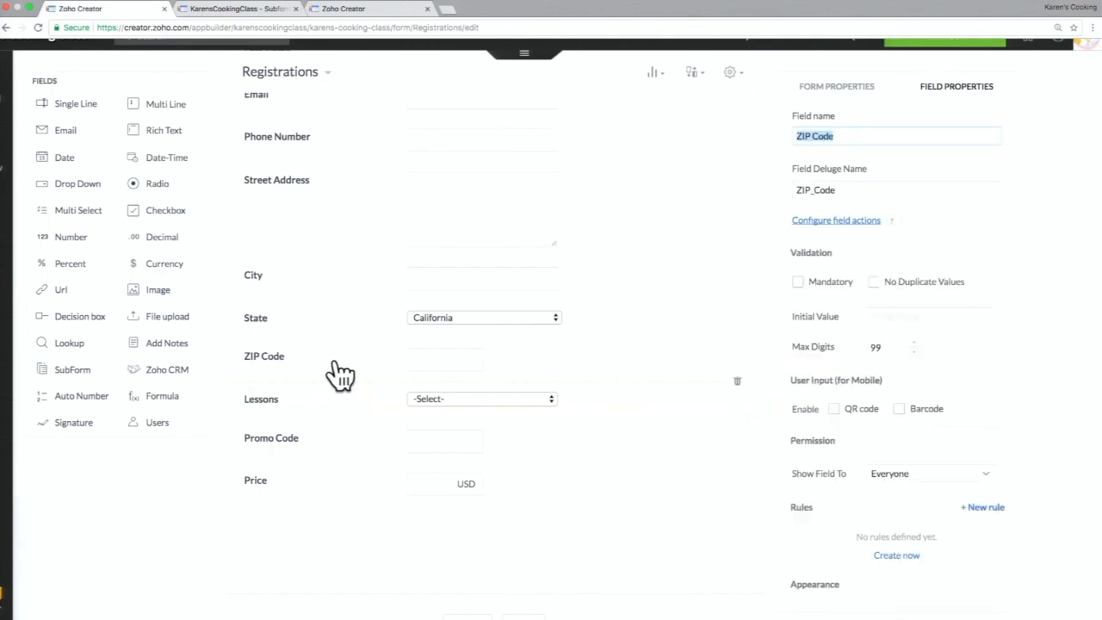
pyautogui.click(332, 411)
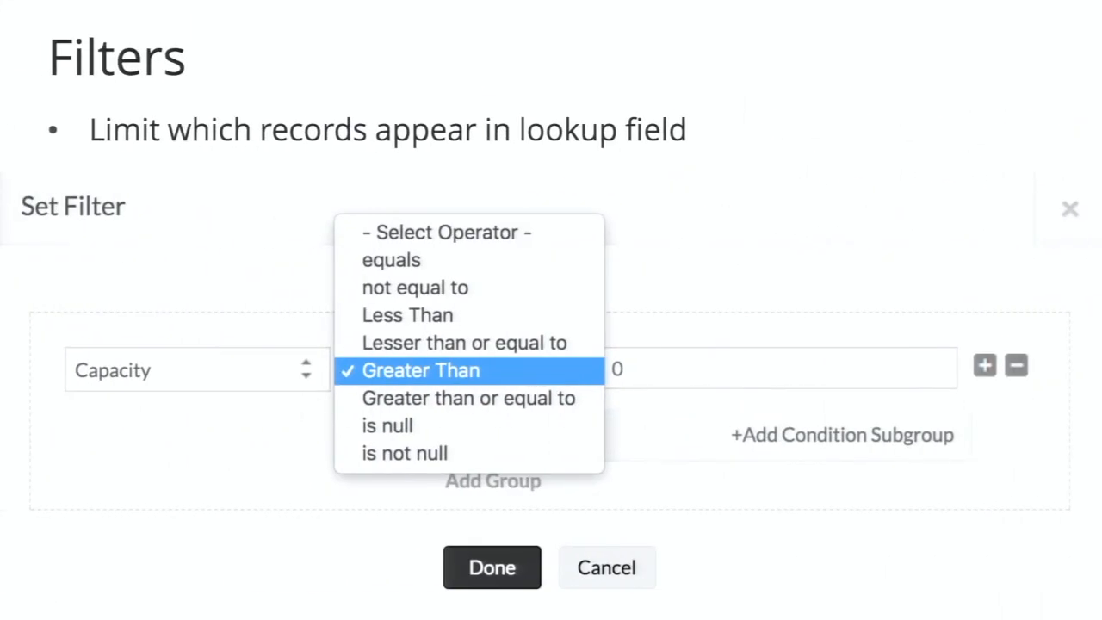
pyautogui.press('Right')
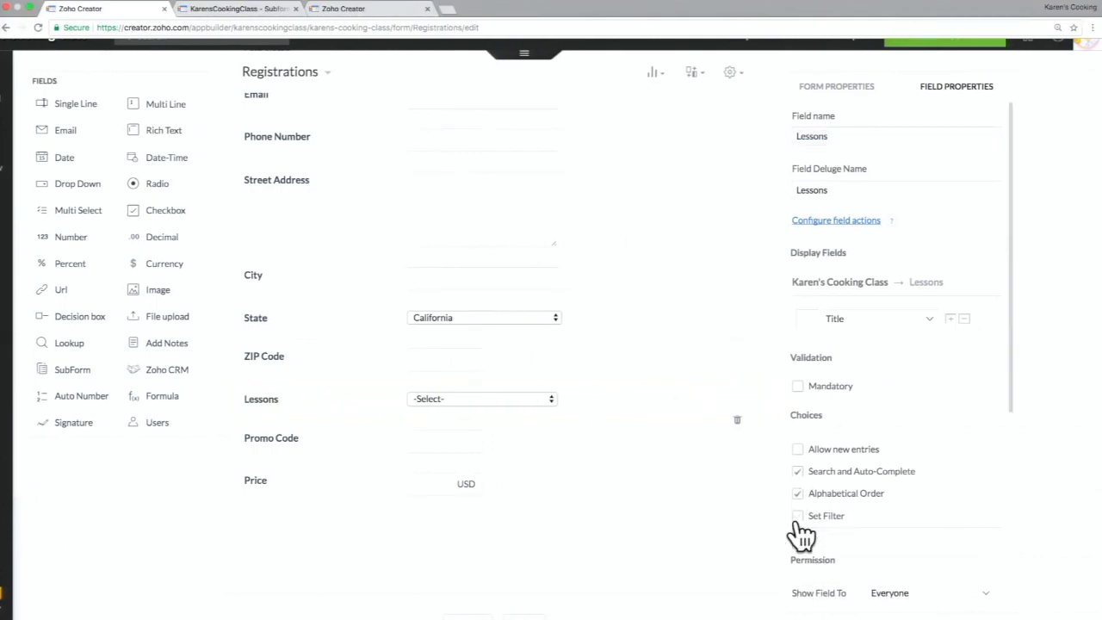
# - Try a Description condition in the Lessons filter with the value "REALLY COOL LESSON", and clear the value
pyautogui.click(799, 515)
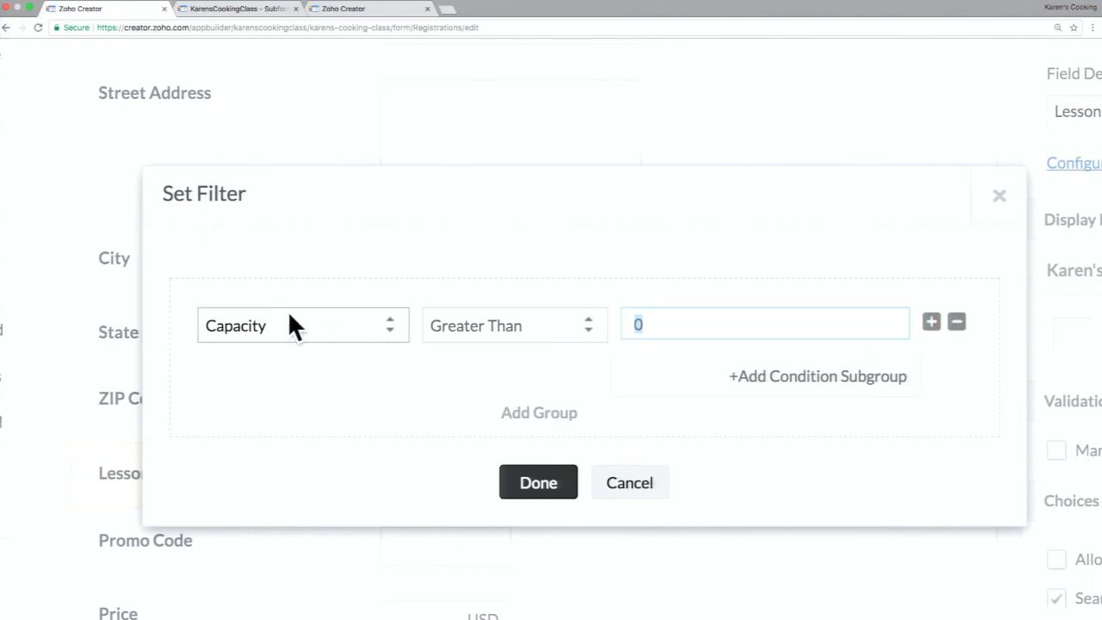
pyautogui.click(303, 318)
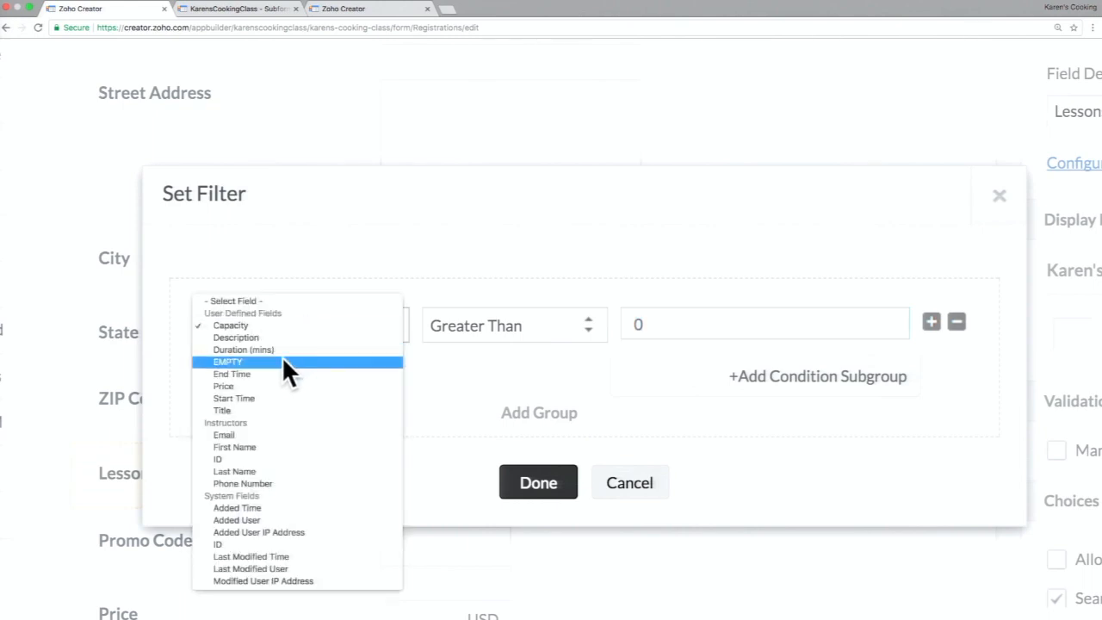
pyautogui.click(276, 335)
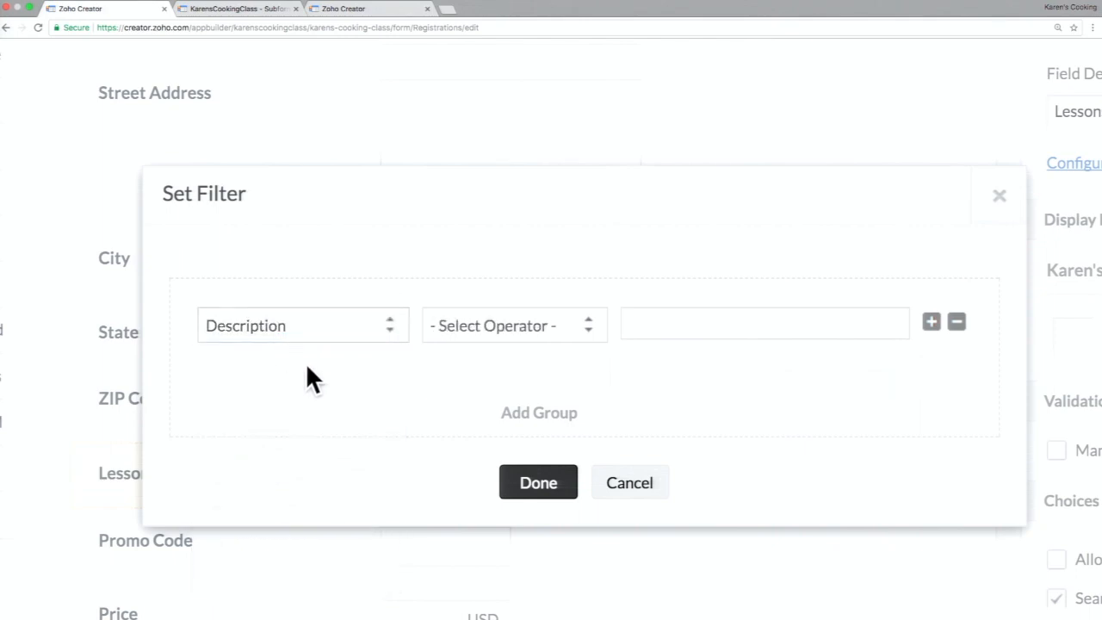
pyautogui.click(443, 328)
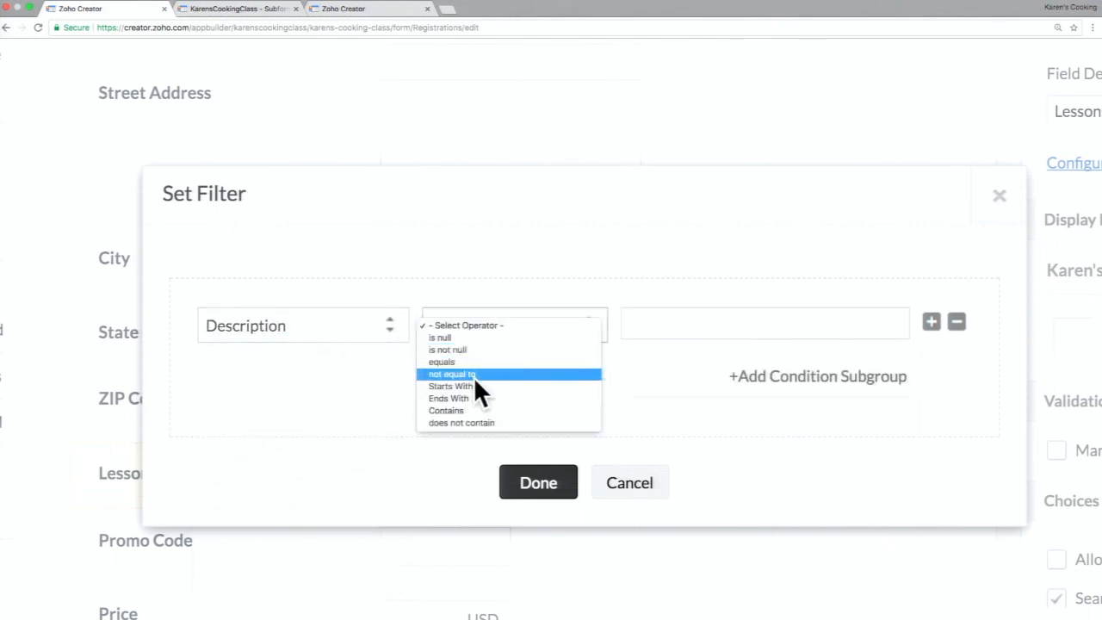
pyautogui.click(642, 319)
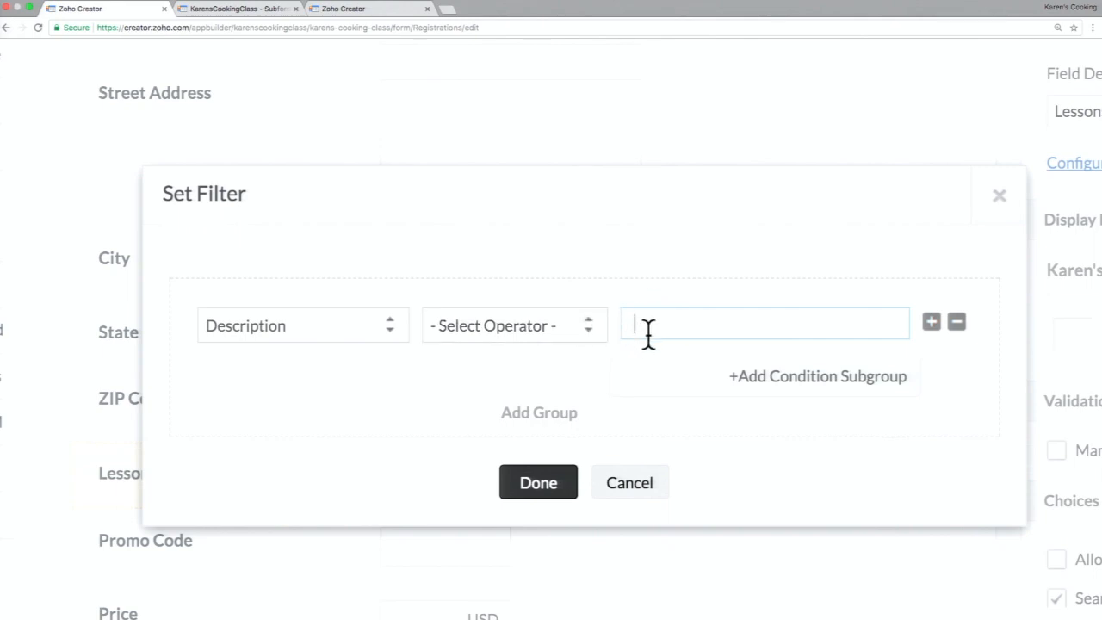
pyautogui.write('"REALLY COOL LESSON"')
pyautogui.moveTo(803, 328); pyautogui.dragTo(642, 322)
pyautogui.press('BackSpace')
pyautogui.write('SD')
pyautogui.press('BackSpace')
pyautogui.press('BackSpace')
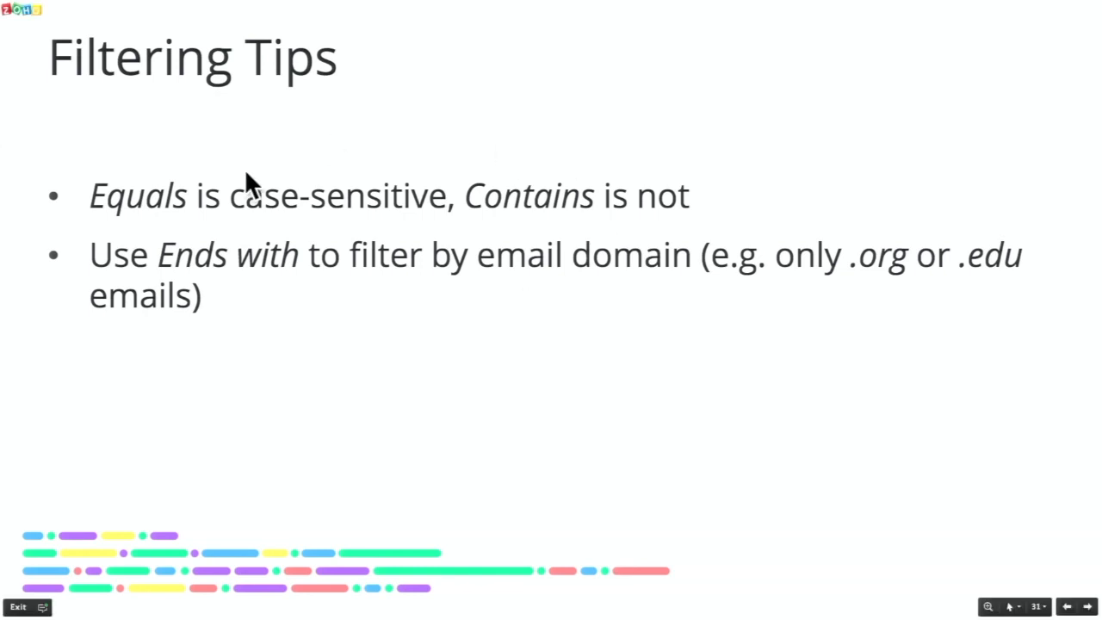
pyautogui.click(429, 223)
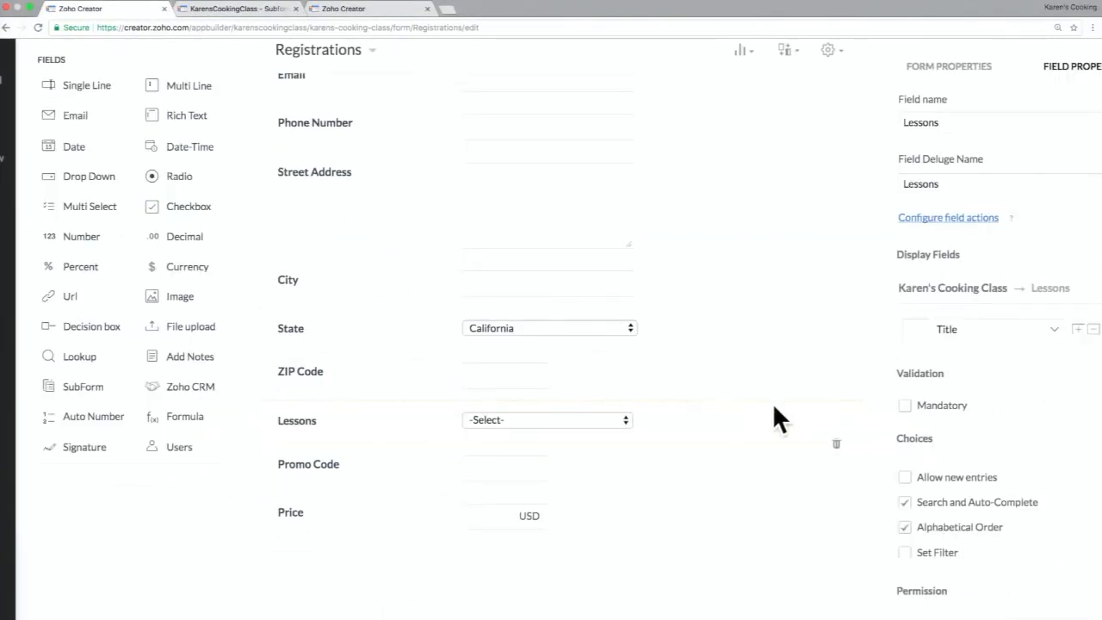
# - Reopen the filter of the Lessons lookup field and change its condition field to Start Time
pyautogui.click(904, 552)
pyautogui.click(454, 327)
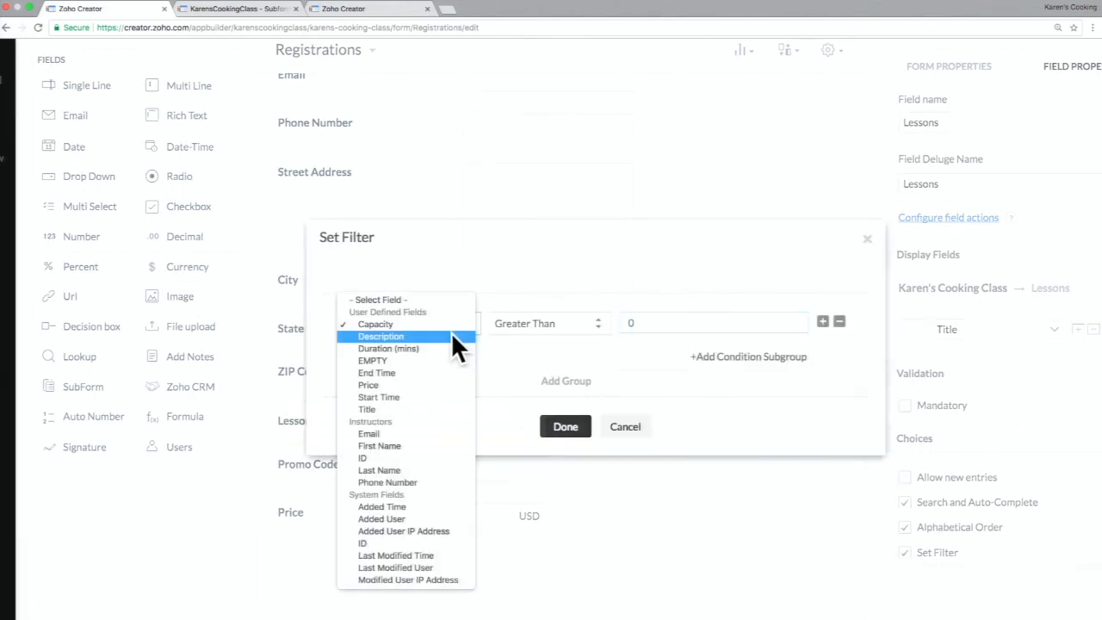
pyautogui.click(422, 397)
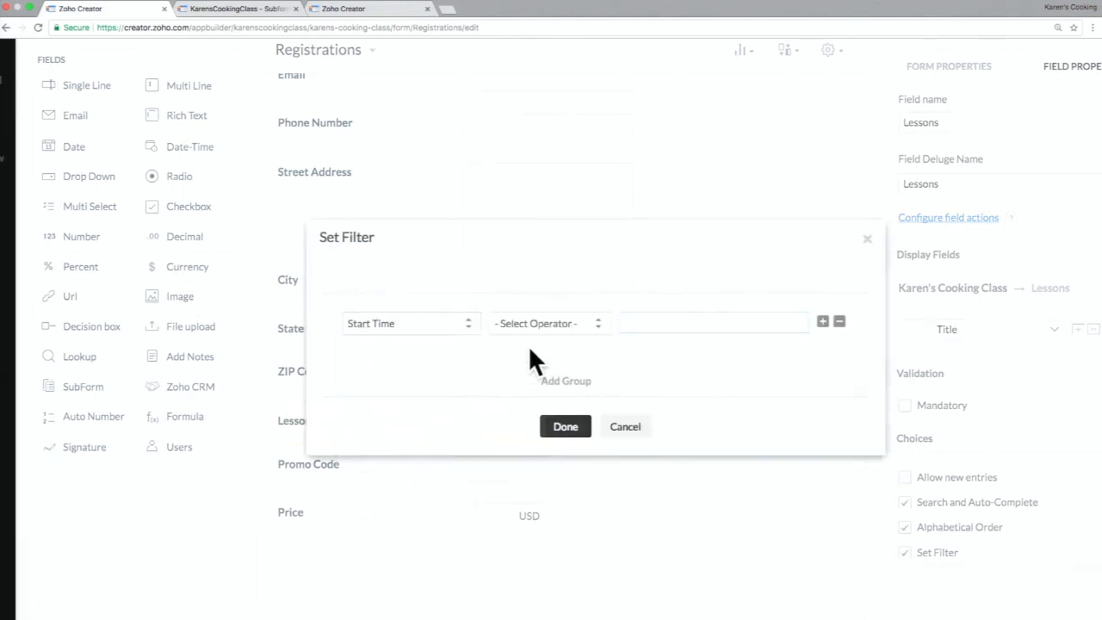
pyautogui.click(537, 328)
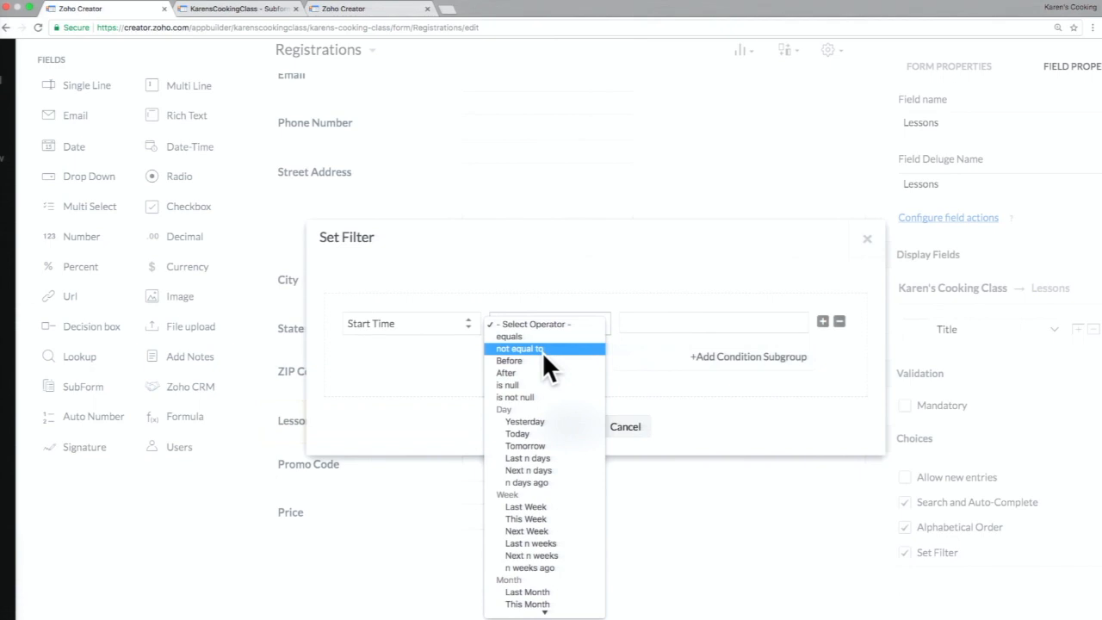
pyautogui.click(645, 399)
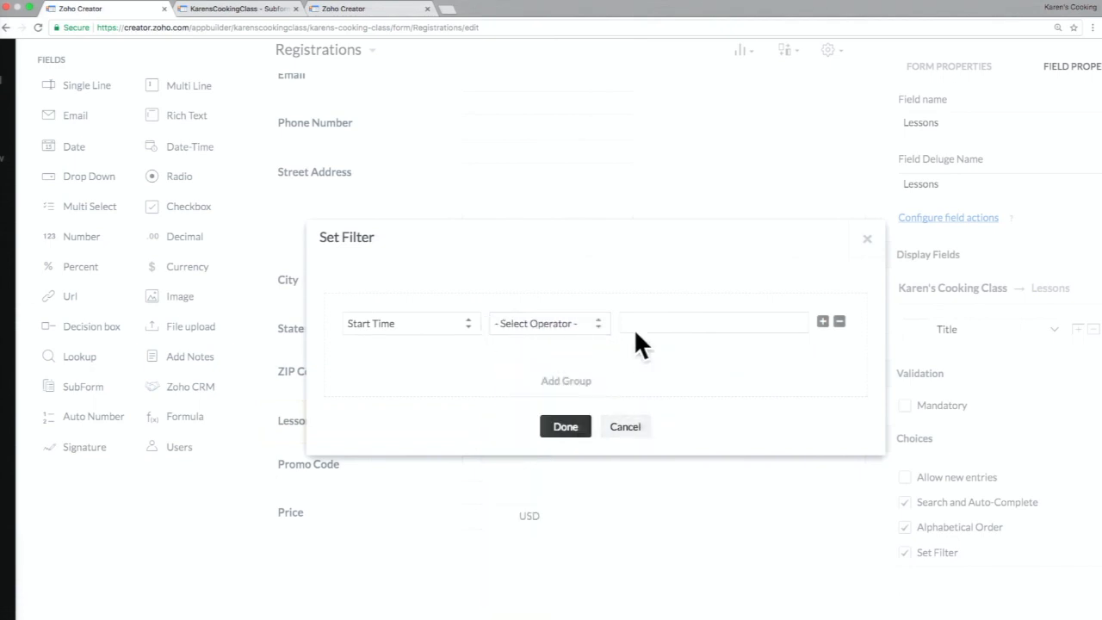
pyautogui.scroll(5, 632, 316)
pyautogui.scroll(2, 631, 317)
pyautogui.scroll(-4, 631, 317)
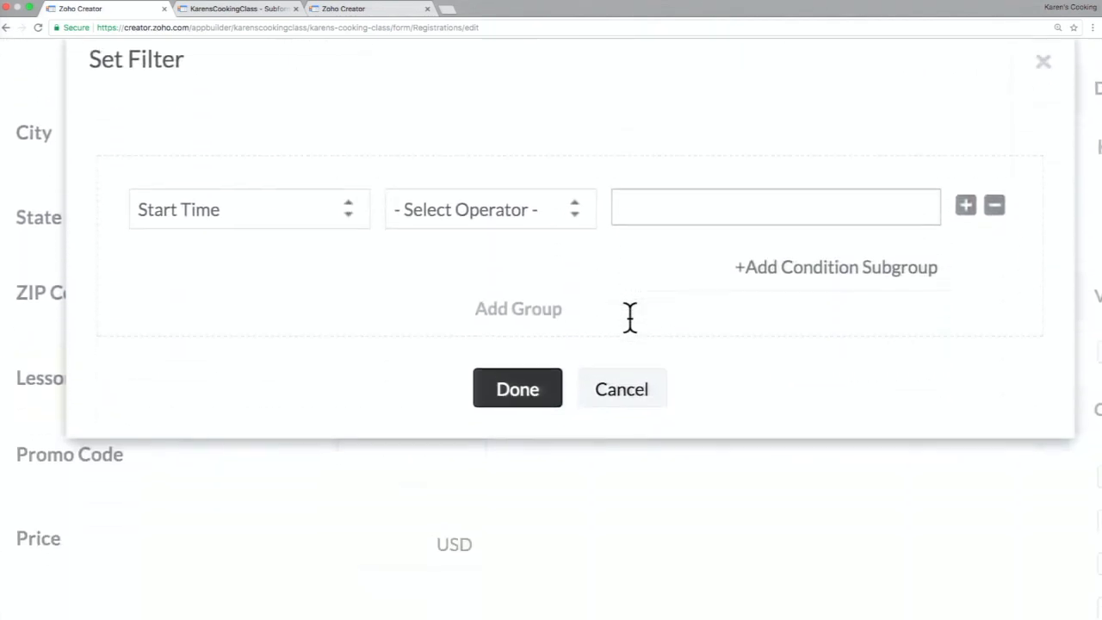
# - Set the Start Time condition's operator to Last n days with a value of 2
pyautogui.click(542, 158)
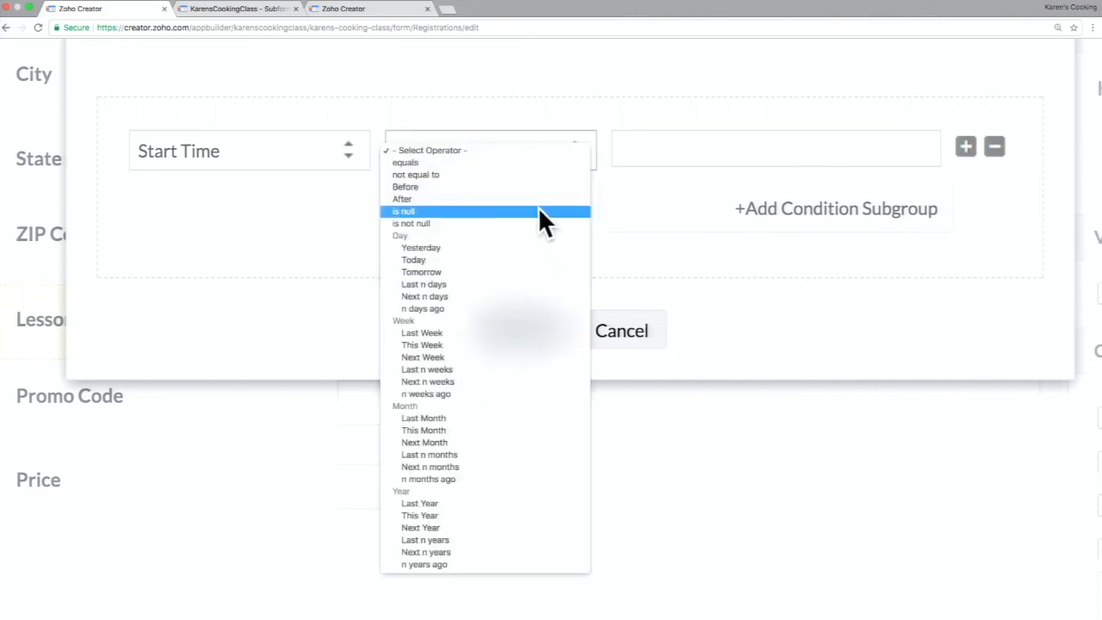
pyautogui.press('Up')
pyautogui.press('Up')
pyautogui.press('Down')
pyautogui.press('Down')
pyautogui.press('Down')
pyautogui.press('Down')
pyautogui.press('Down')
pyautogui.press('Down')
pyautogui.press('Down')
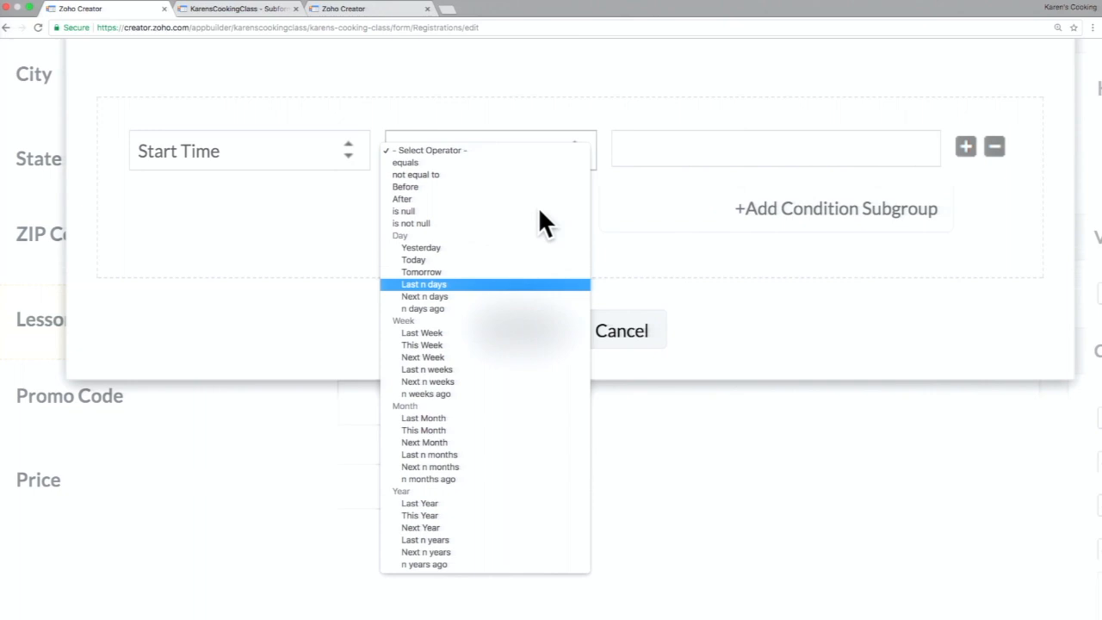
pyautogui.click(465, 283)
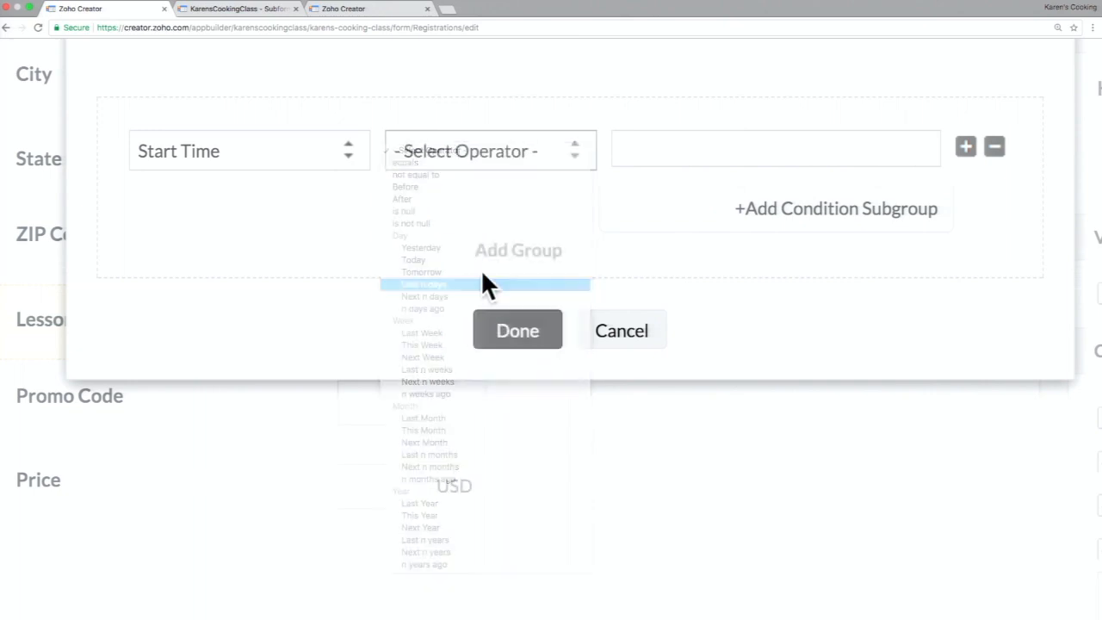
pyautogui.write('2')
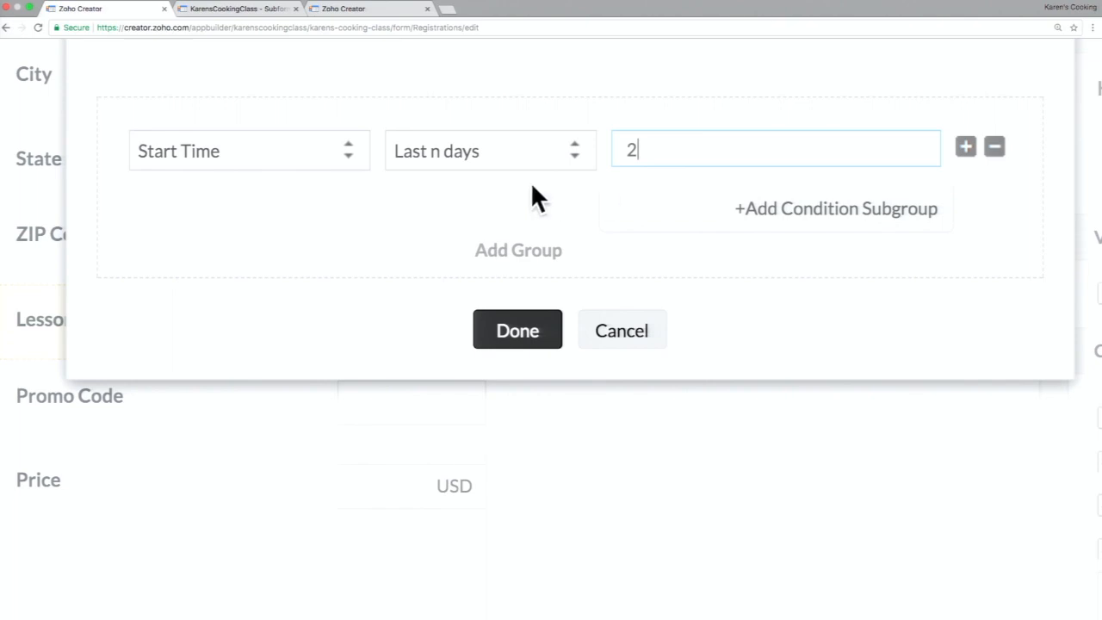
# - Review the date operators available for the Start Time condition in the Lessons lookup filter
pyautogui.click(504, 162)
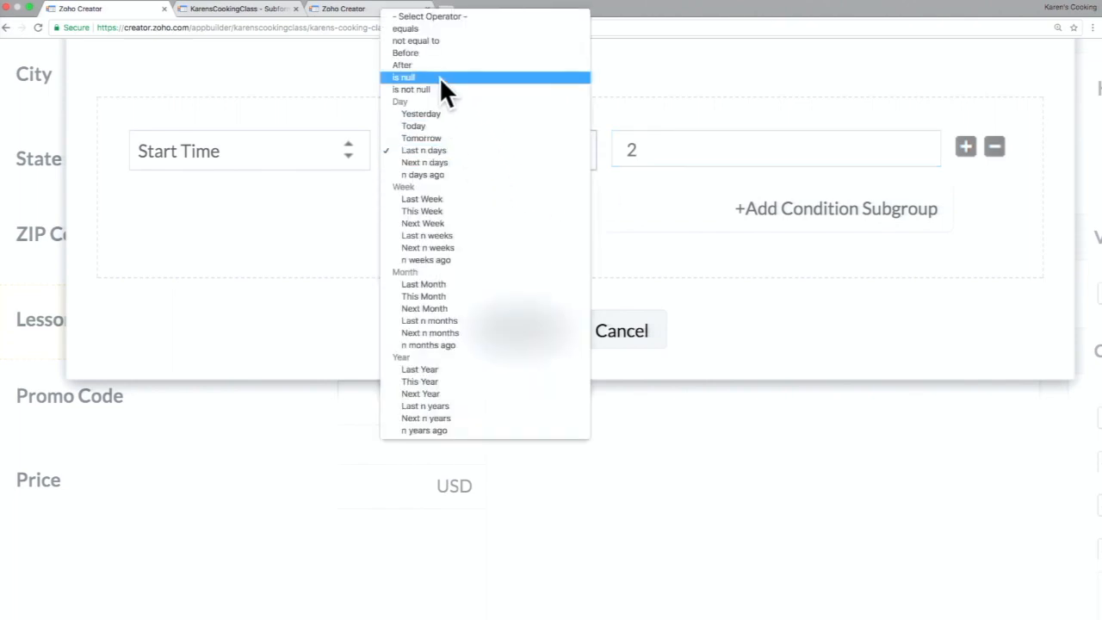
pyautogui.click(431, 162)
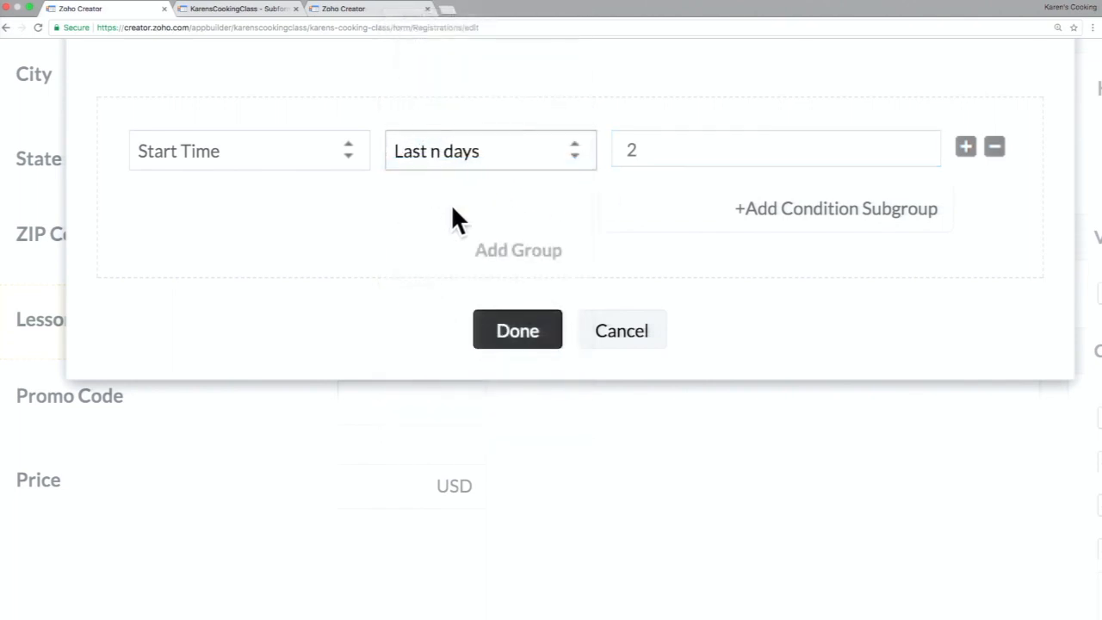
pyautogui.write('33')
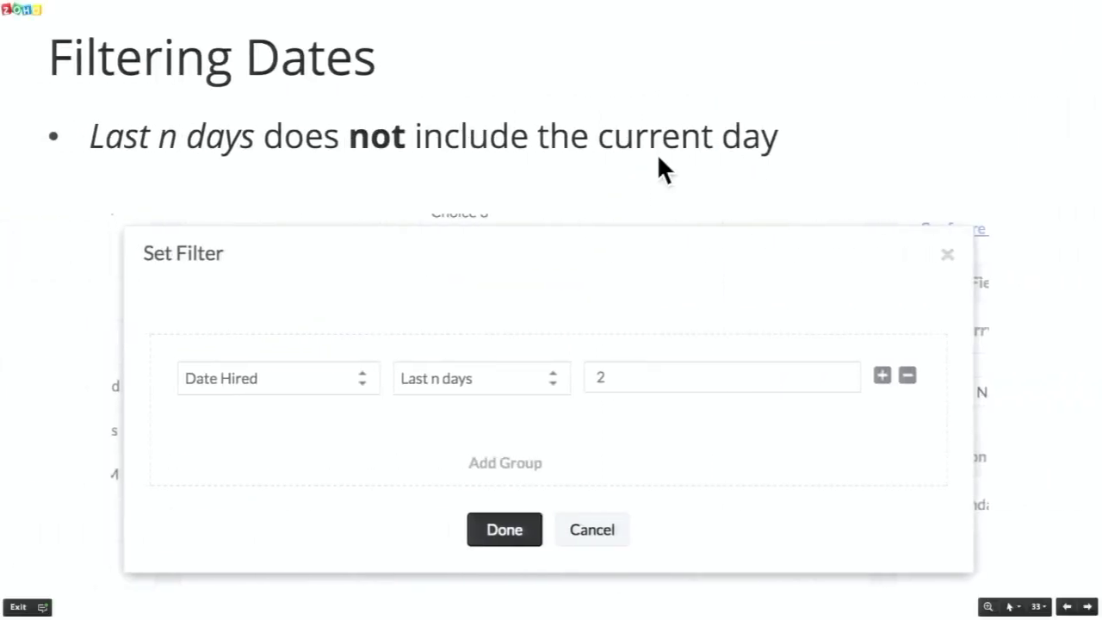
pyautogui.click(657, 157)
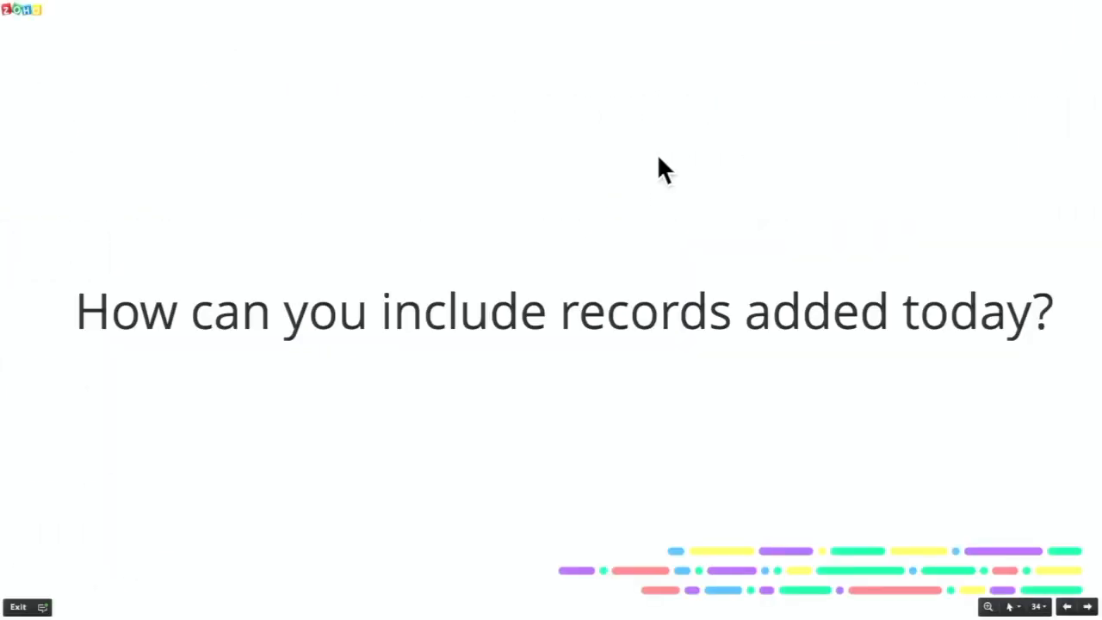
pyautogui.press('Left')
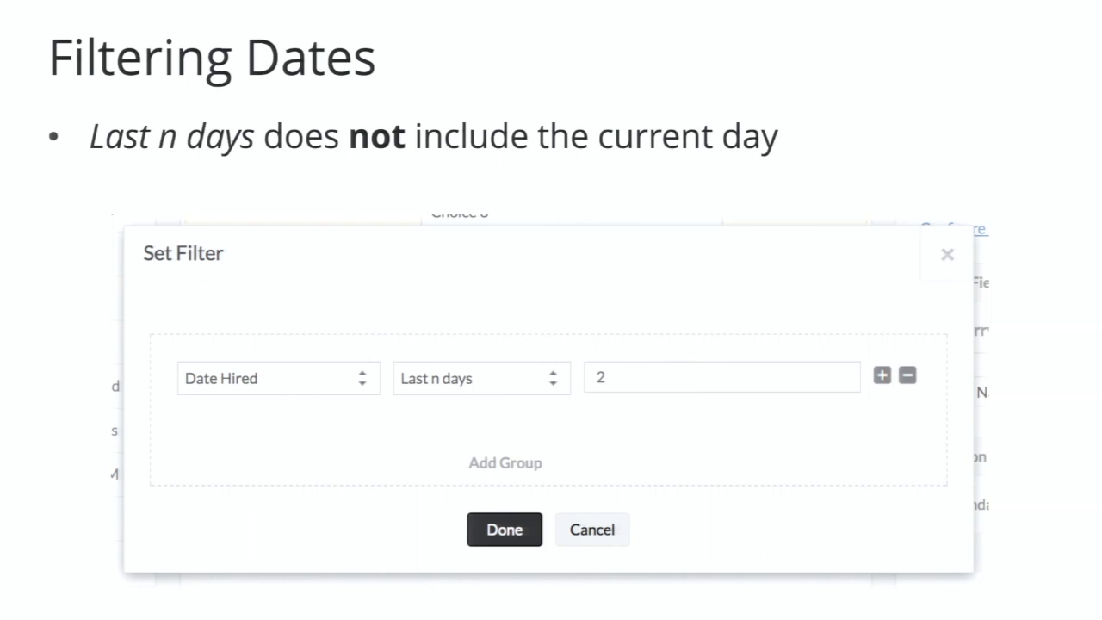
pyautogui.press('Right')
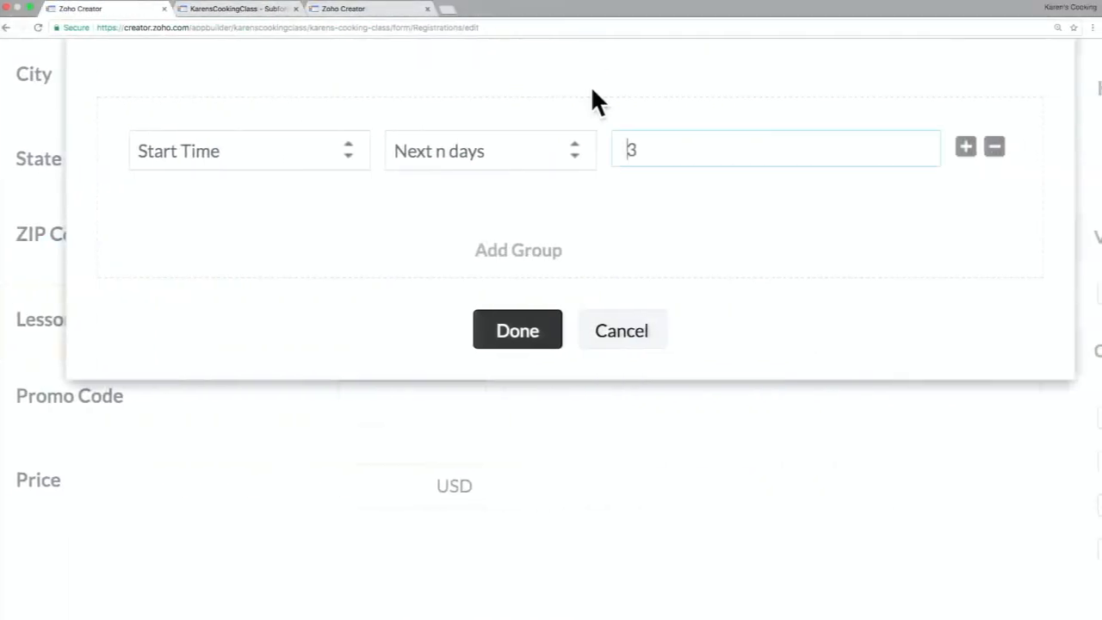
# - Cancel the filter changes on the Lessons lookup field
pyautogui.click(647, 336)
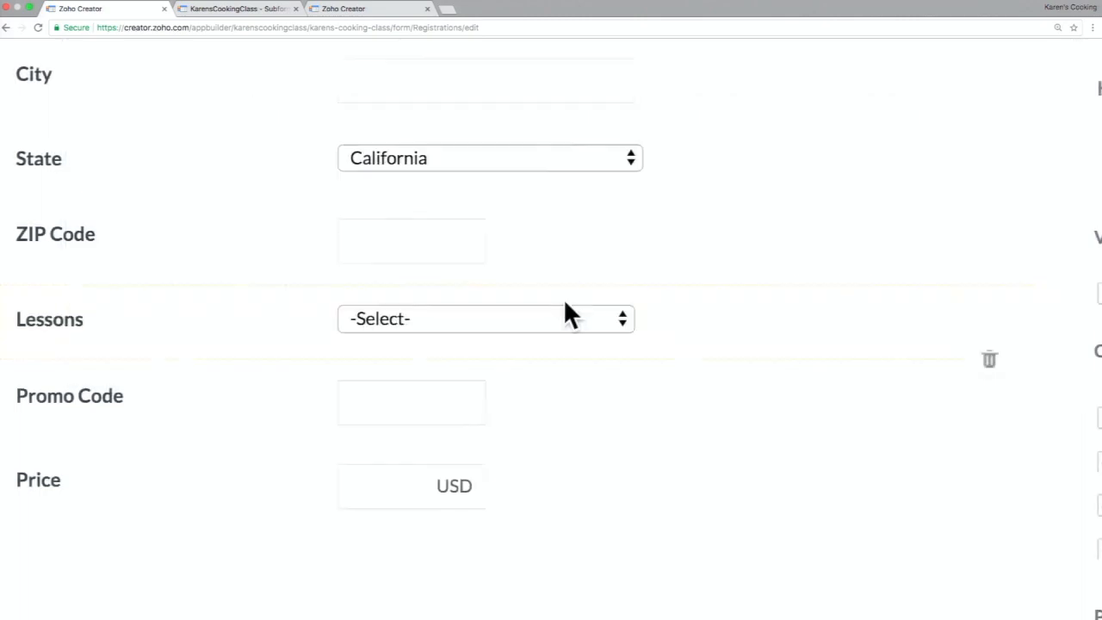
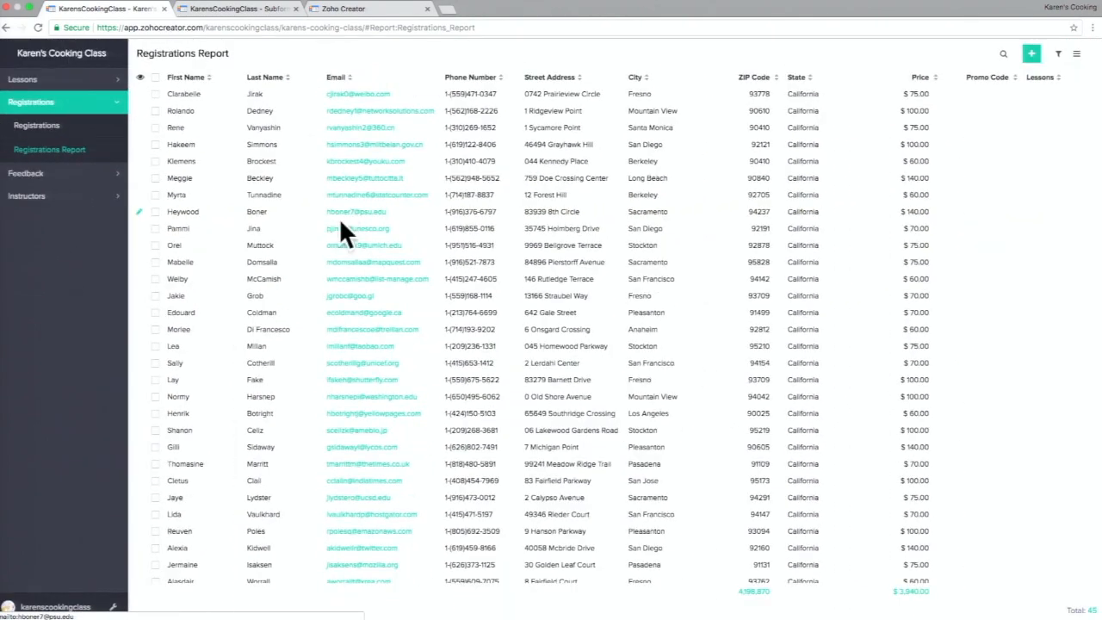
# - Open the Registrations Report for editing in the application builder and show its column properties
pyautogui.click(113, 607)
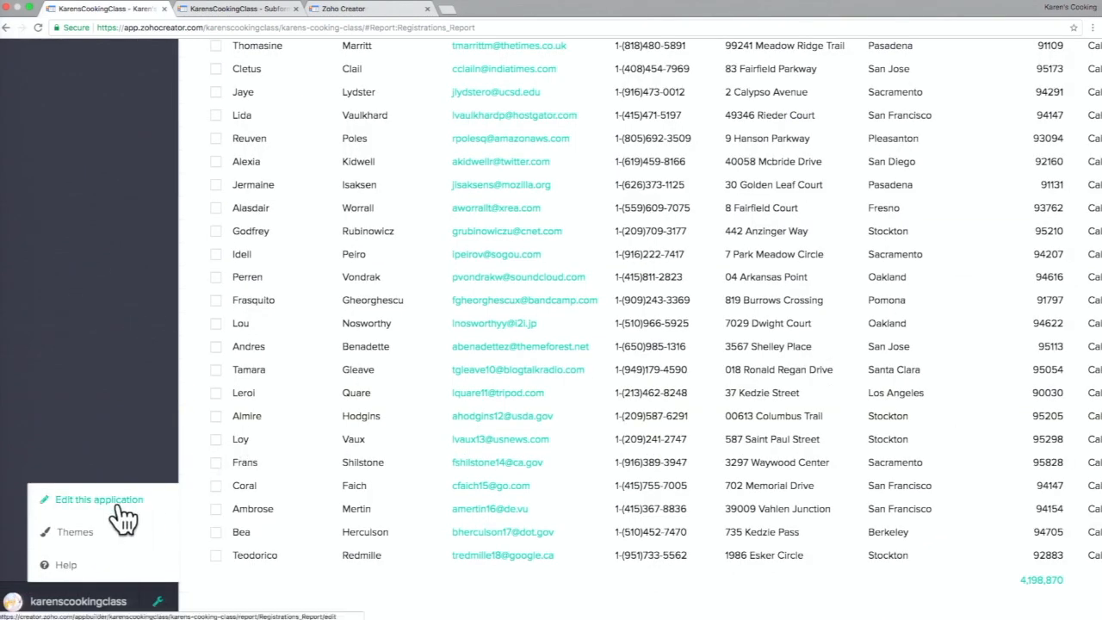
pyautogui.click(117, 504)
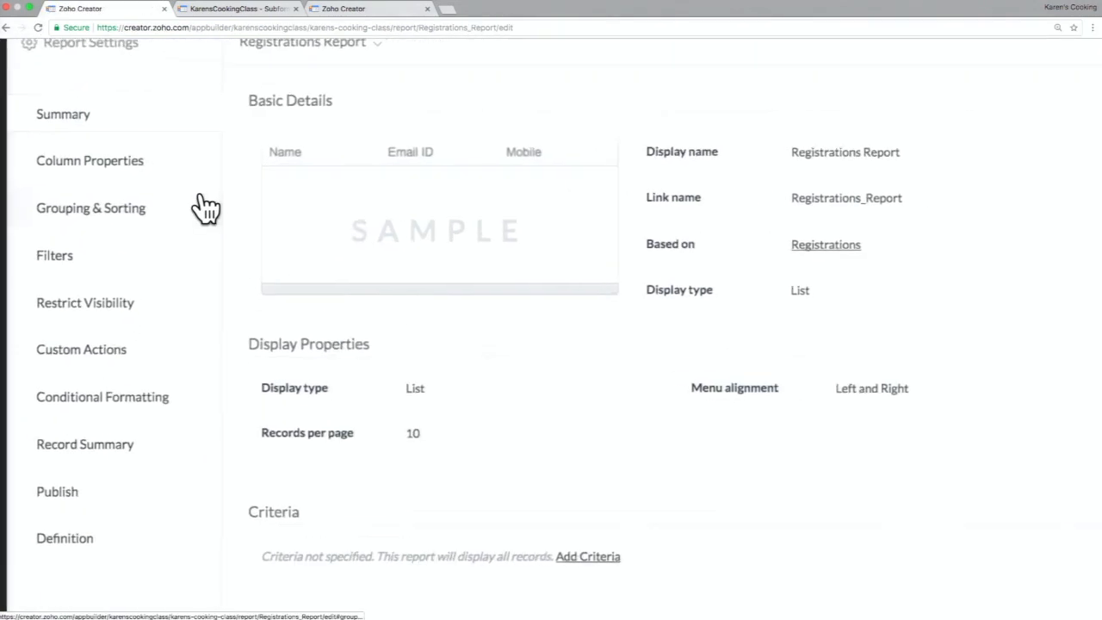
pyautogui.scroll(-1, 206, 209)
pyautogui.scroll(3, 206, 209)
pyautogui.hscroll(-2, 206, 209)
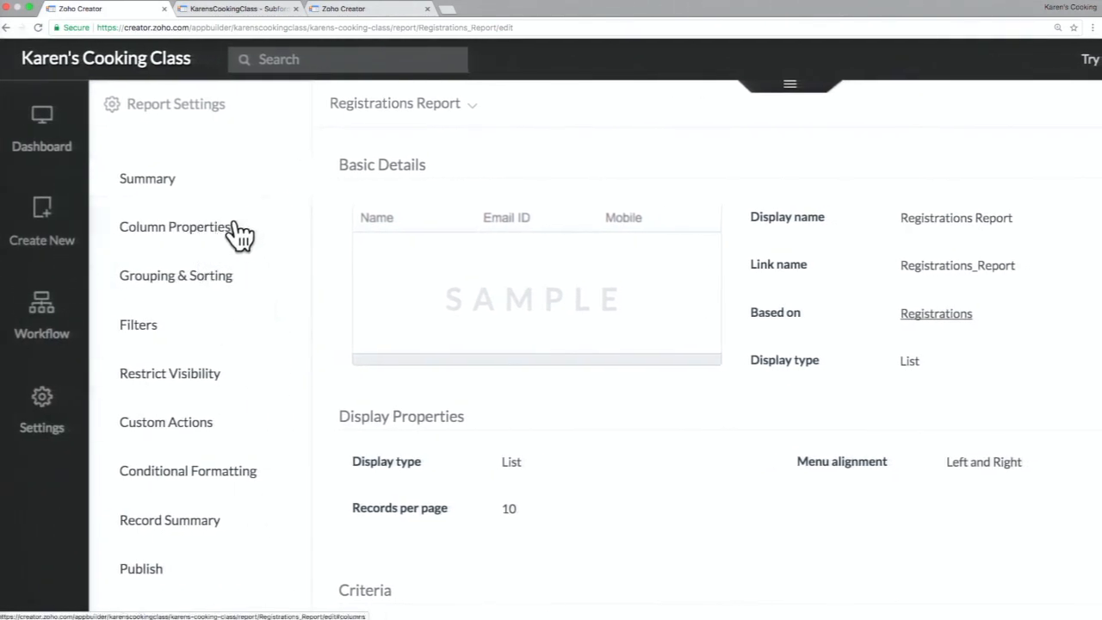
pyautogui.click(239, 231)
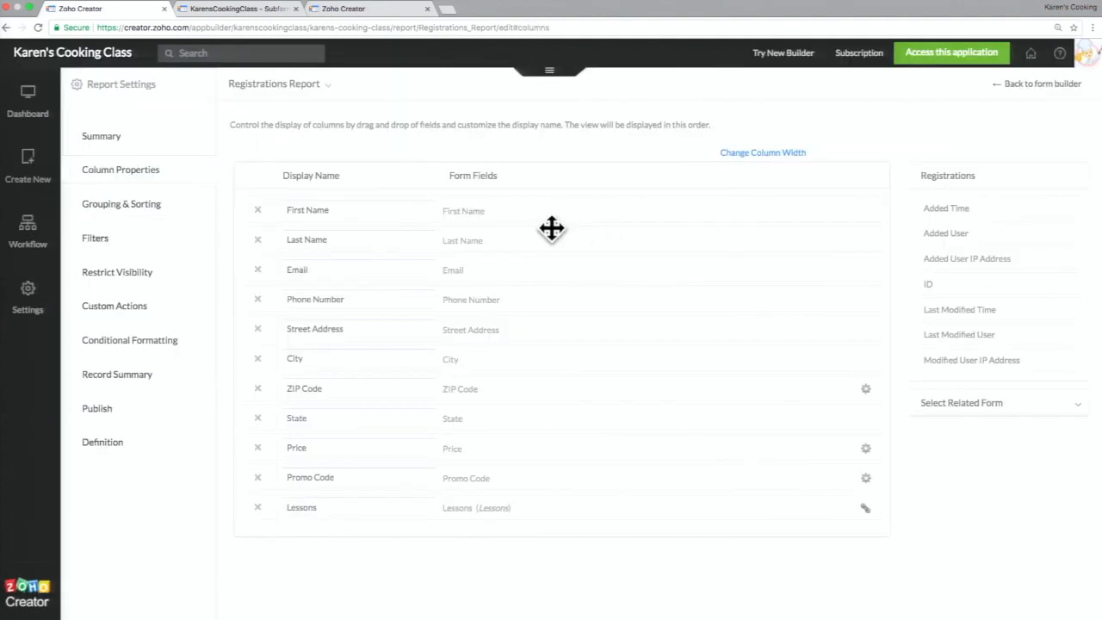
# - Select Lessons as the related form to view its fields, and clear the related form selection
pyautogui.scroll(3, 552, 229)
pyautogui.scroll(-1, 552, 229)
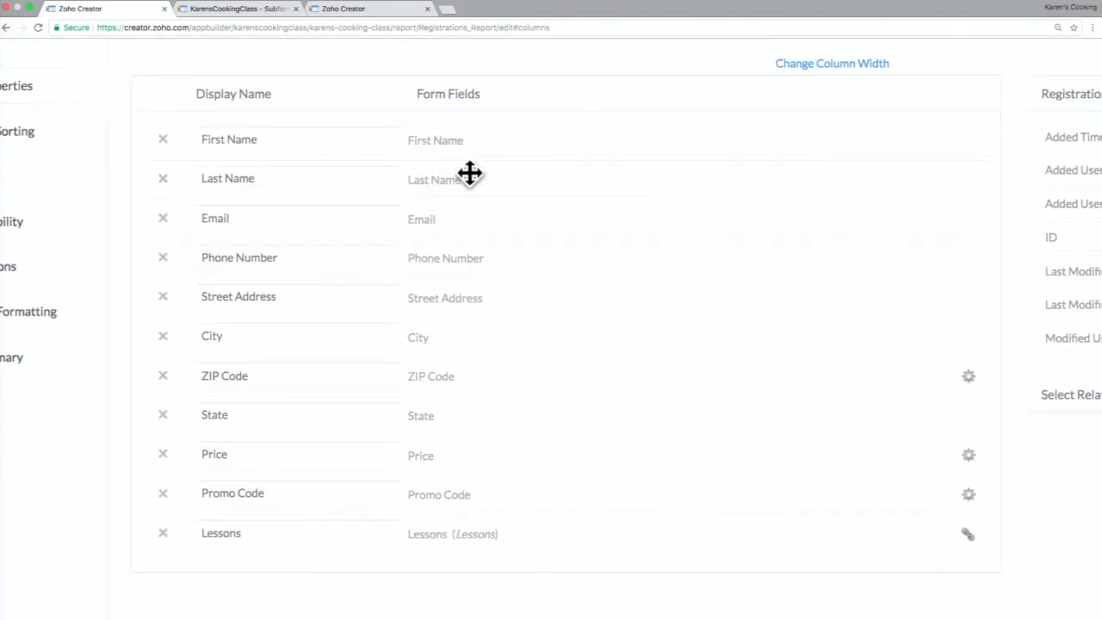
pyautogui.scroll(-3, 549, 225)
pyautogui.hscroll(2, 935, 390)
pyautogui.click(956, 392)
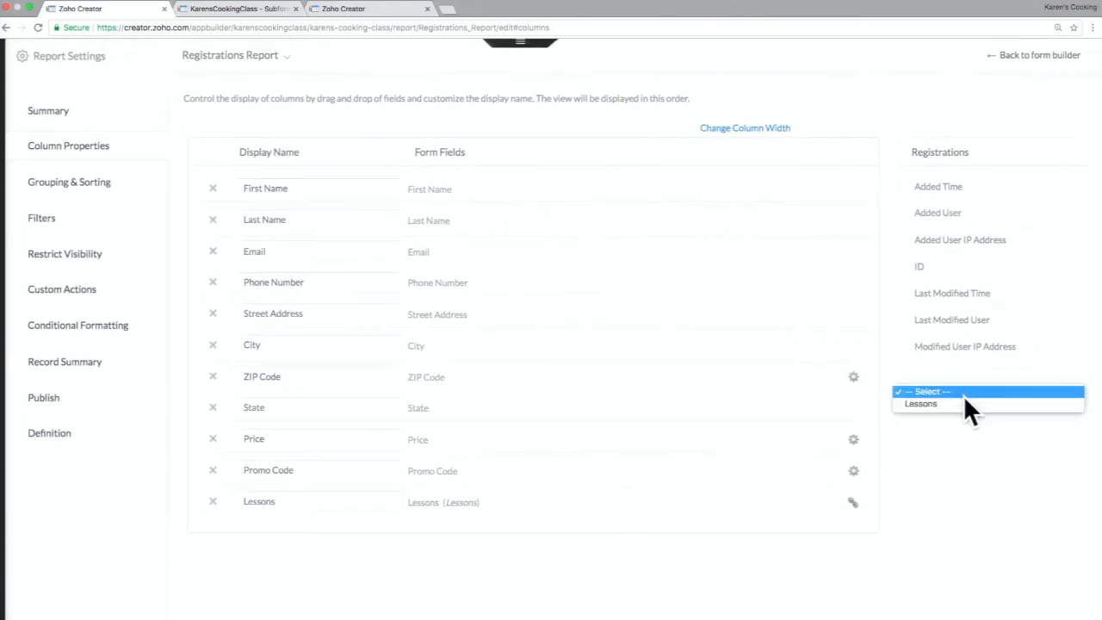
pyautogui.click(950, 403)
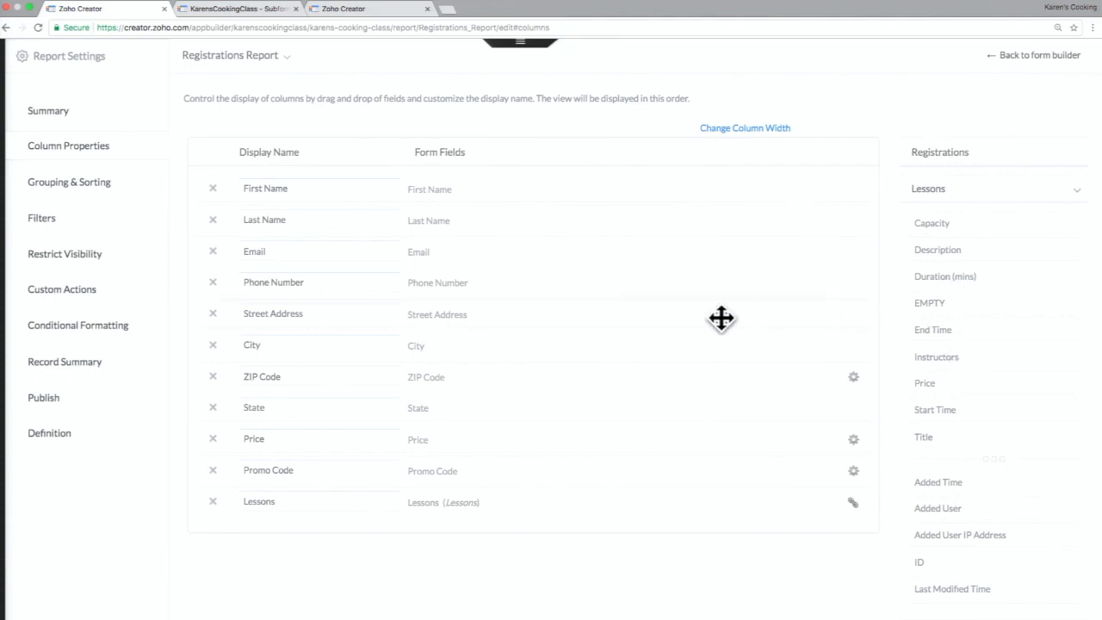
pyautogui.scroll(3, 722, 318)
pyautogui.scroll(-3, 722, 318)
pyautogui.scroll(-2, 722, 318)
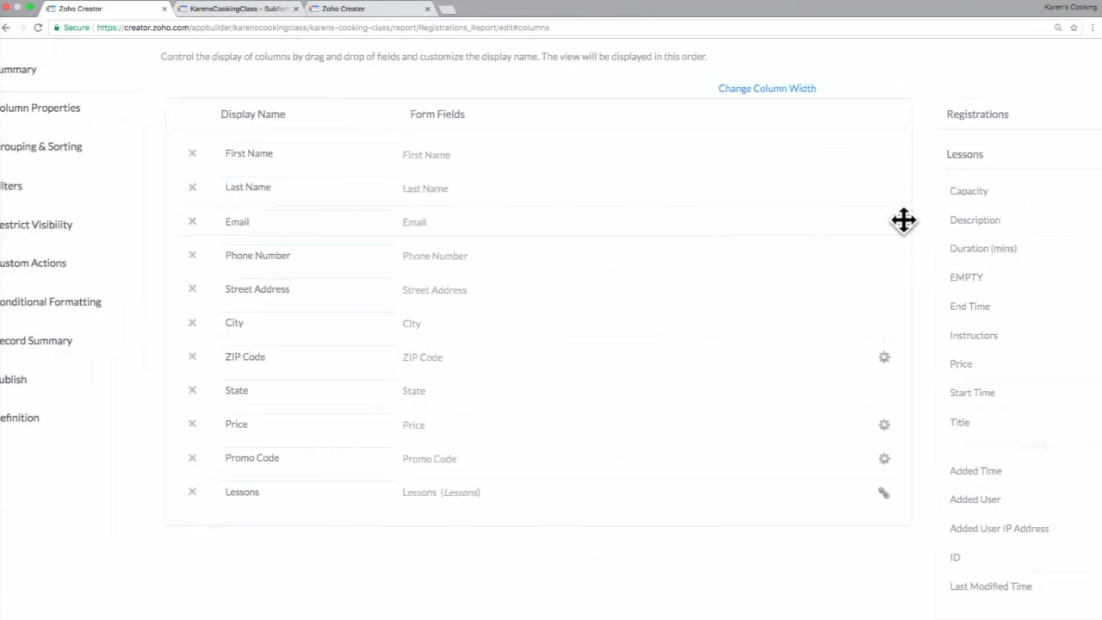
pyautogui.click(1002, 185)
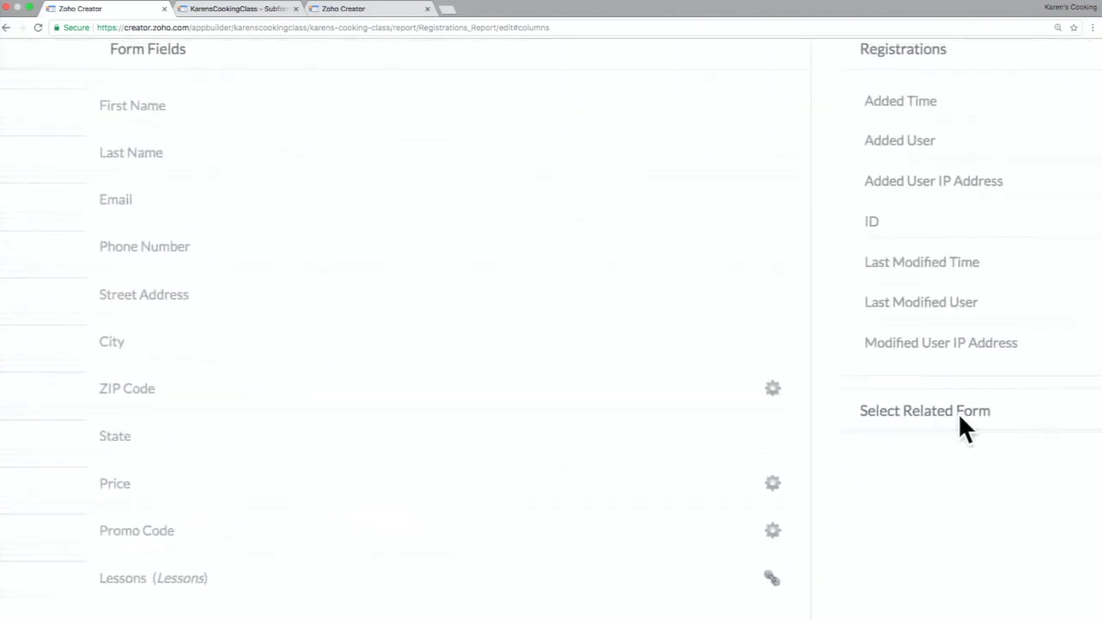
pyautogui.hscroll(1, 935, 412)
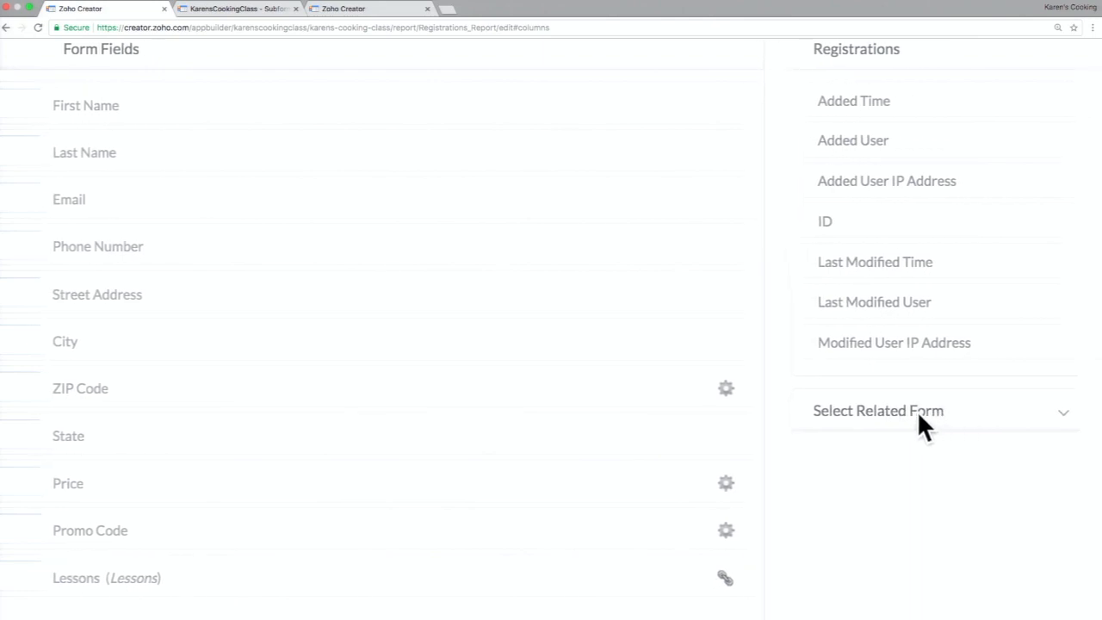
# - Select Lessons as the related form and add its Instructors field to the report columns between City and ZIP Code
pyautogui.click(938, 401)
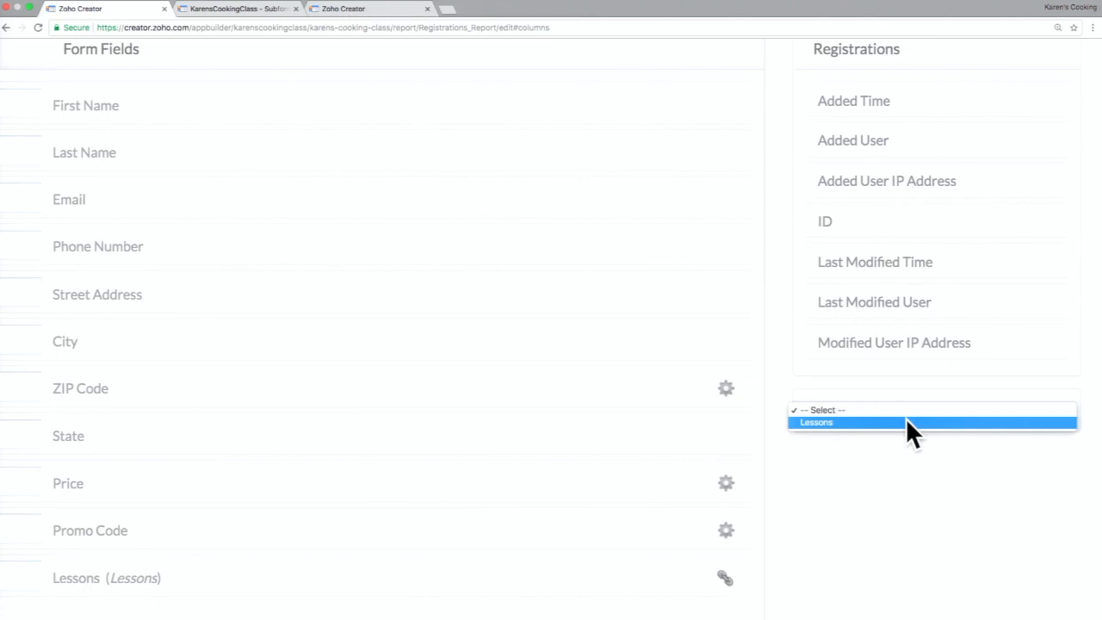
pyautogui.click(906, 422)
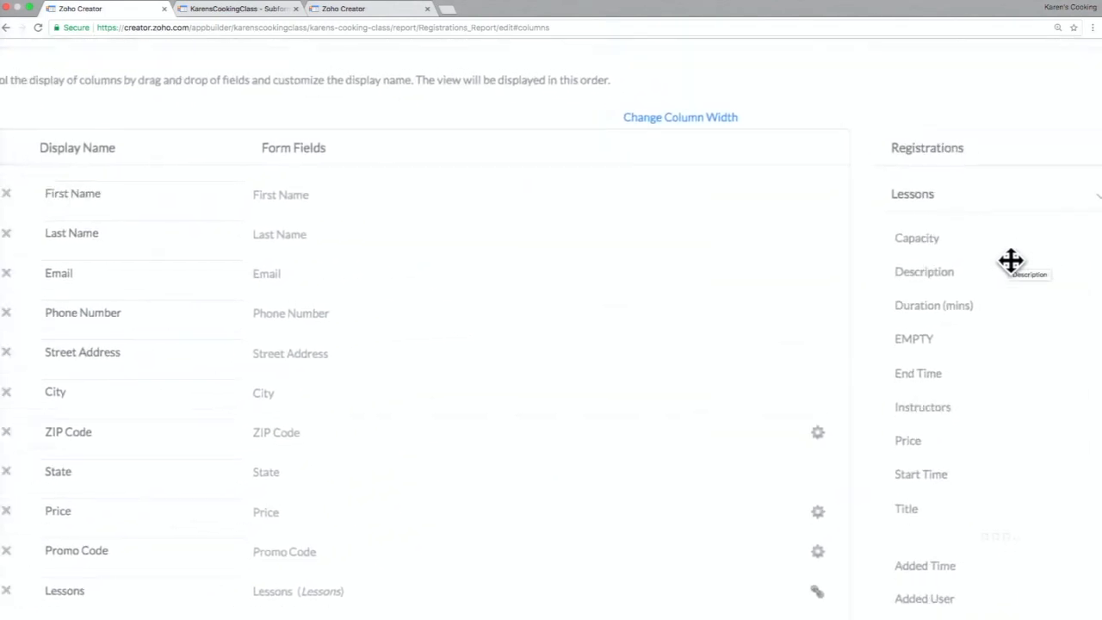
pyautogui.scroll(-1, 1011, 261)
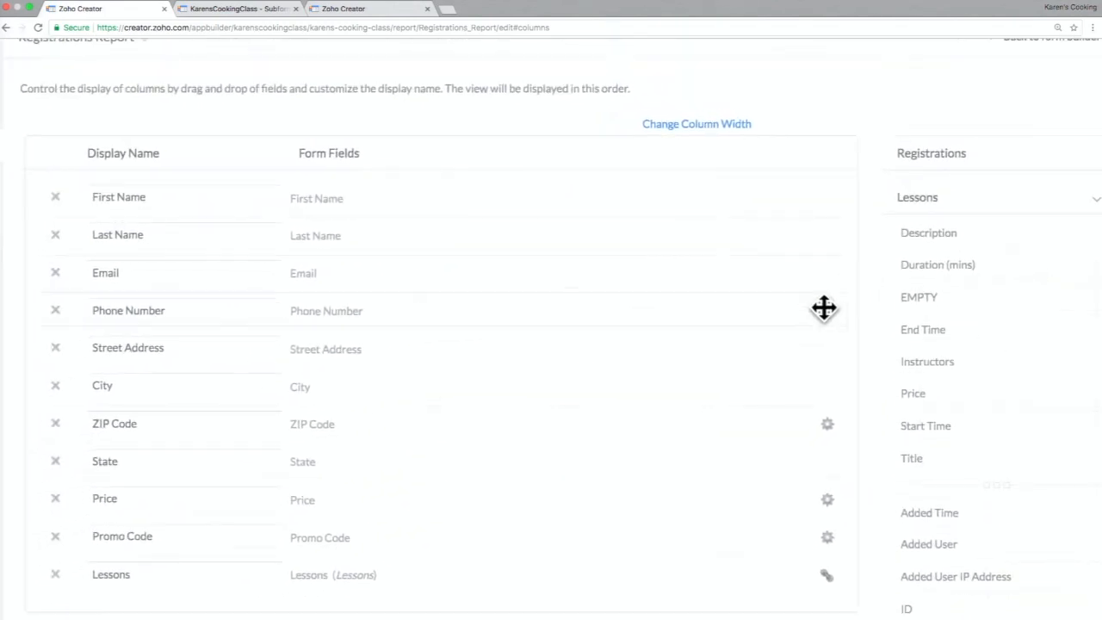
pyautogui.scroll(-2, 824, 308)
pyautogui.scroll(2, 1021, 292)
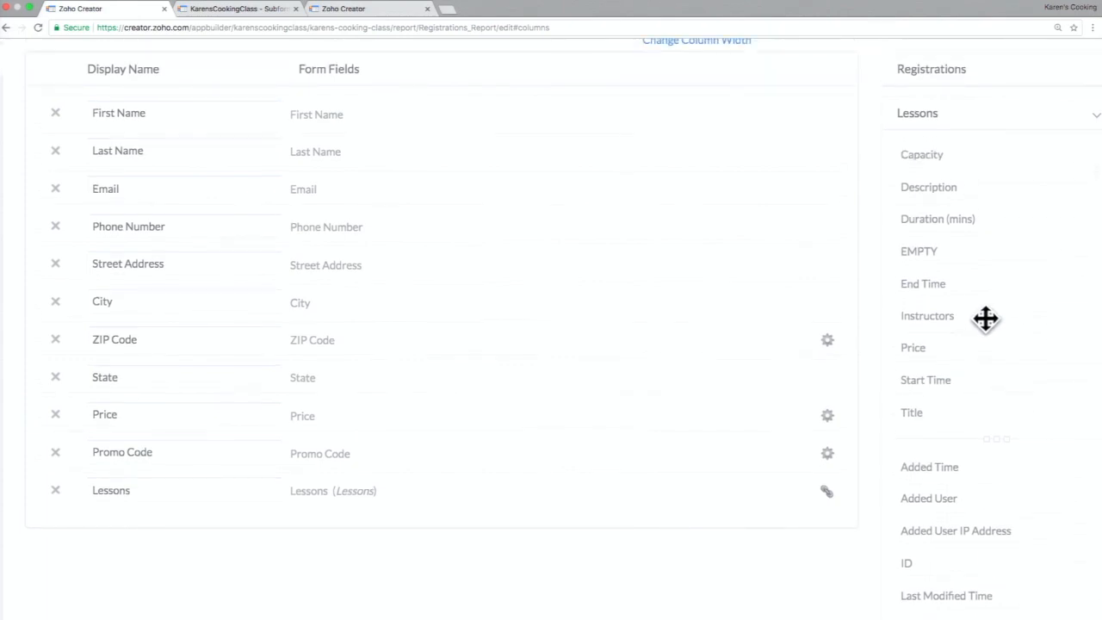
pyautogui.moveTo(986, 319); pyautogui.dragTo(322, 561)
pyautogui.moveTo(537, 418); pyautogui.dragTo(524, 488)
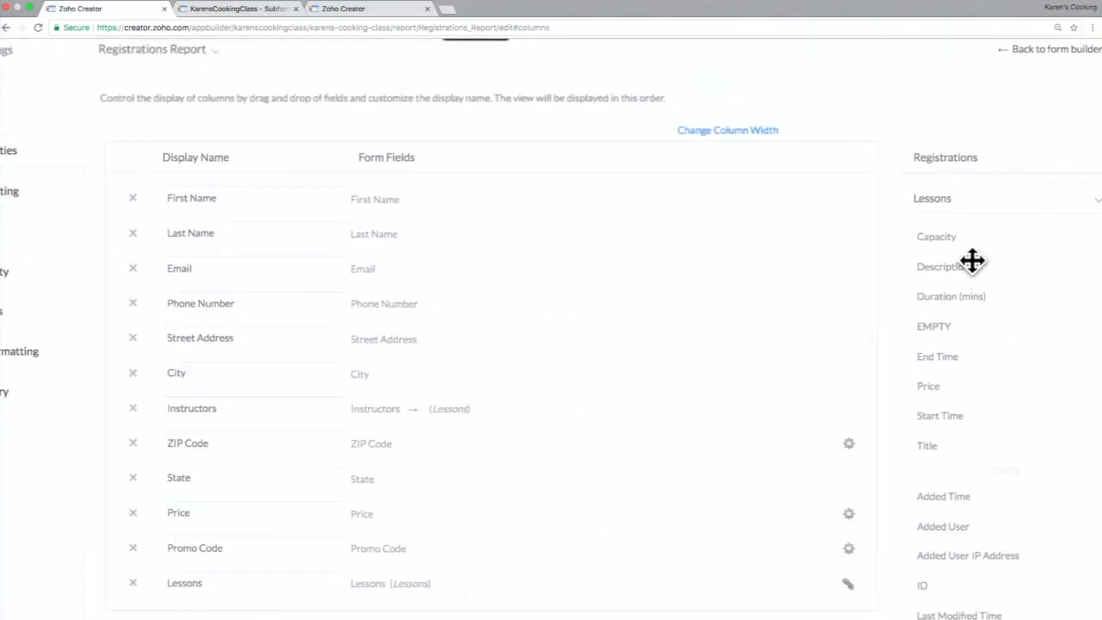
pyautogui.scroll(-1, 974, 347)
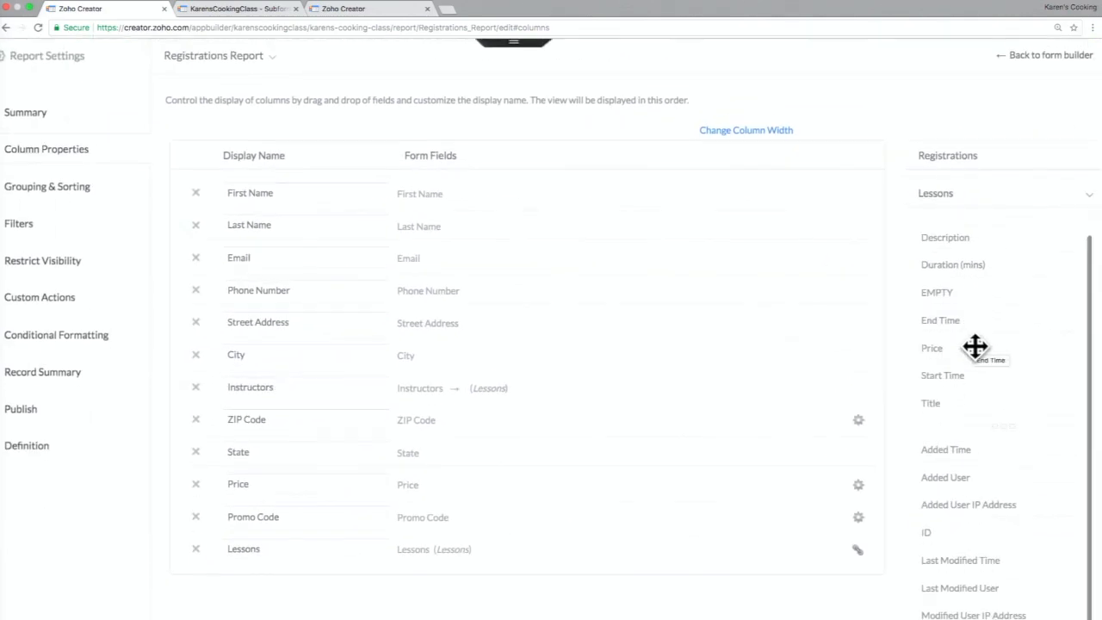
pyautogui.scroll(-1, 974, 347)
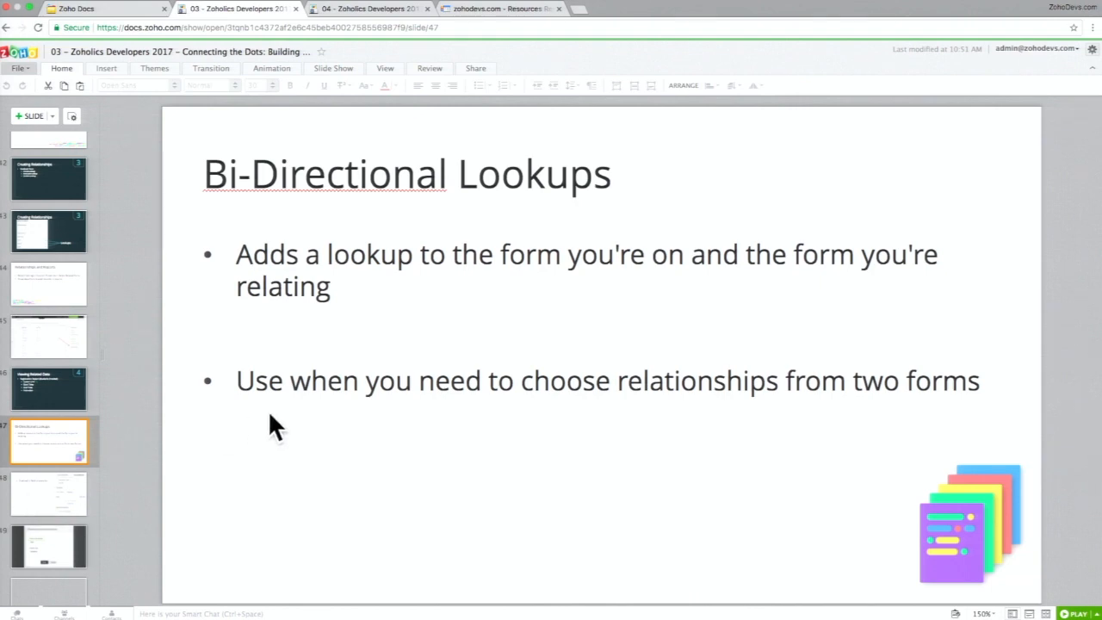
# - Switch to the Bi-Directional Lookup Example application and open its Projects form in live mode
pyautogui.hotkey('ctrl', 'Right')
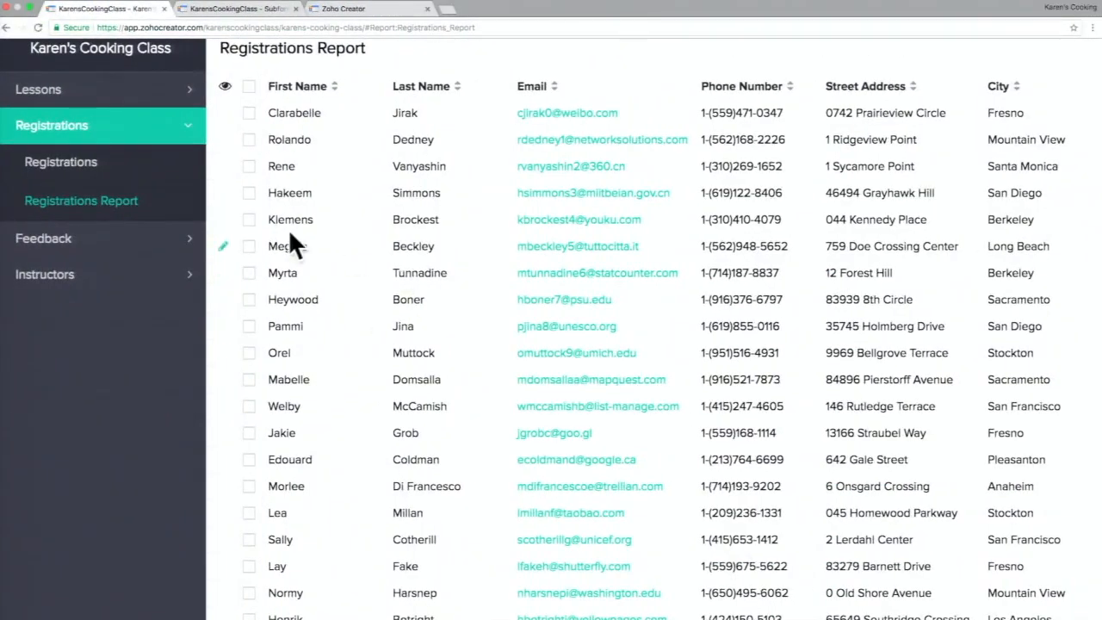
pyautogui.click(250, 14)
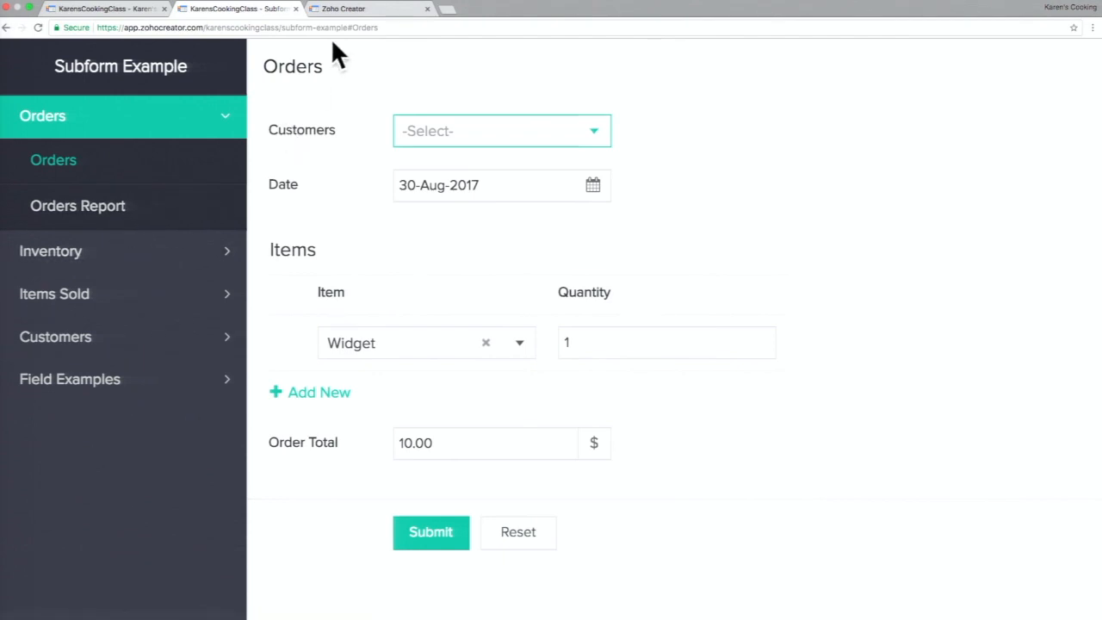
pyautogui.click(352, 27)
pyautogui.click(351, 10)
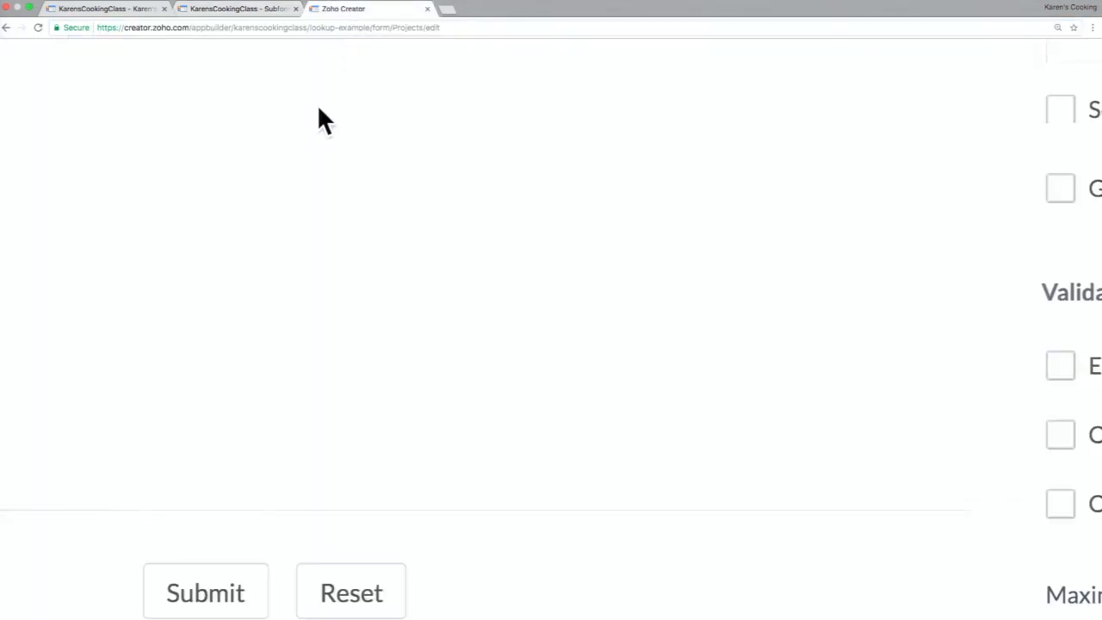
pyautogui.press('super+0')
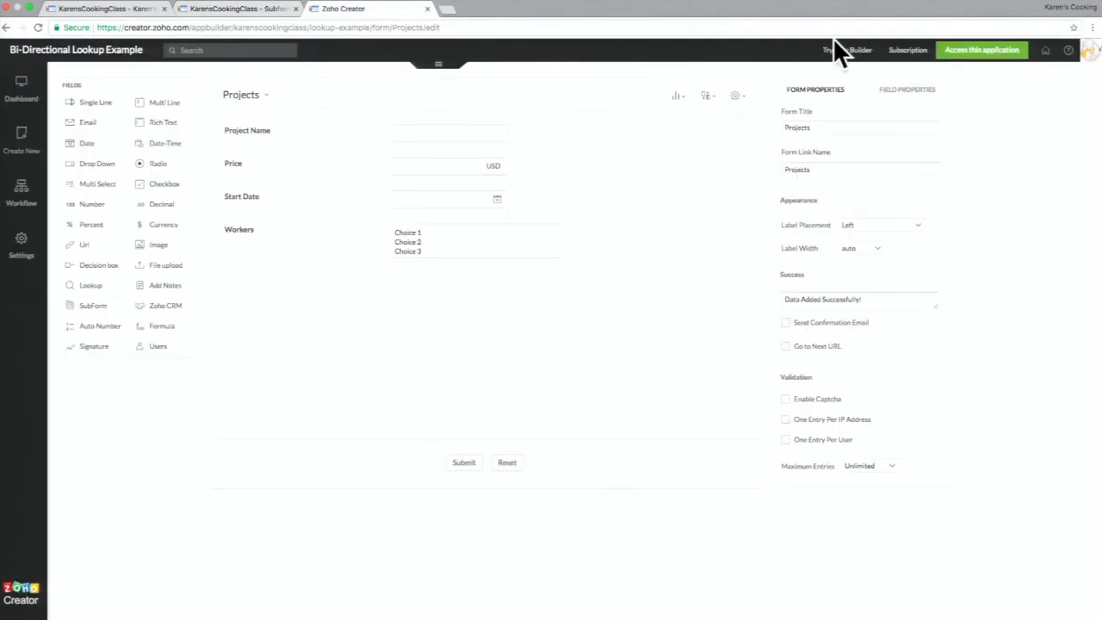
pyautogui.click(978, 54)
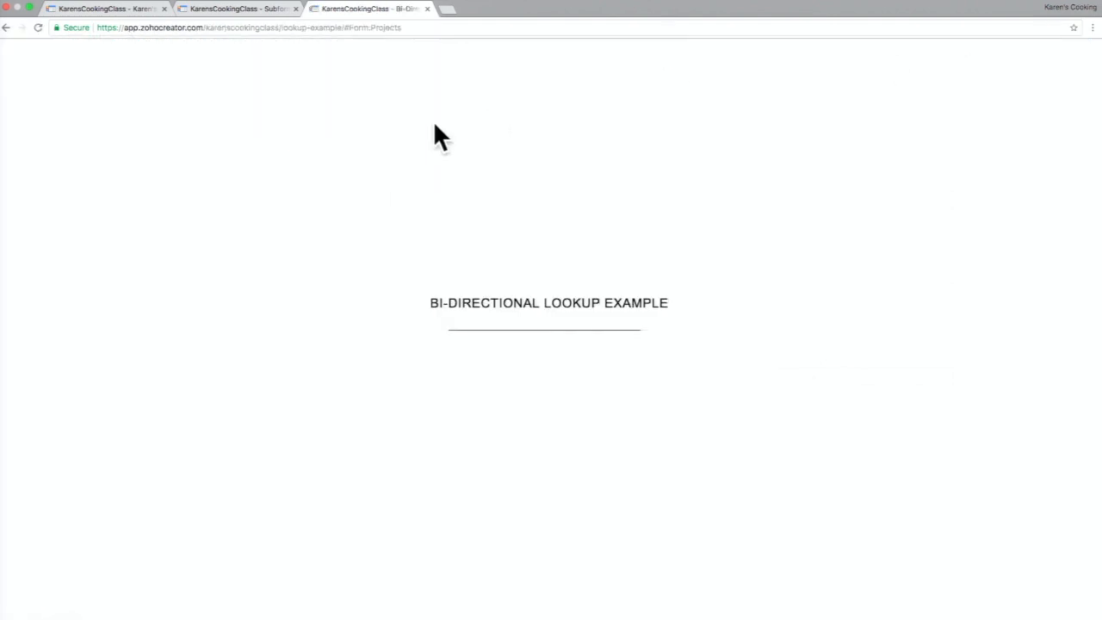
# - Examine the choices offered by the Workers lookup in the Projects form
pyautogui.scroll(5, 260, 117)
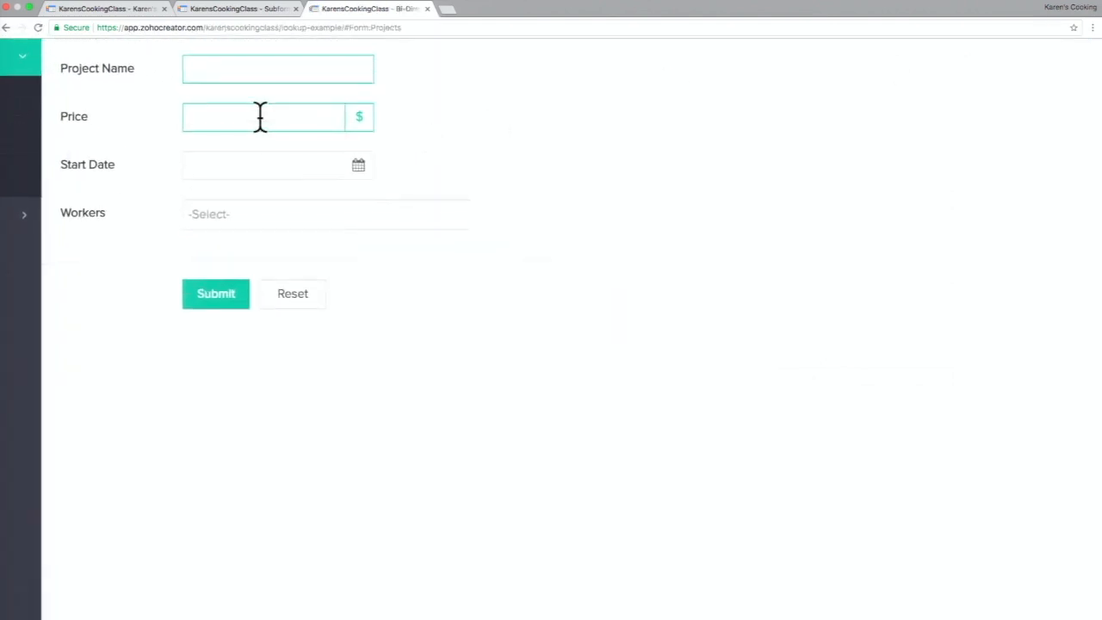
pyautogui.scroll(-5, 260, 117)
pyautogui.click(497, 254)
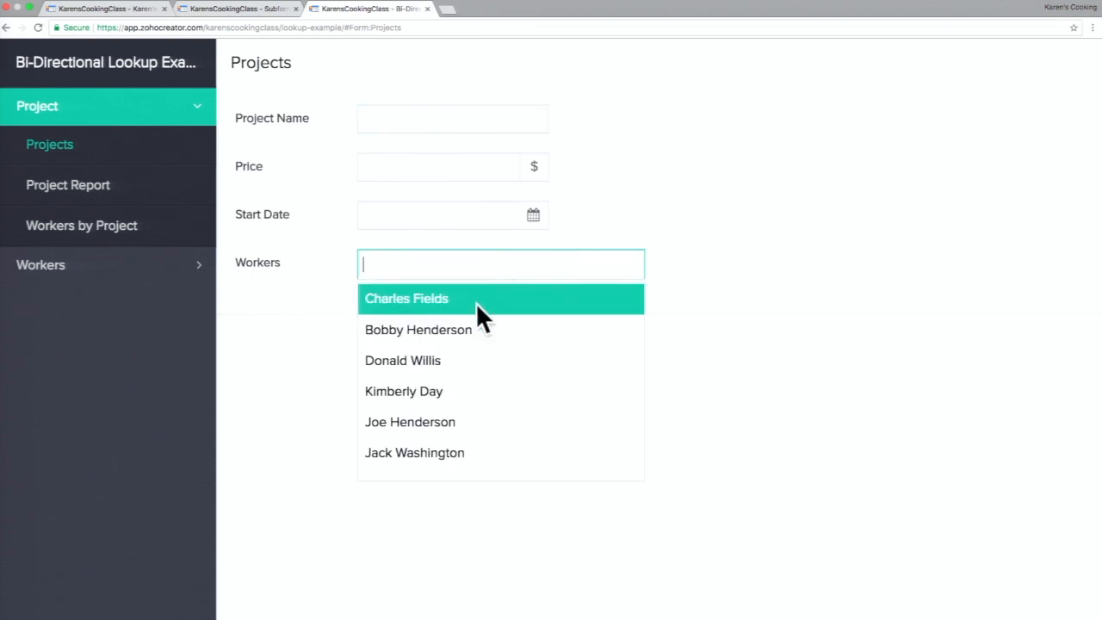
# - Open the Workers form and examine the choices offered by its Projects lookup
pyautogui.click(138, 267)
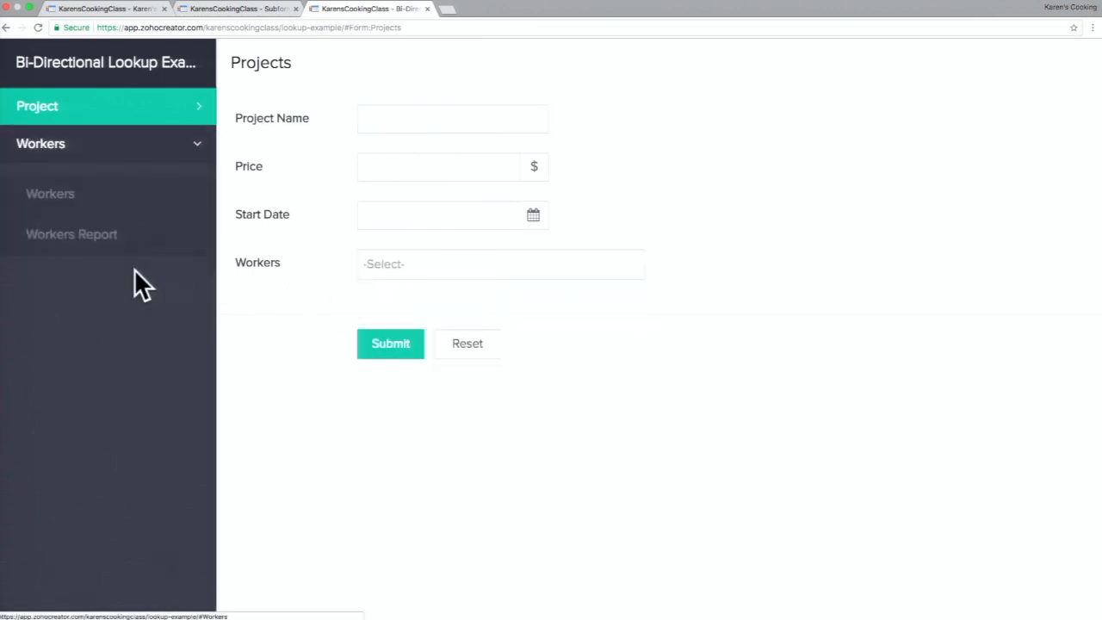
pyautogui.click(85, 193)
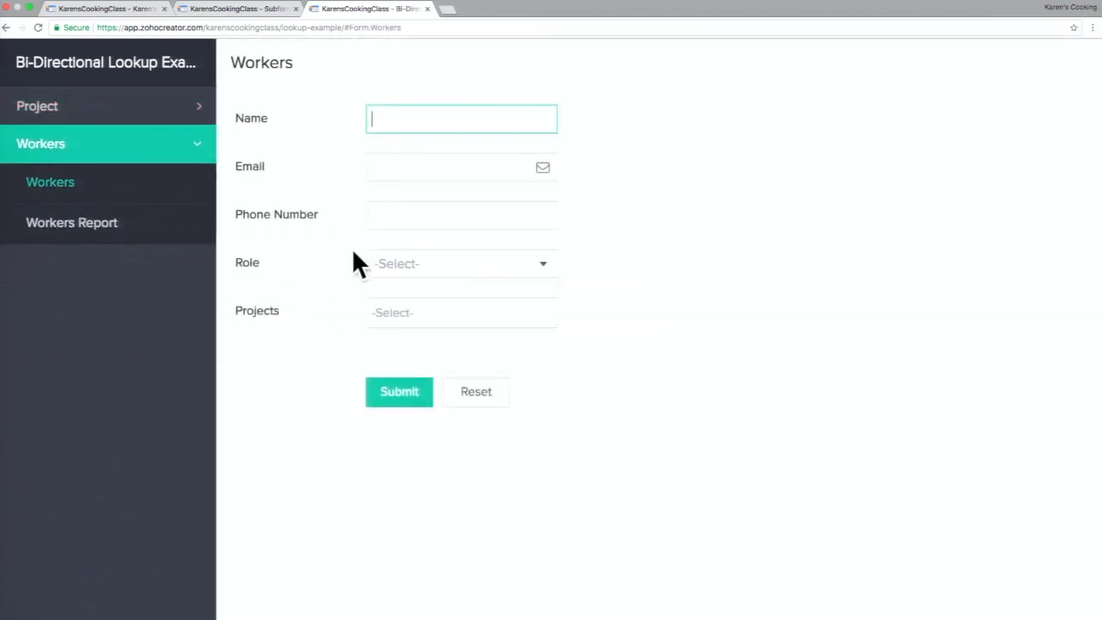
pyautogui.click(436, 317)
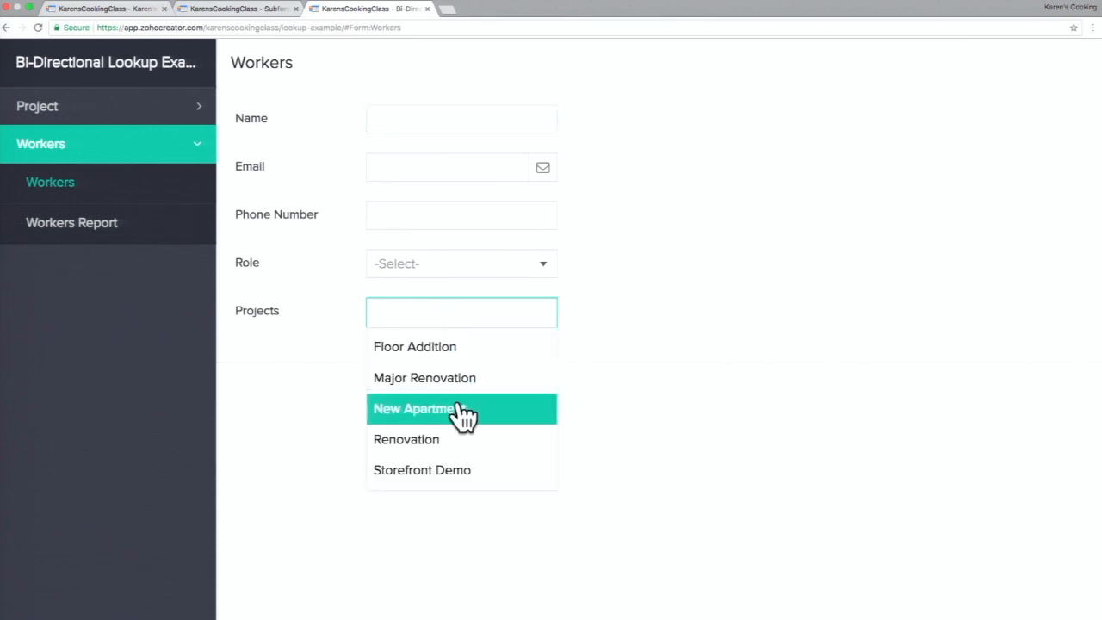
# - Close the Projects choices and open the Workers form for editing in the form builder
pyautogui.click(756, 298)
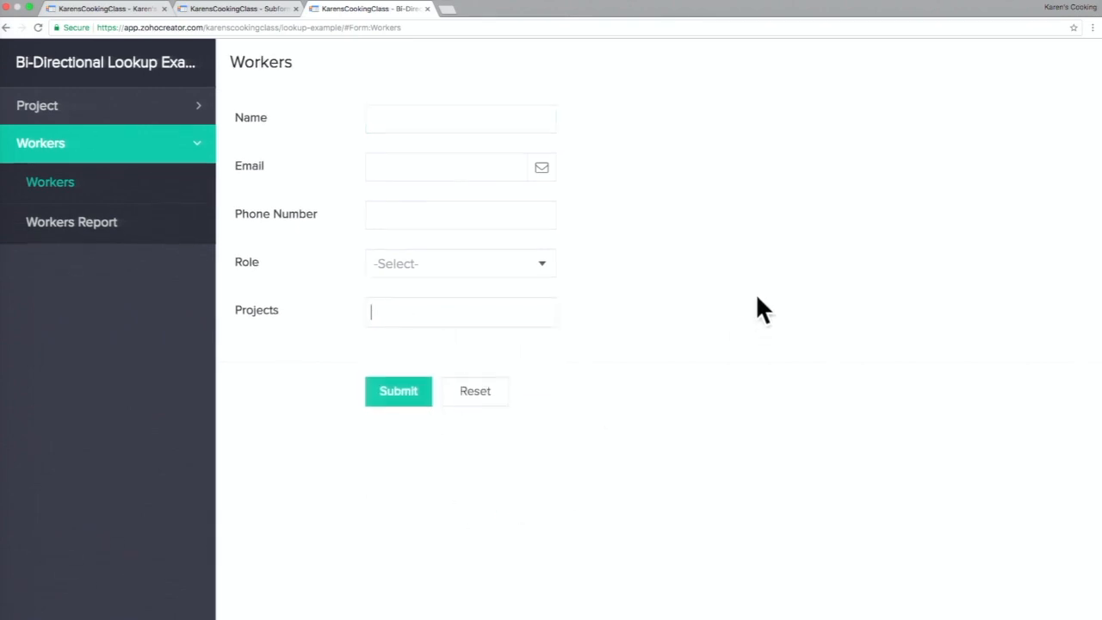
pyautogui.scroll(-5, 757, 296)
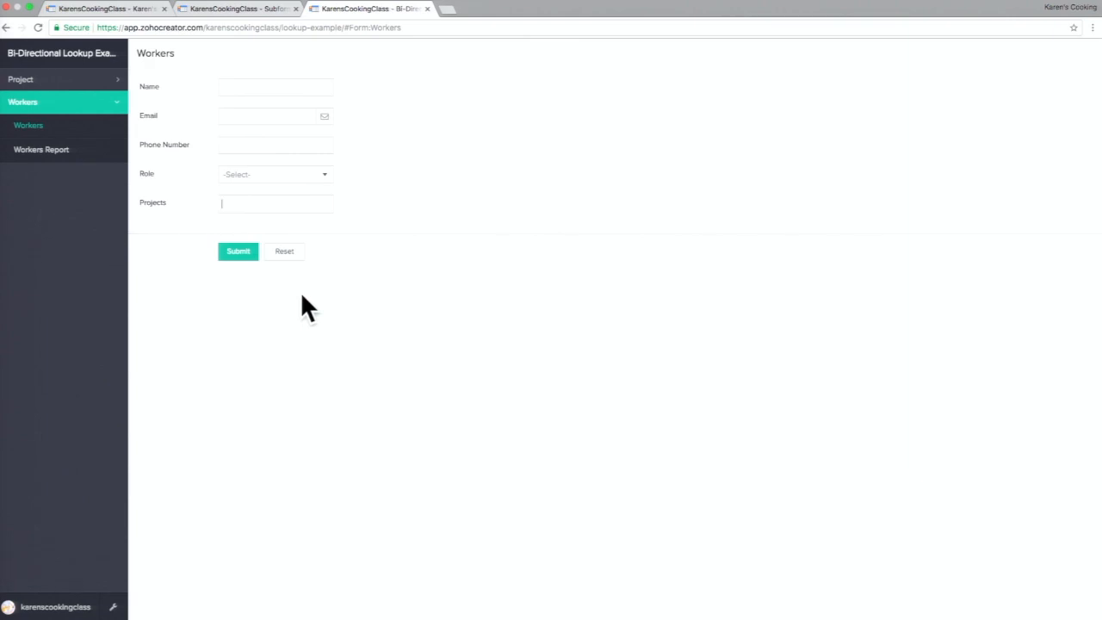
pyautogui.click(113, 607)
pyautogui.click(108, 532)
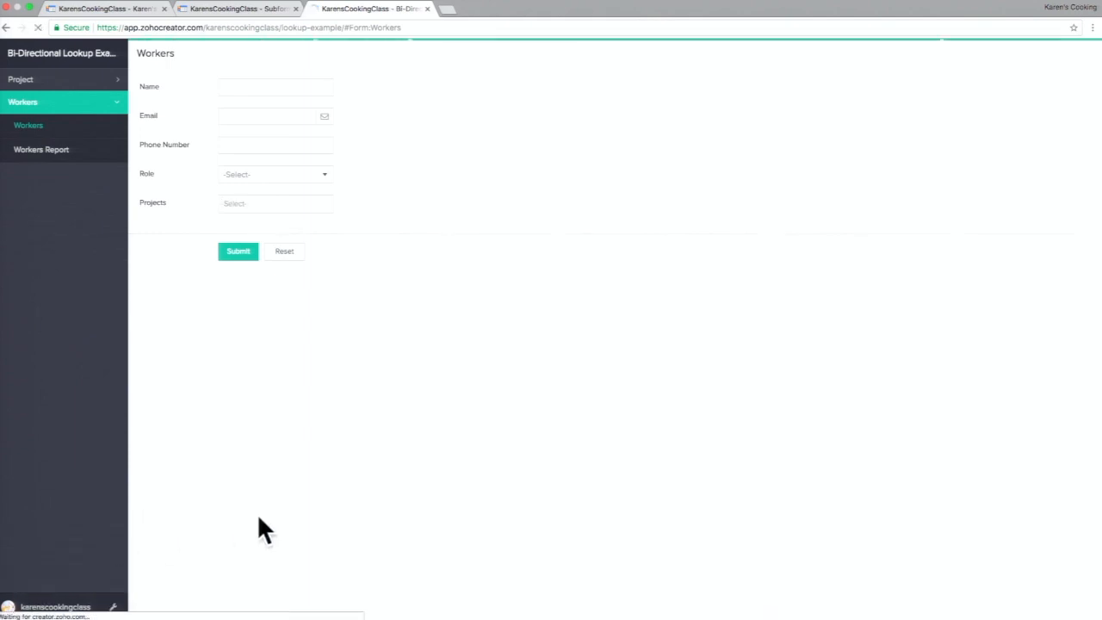
pyautogui.click(495, 243)
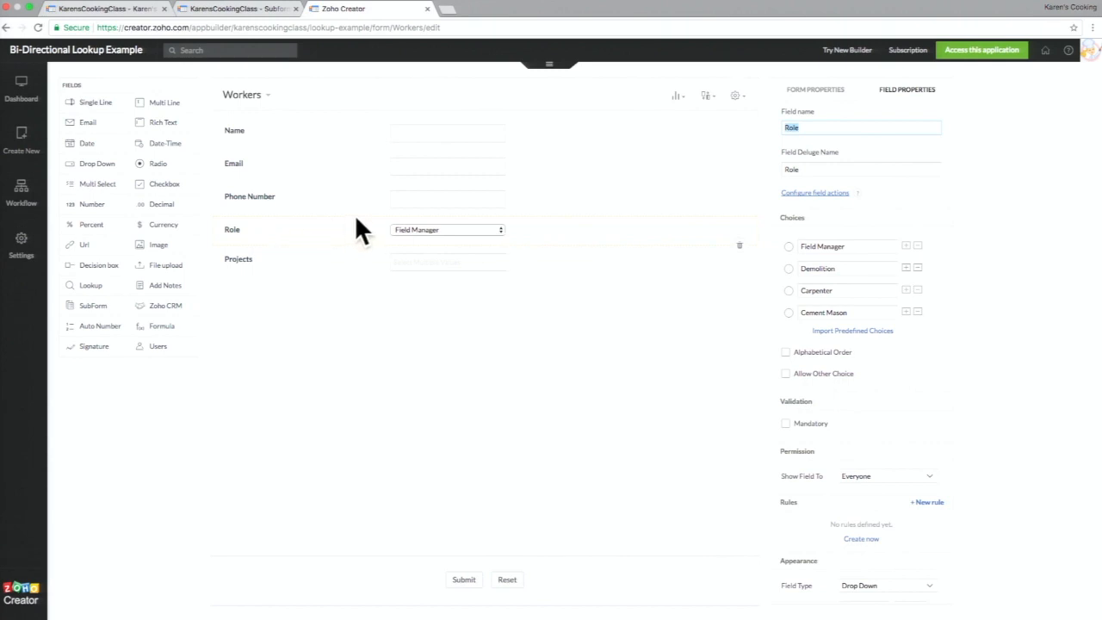
# - Add a dropdown lookup field below the Workers form's fields, relating to the Project Name field of the Projects form
pyautogui.moveTo(111, 292); pyautogui.dragTo(339, 337)
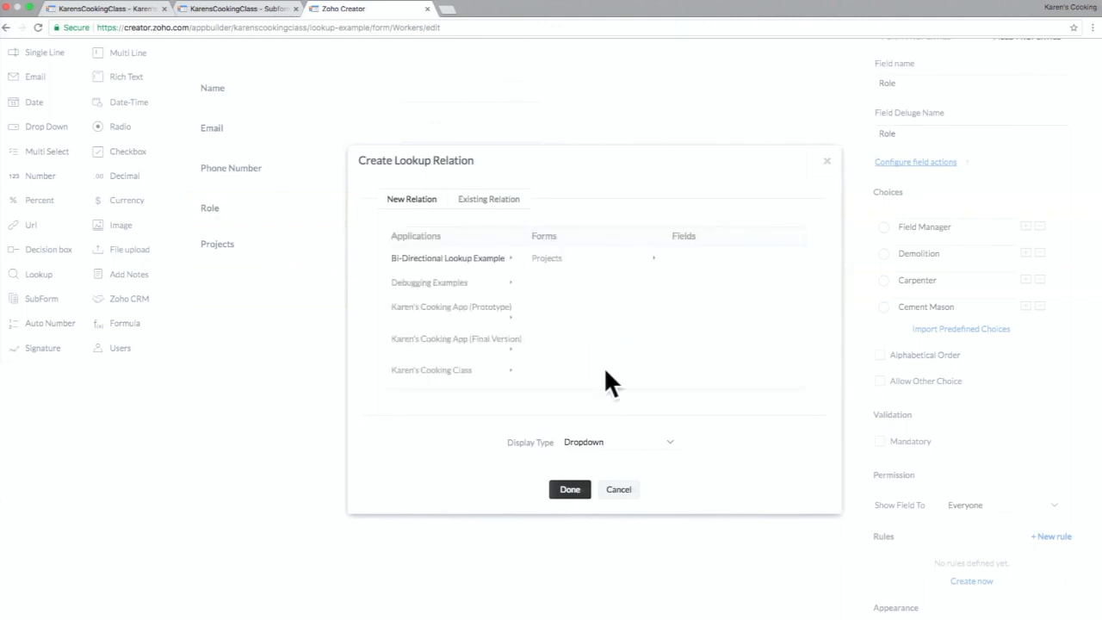
pyautogui.click(594, 261)
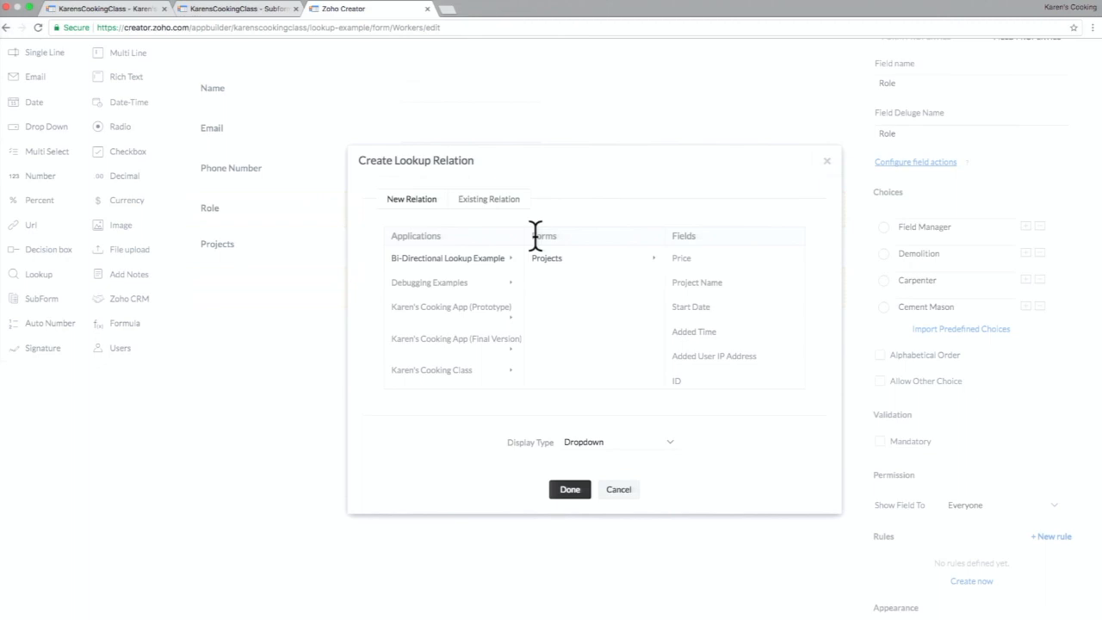
pyautogui.scroll(5, 578, 278)
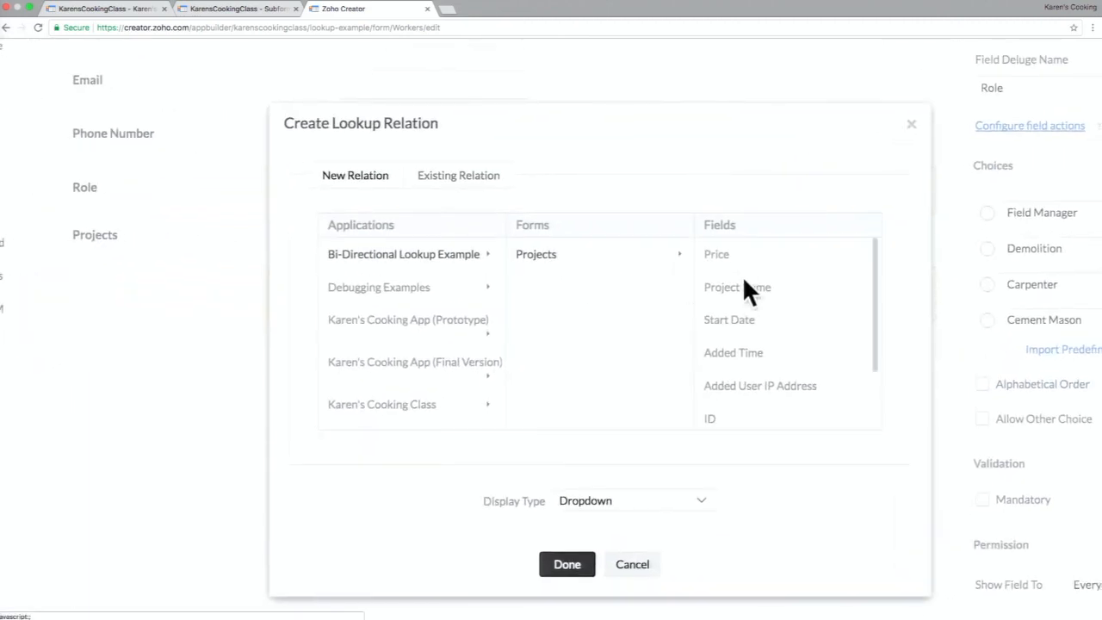
pyautogui.click(741, 287)
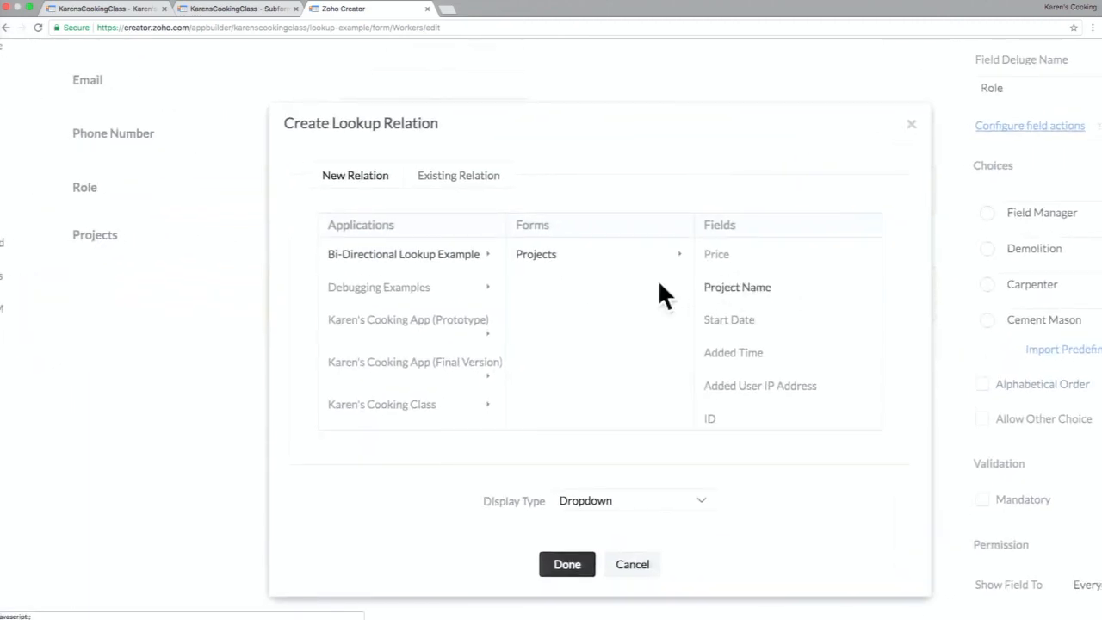
pyautogui.click(567, 565)
# - Examine the filter, bidirectional relation and related field settings of the original Projects lookup in the Workers form
pyautogui.scroll(-3, 770, 394)
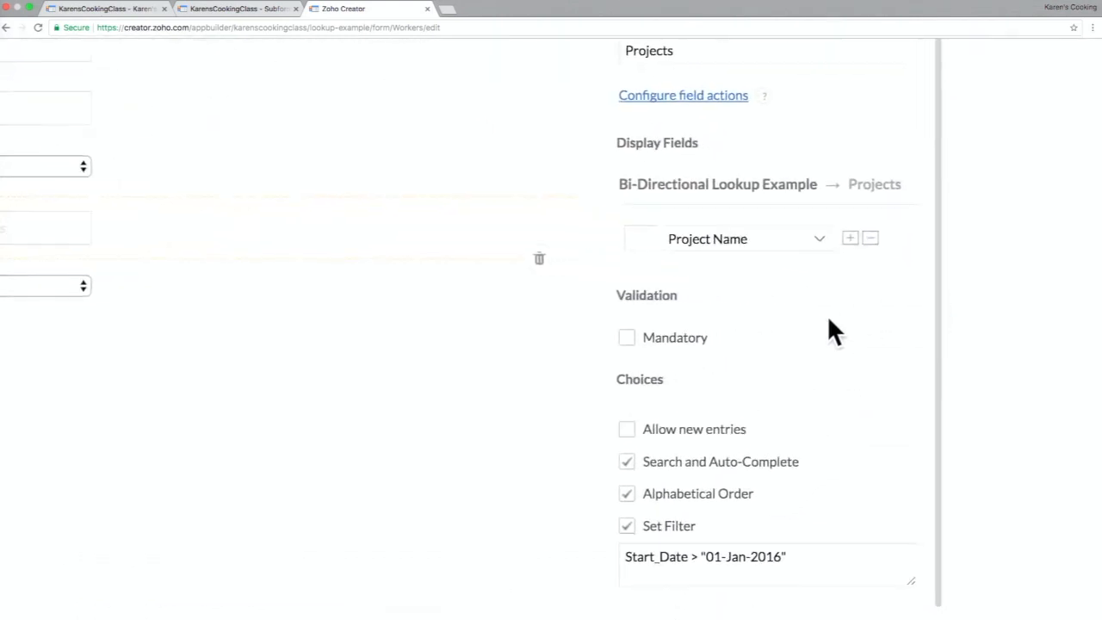
pyautogui.scroll(2, 828, 320)
pyautogui.scroll(-10, 828, 320)
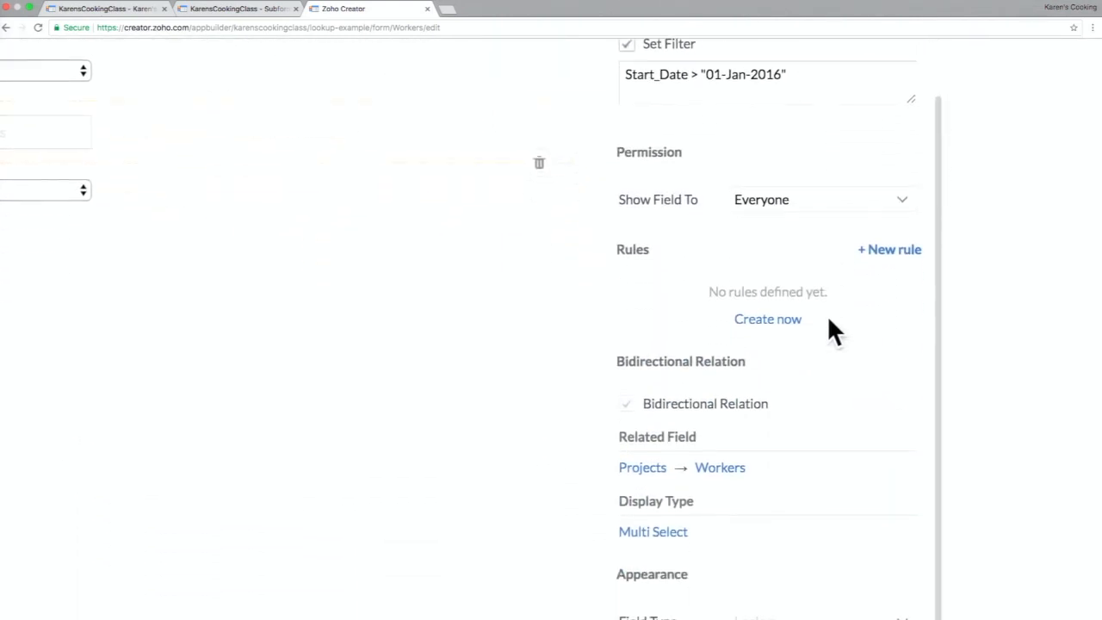
pyautogui.scroll(-3, 829, 320)
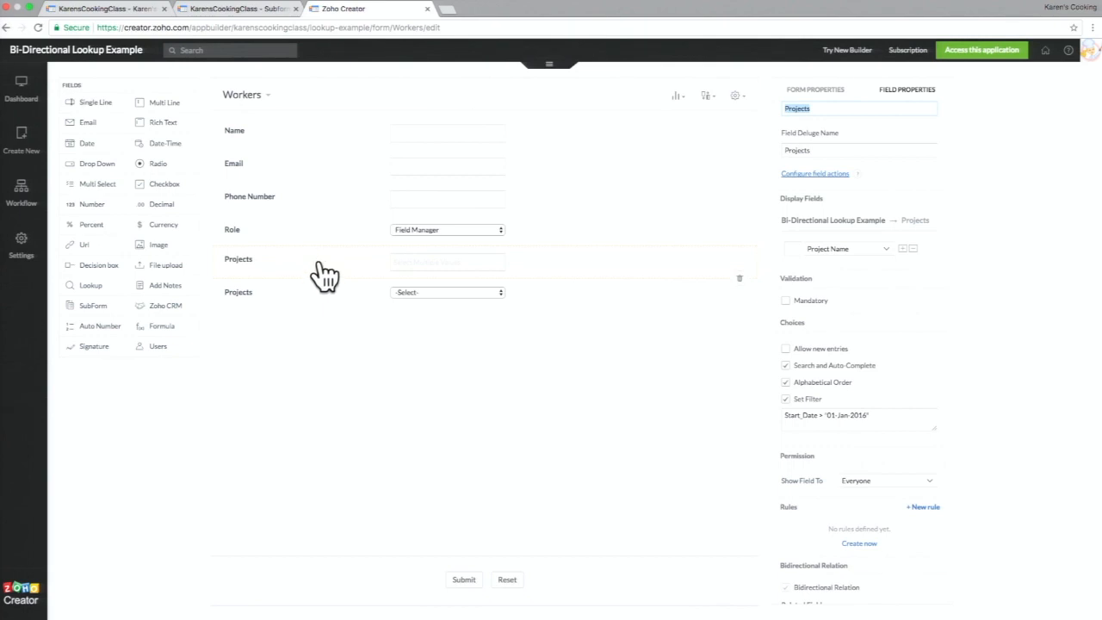
pyautogui.click(265, 139)
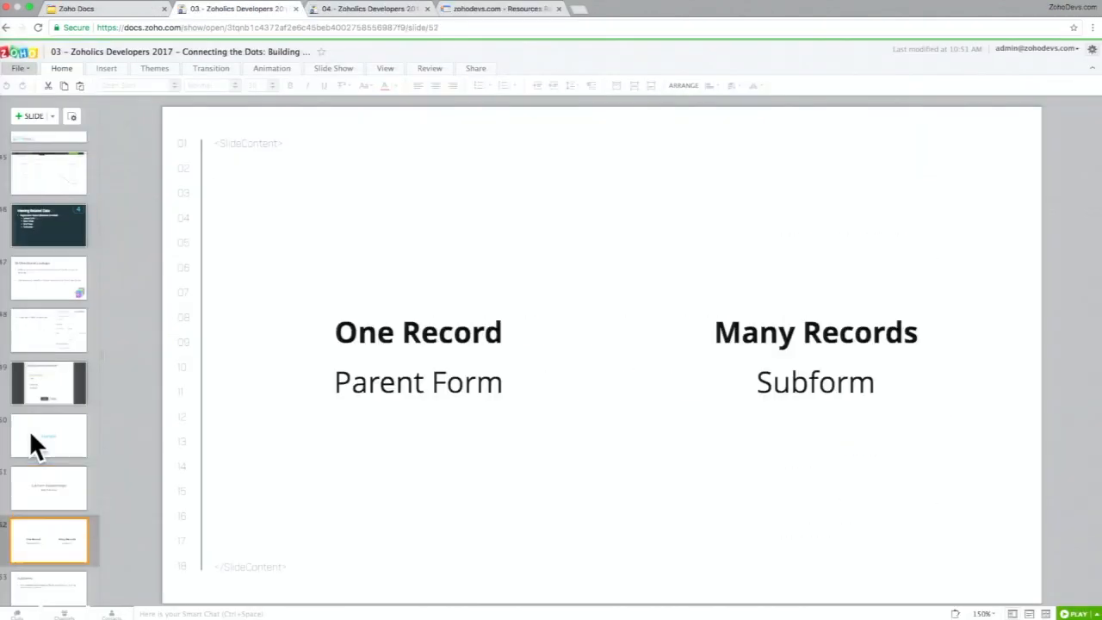
# - Switch to the Connecting the Dots presentation and review the subform relationship slides up to the Subforms slide
pyautogui.press('Up')
pyautogui.press('Down')
pyautogui.press('Up')
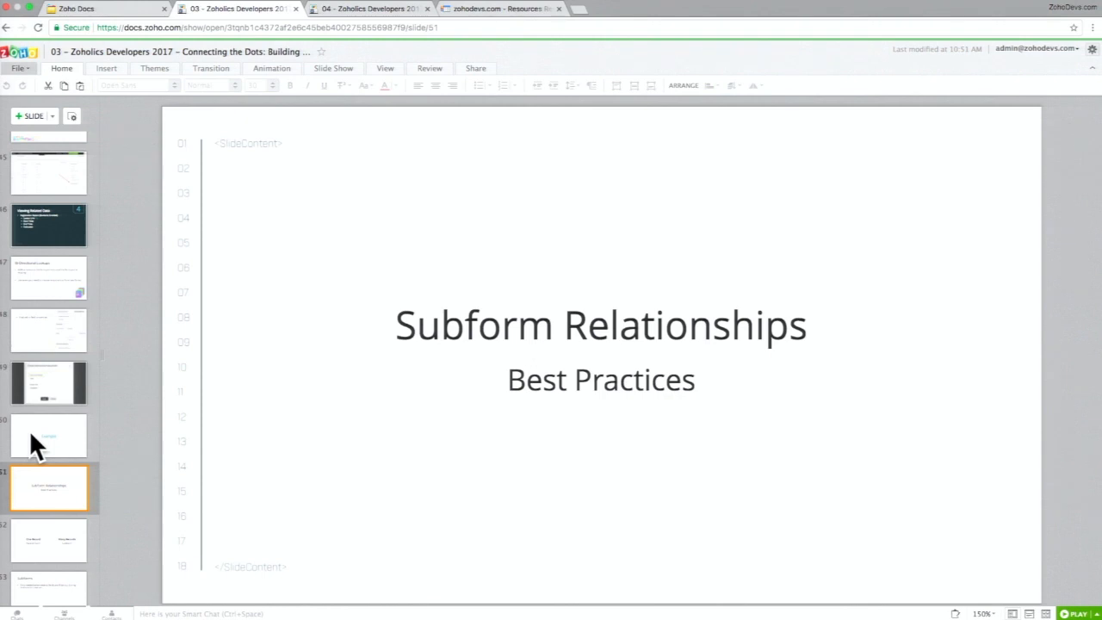
pyautogui.press('Down')
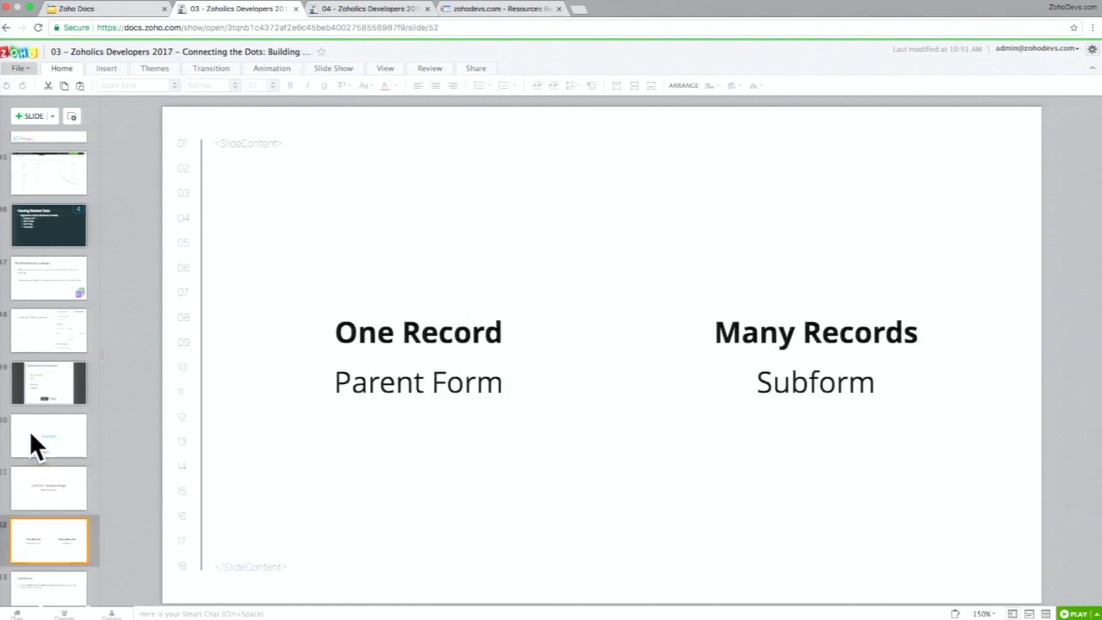
pyautogui.press('Down')
pyautogui.scroll(-3, 29, 430)
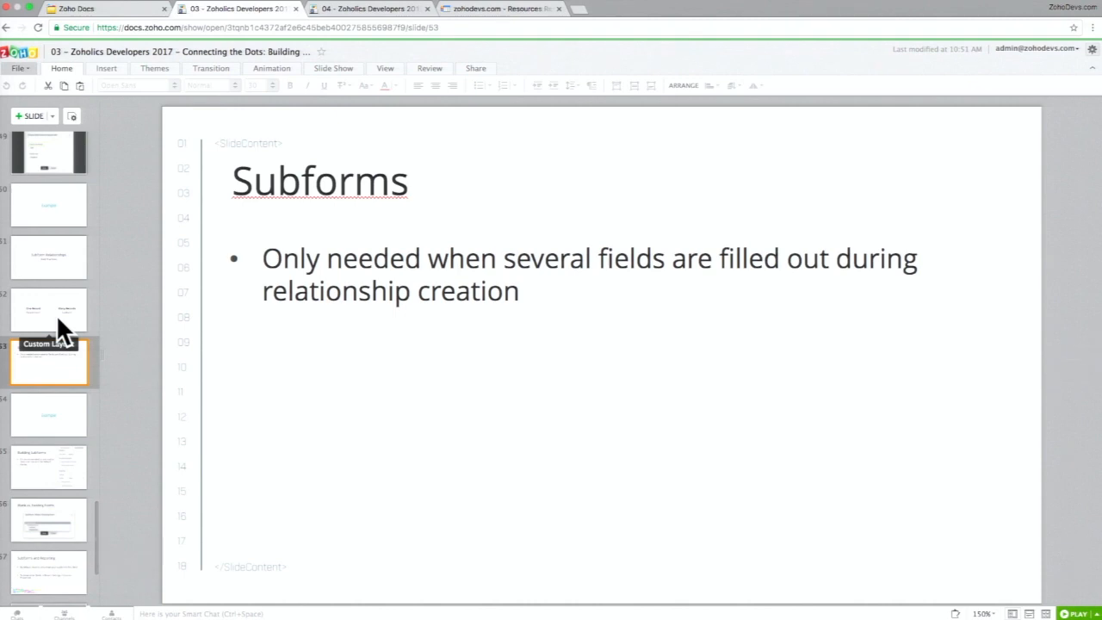
pyautogui.click(56, 314)
pyautogui.press('Down')
# - Switch to the Subform Example application's live Orders form and enlarge the page to 175%
pyautogui.click(330, 12)
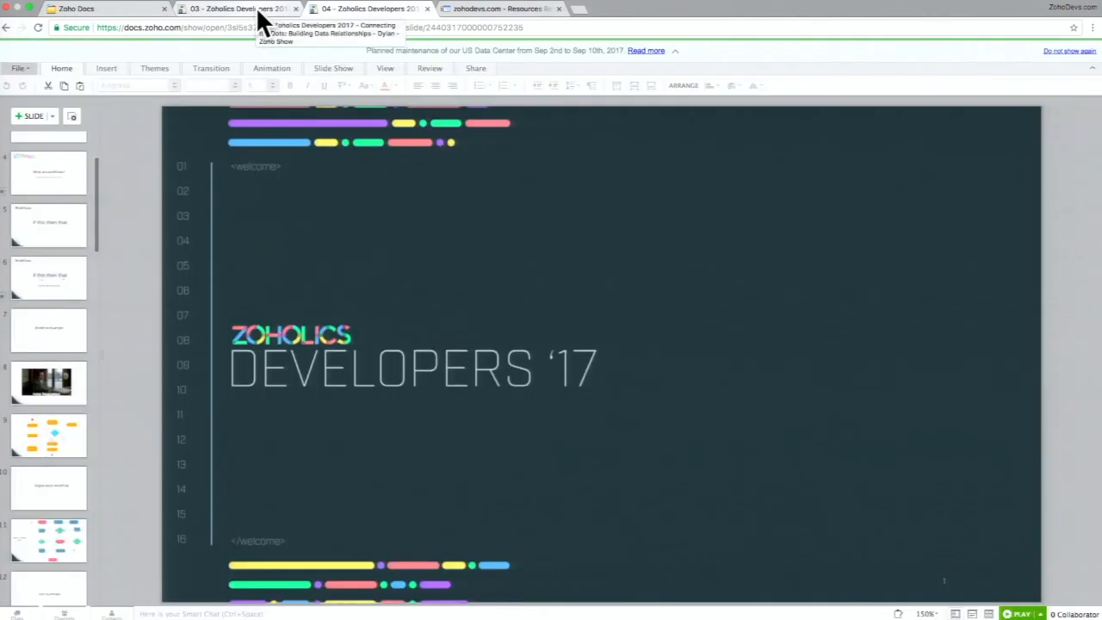
pyautogui.click(257, 10)
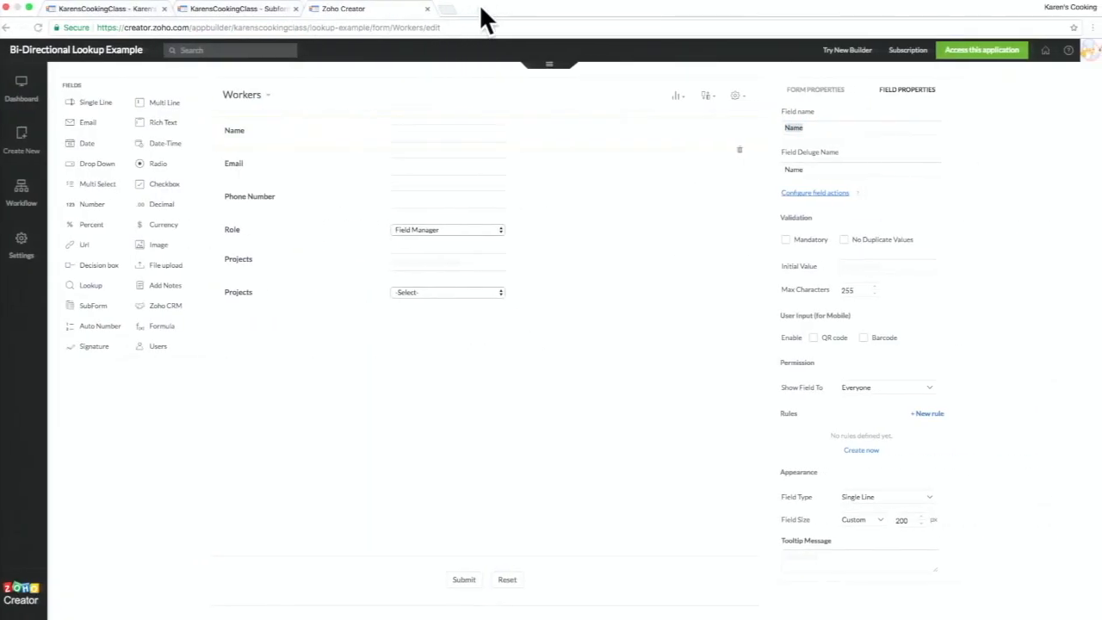
pyautogui.click(265, 9)
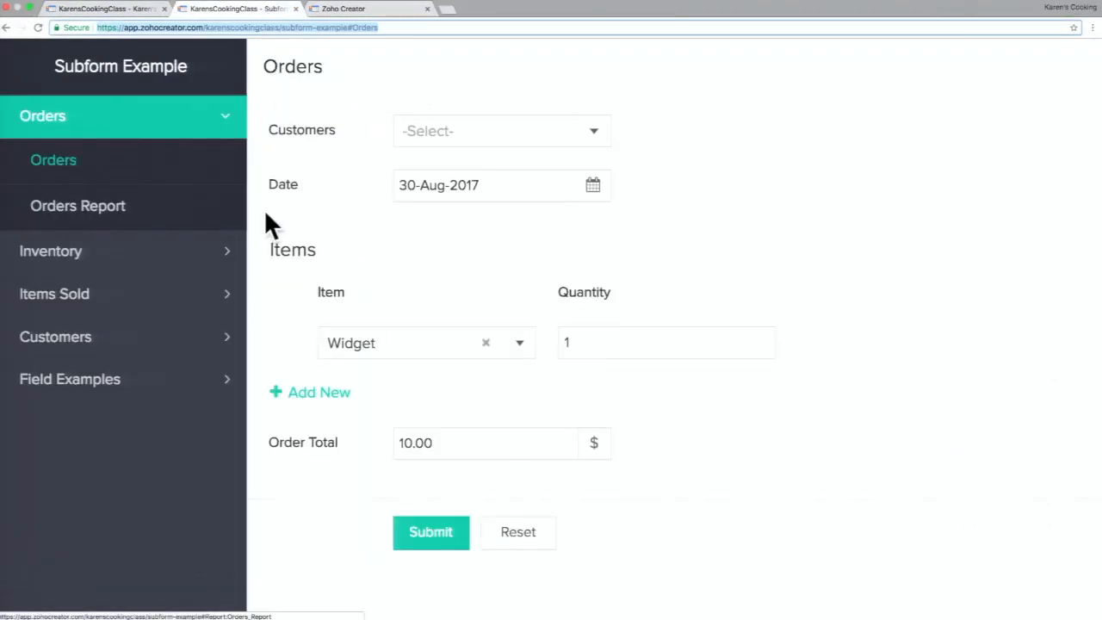
pyautogui.press('super+0')
pyautogui.press('super+equal')
pyautogui.press('super+equal')
pyautogui.press('super+equal')
pyautogui.press('super+equal')
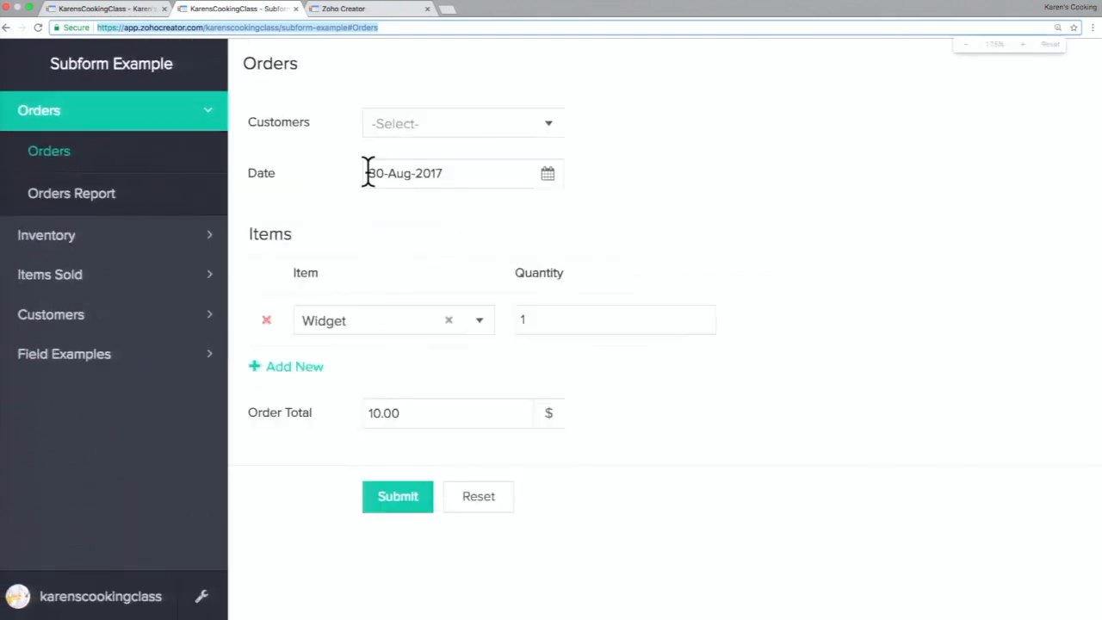
pyautogui.press('super+equal')
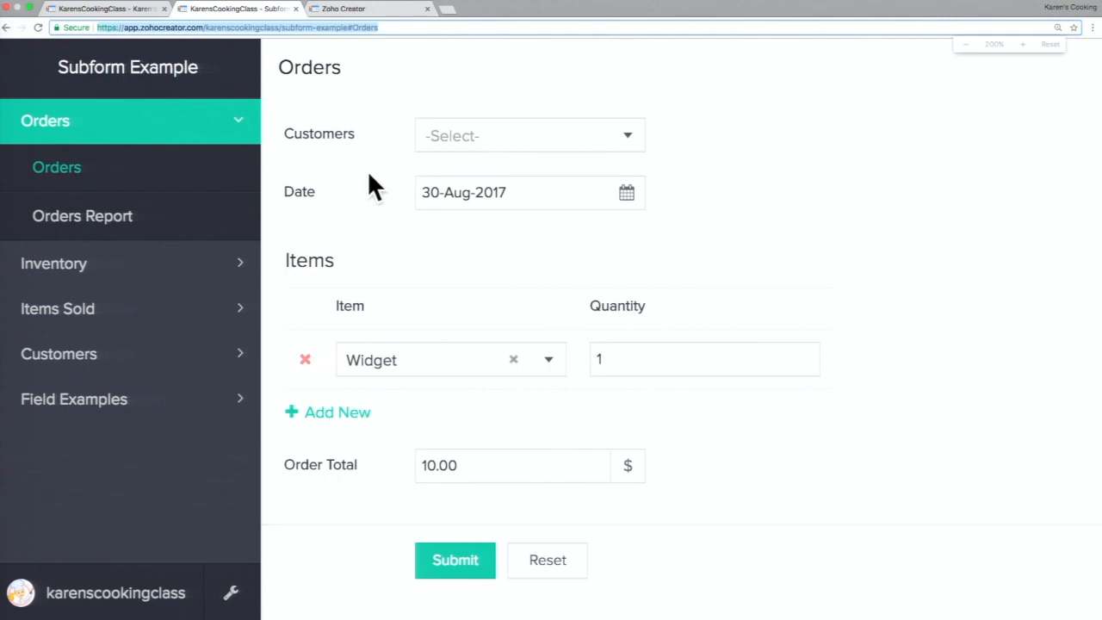
pyautogui.press('super+minus')
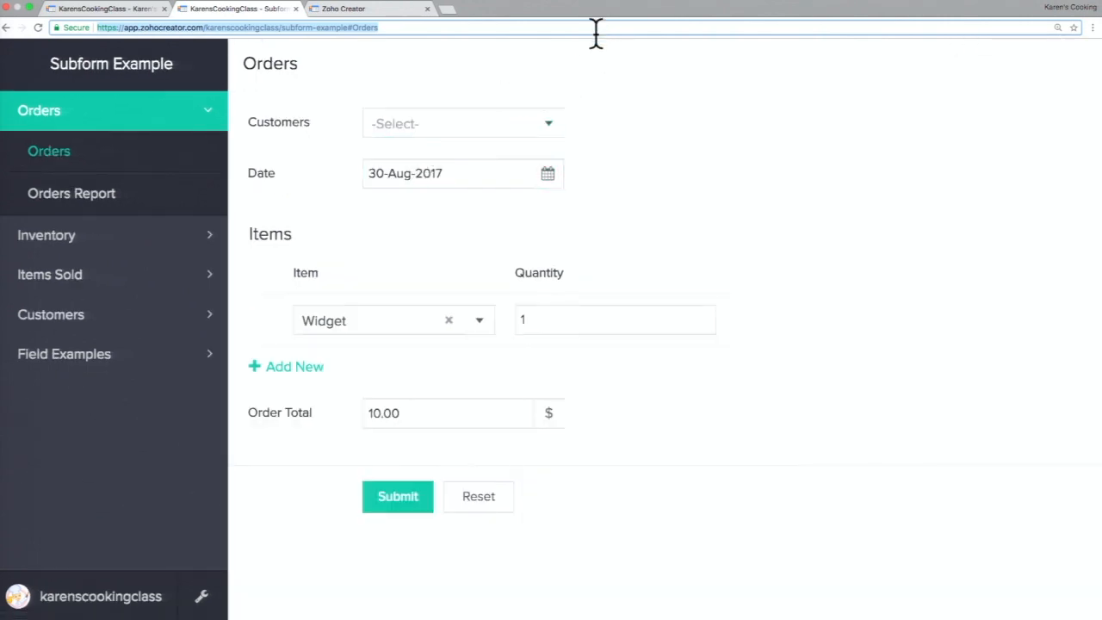
# - Select a customer for the order in the Orders form
pyautogui.click(504, 121)
pyautogui.click(462, 188)
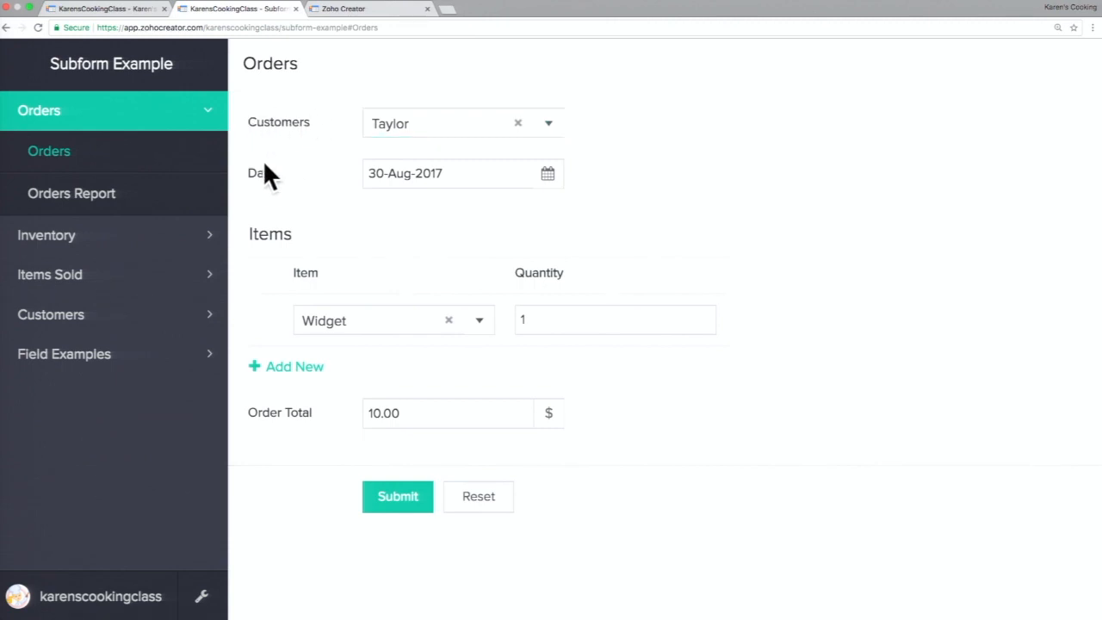
pyautogui.doubleClick(253, 123)
# - Add a second row to the Items subform with the item Gizmo and a quantity of 5
pyautogui.click(284, 367)
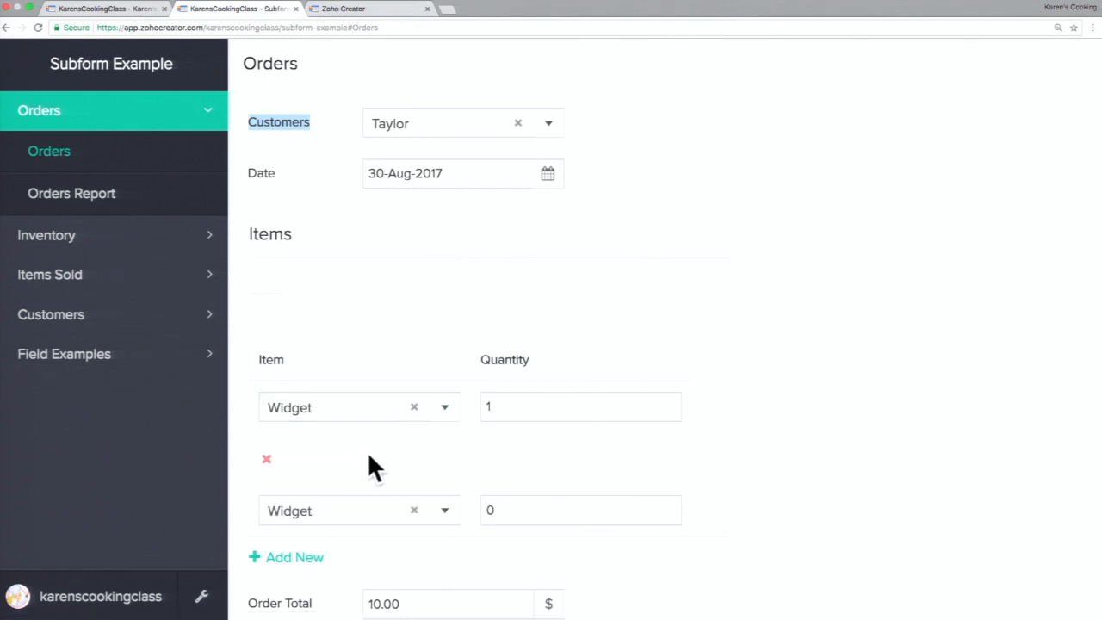
pyautogui.click(491, 395)
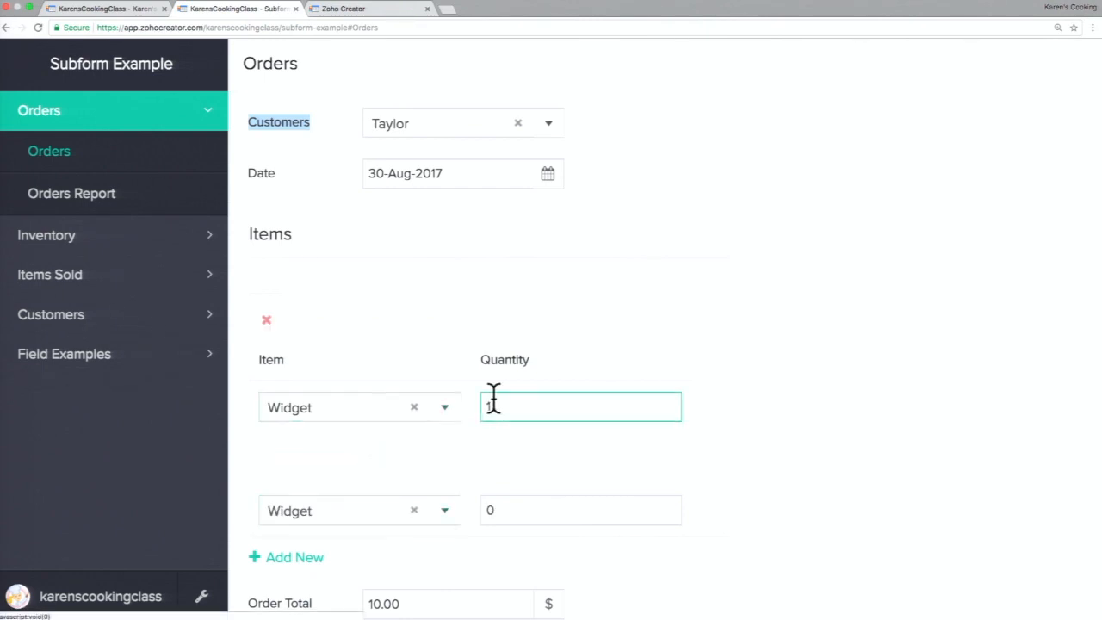
pyautogui.click(369, 508)
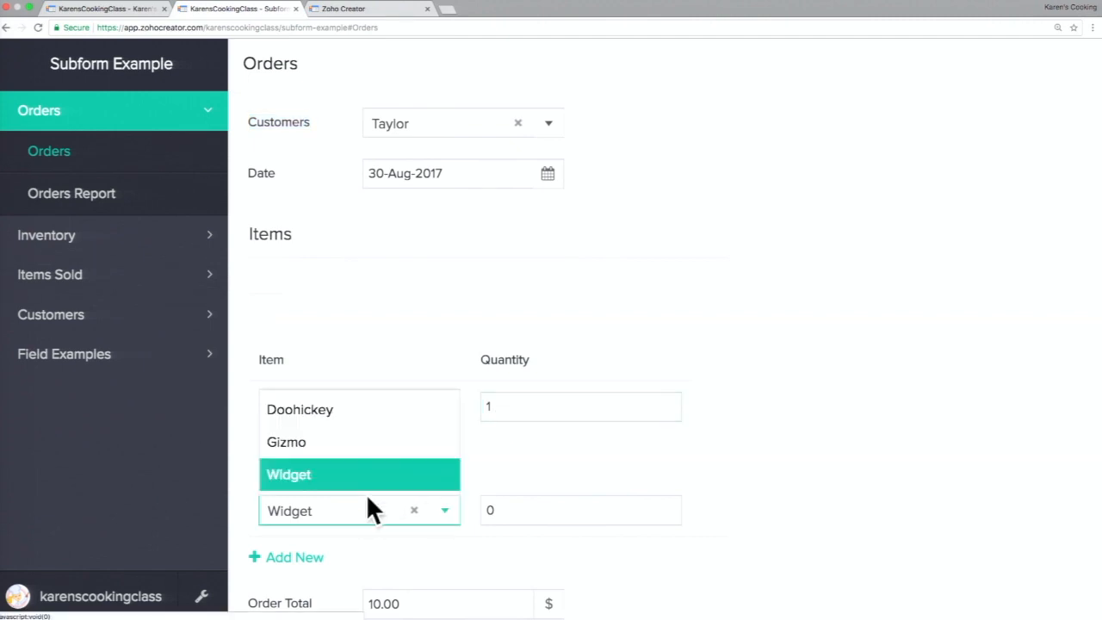
pyautogui.click(359, 451)
pyautogui.click(486, 499)
pyautogui.write('5')
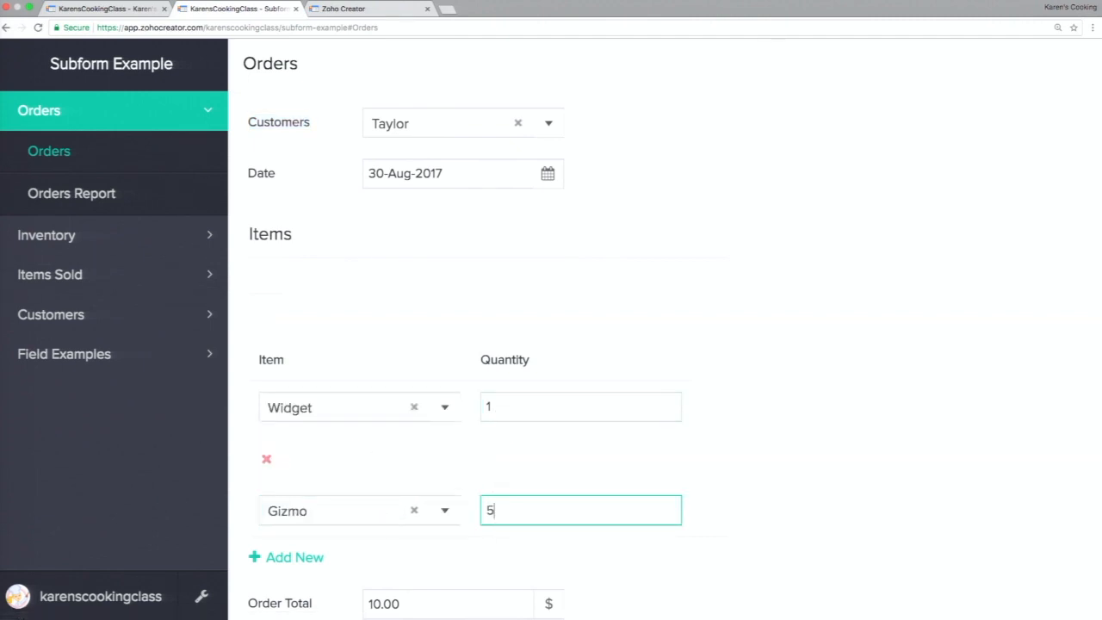
# - Add a third row to the Items subform with the item Doohickey and a quantity of 5
pyautogui.press('super+0')
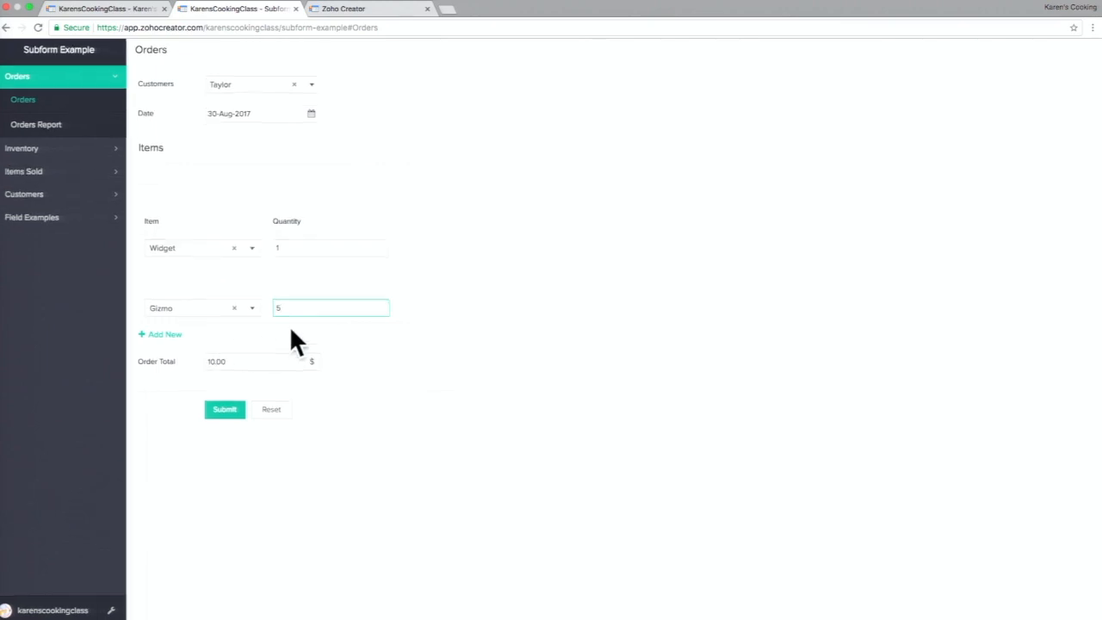
pyautogui.scroll(5, 290, 327)
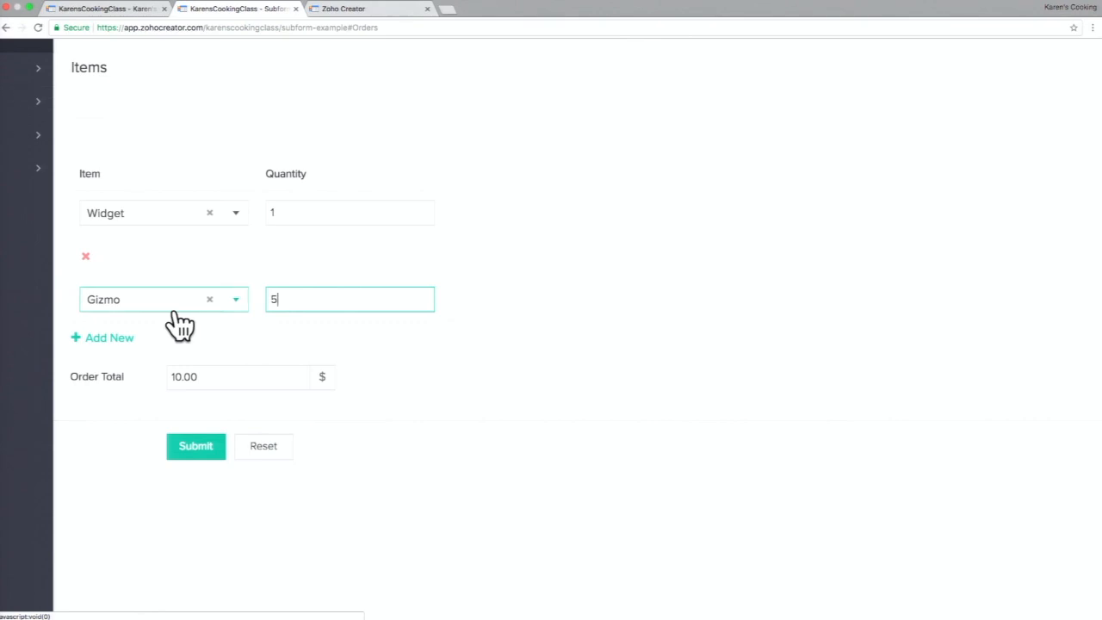
pyautogui.click(123, 341)
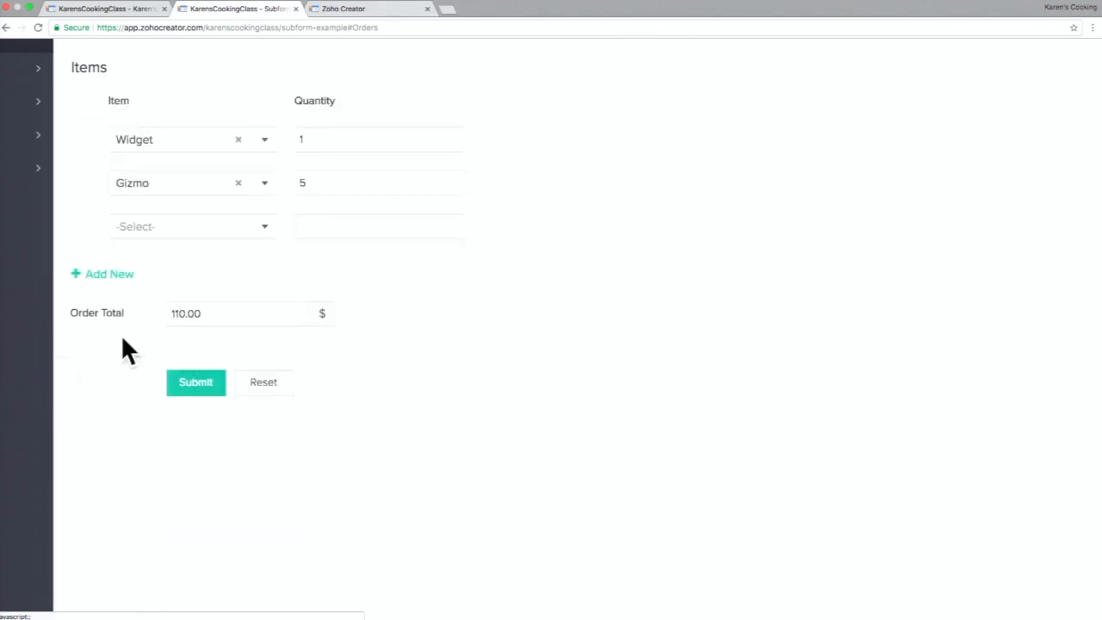
pyautogui.click(207, 228)
pyautogui.click(298, 395)
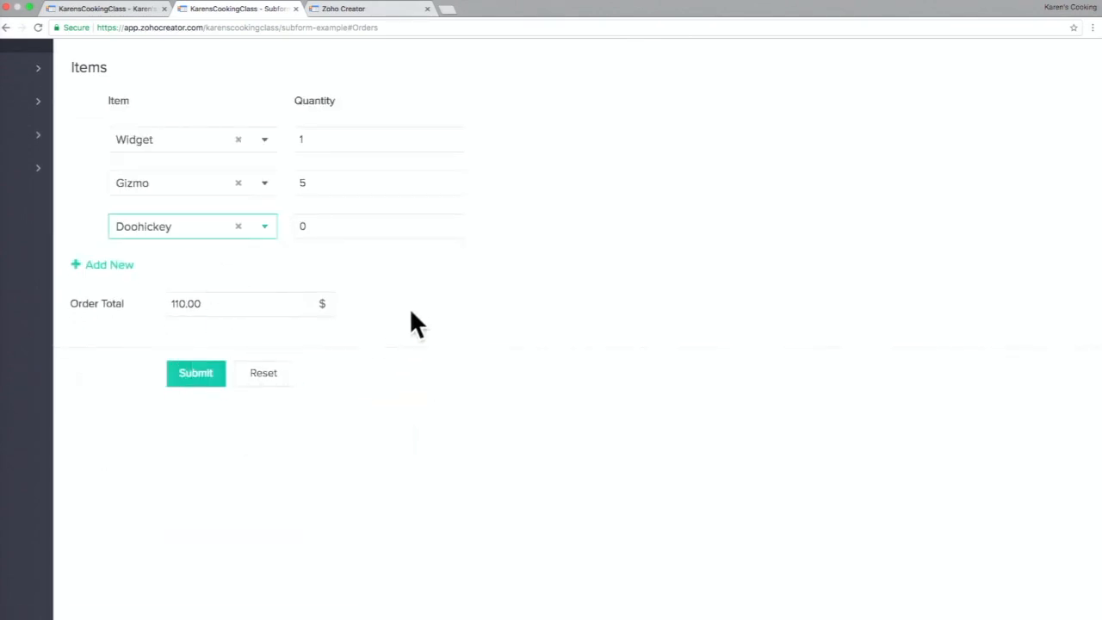
pyautogui.click(413, 223)
pyautogui.press('BackSpace')
pyautogui.write('5')
pyautogui.scroll(-5, 601, 259)
pyautogui.click(601, 259)
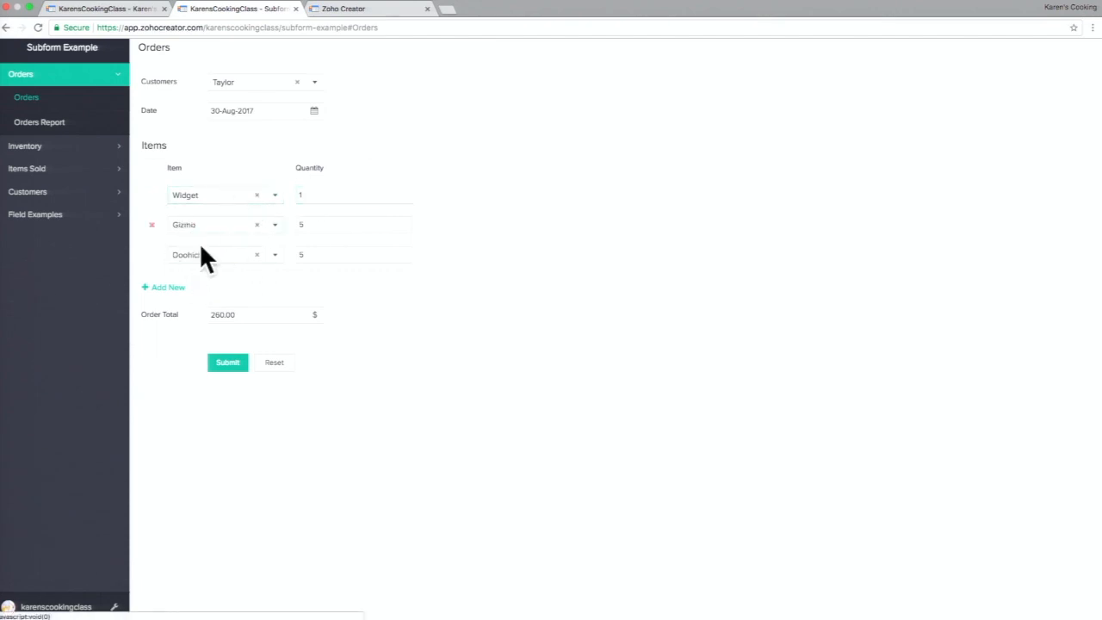
pyautogui.scroll(5, 231, 278)
pyautogui.scroll(4, 233, 283)
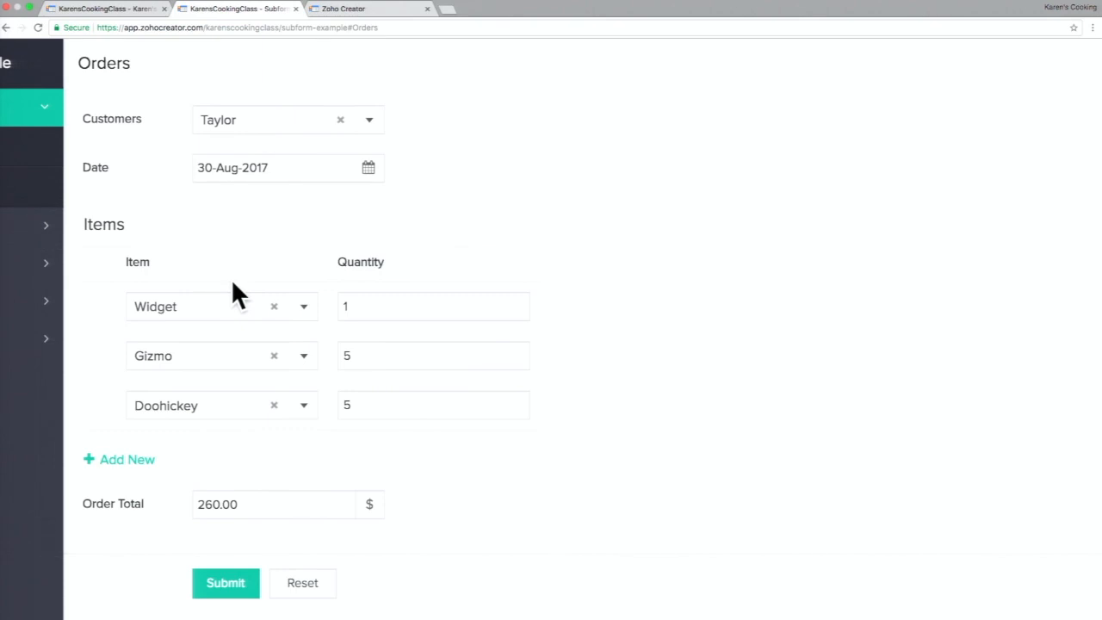
# - Switch back to the Connecting the Dots presentation and review the slides from Building Subforms to Blank vs. Existing Forms
pyautogui.hotkey('ctrl', 'Left')
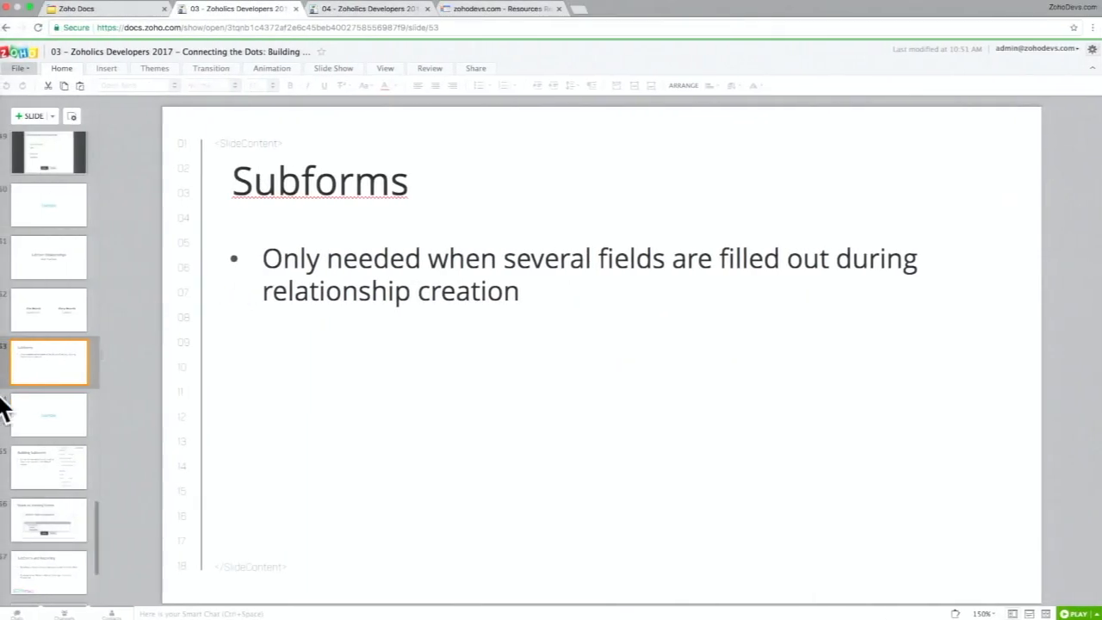
pyautogui.press('Down')
pyautogui.press('Down')
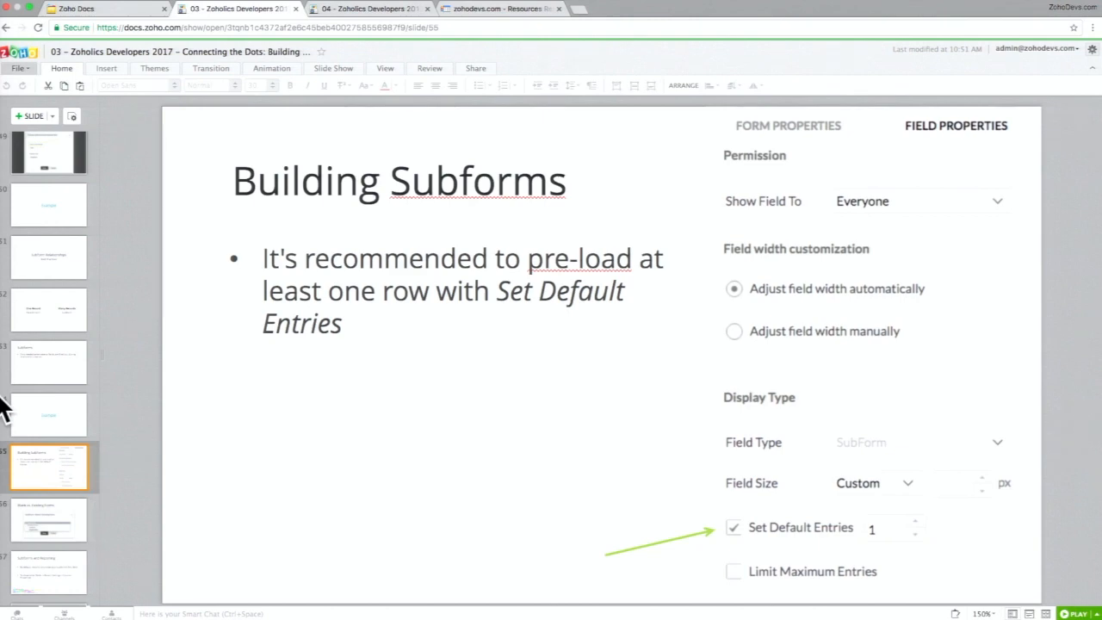
pyautogui.press('Down')
pyautogui.press('Down')
pyautogui.press('Up')
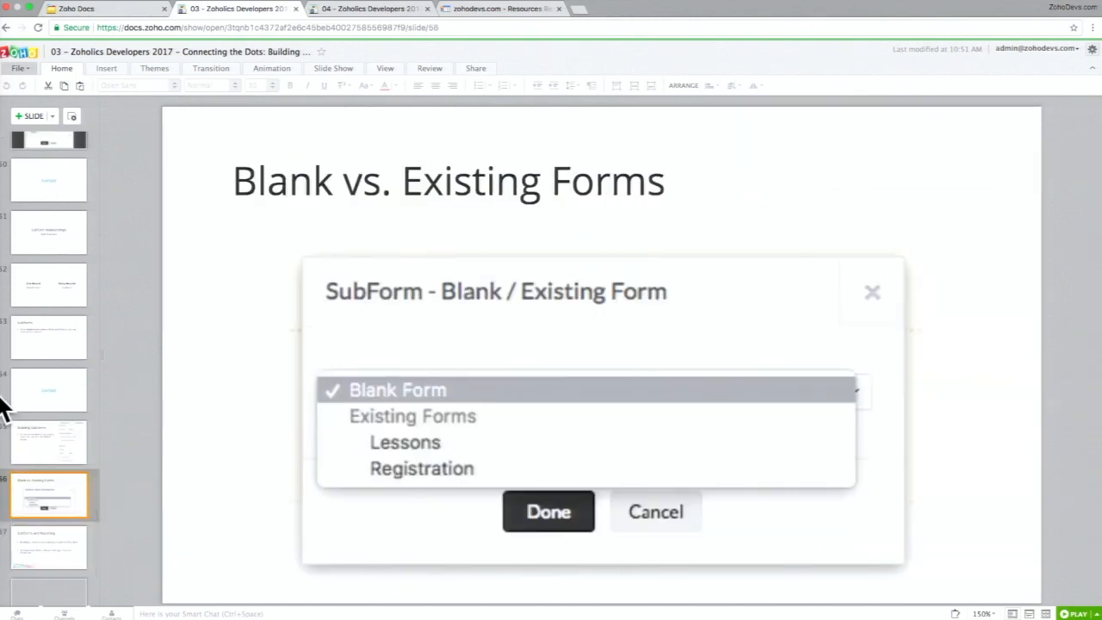
# - Switch to the Subform Example application and open the Orders Report
pyautogui.press('Down')
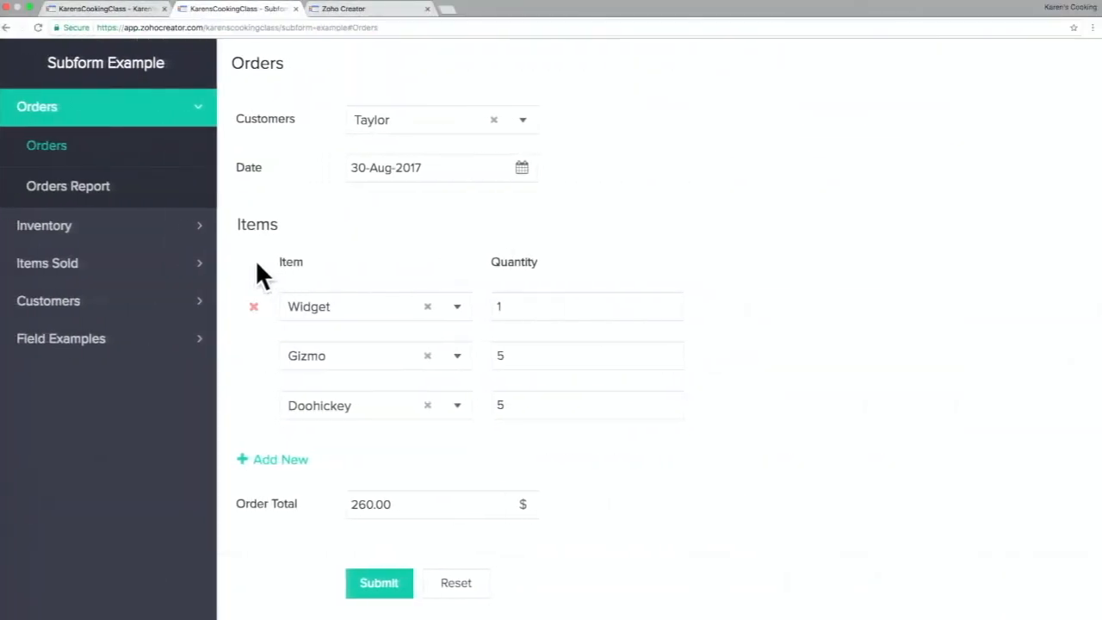
pyautogui.click(106, 188)
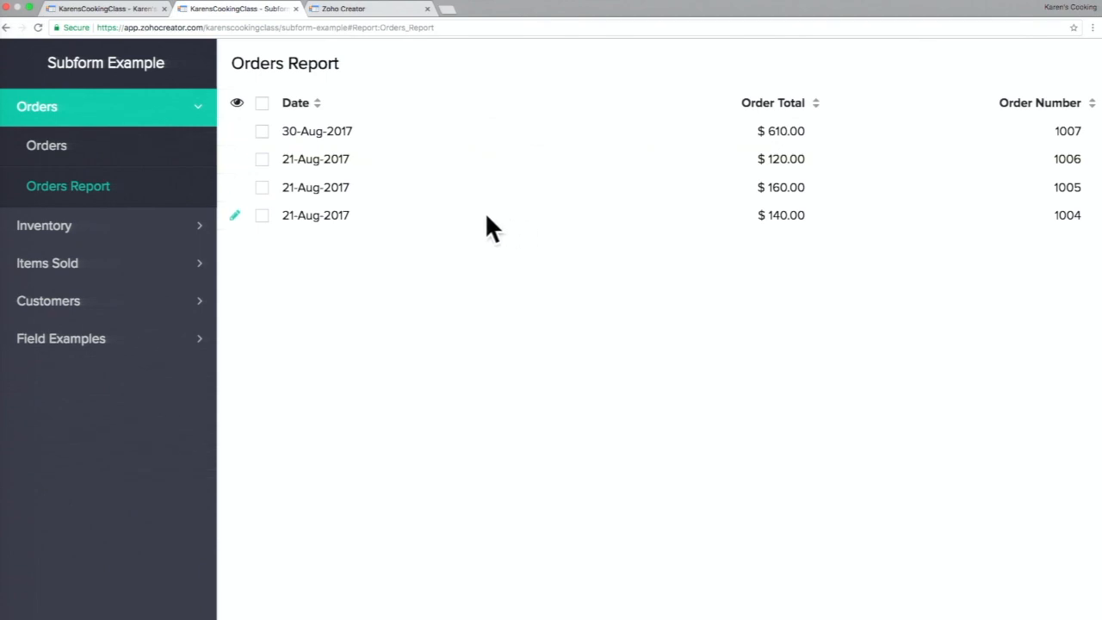
pyautogui.press('super+minus')
pyautogui.press('super+minus')
pyautogui.press('super+minus')
pyautogui.press('super+minus')
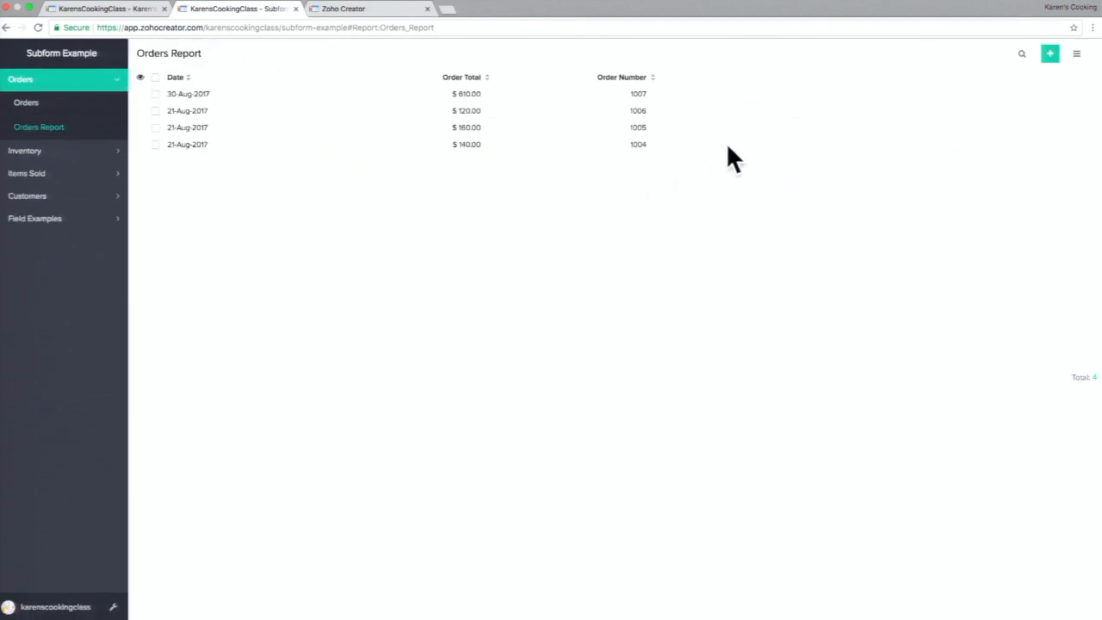
pyautogui.click(112, 608)
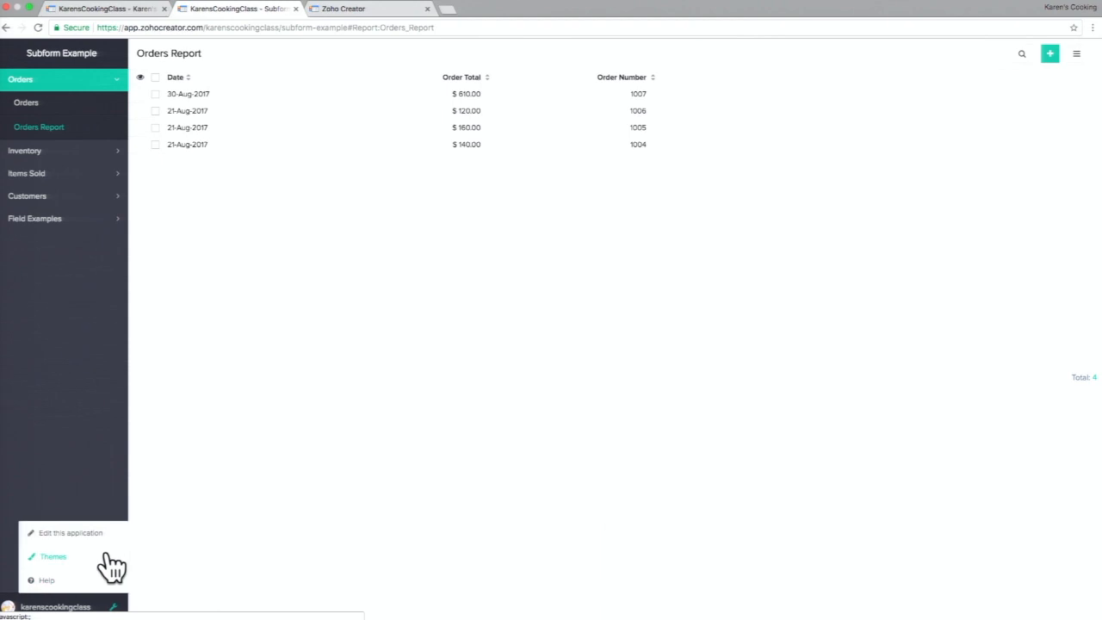
pyautogui.click(110, 533)
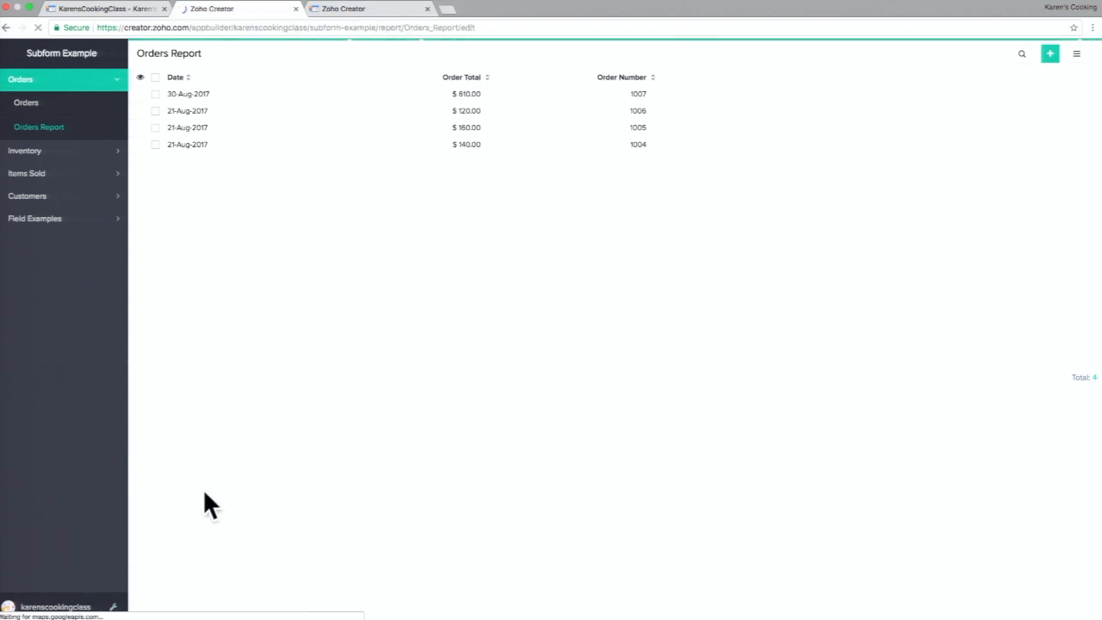
pyautogui.click(13, 48)
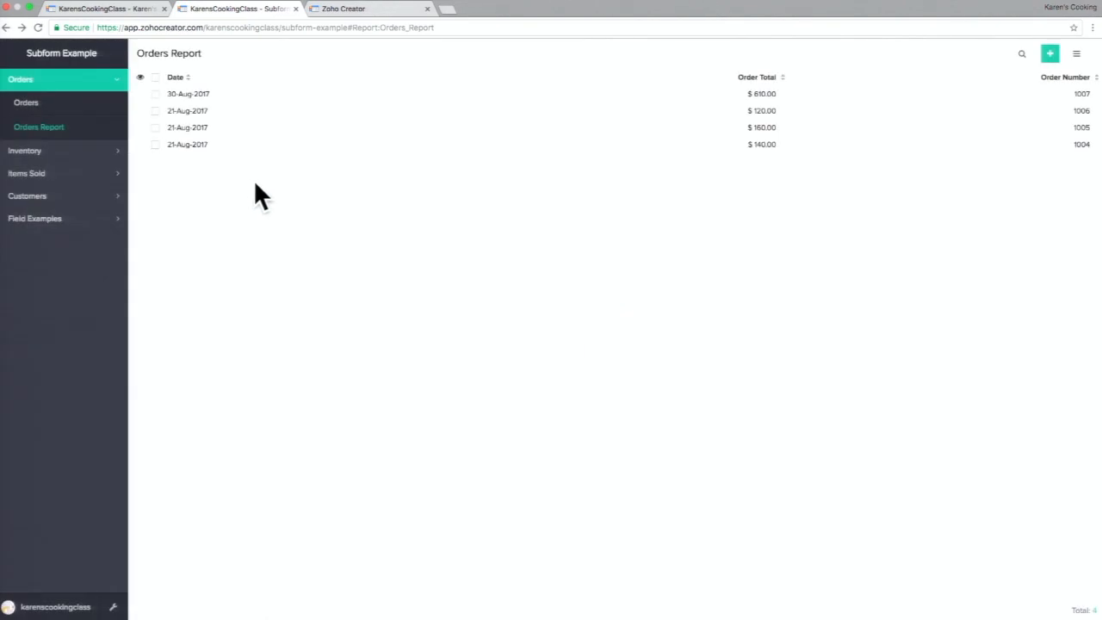
pyautogui.scroll(3, 255, 179)
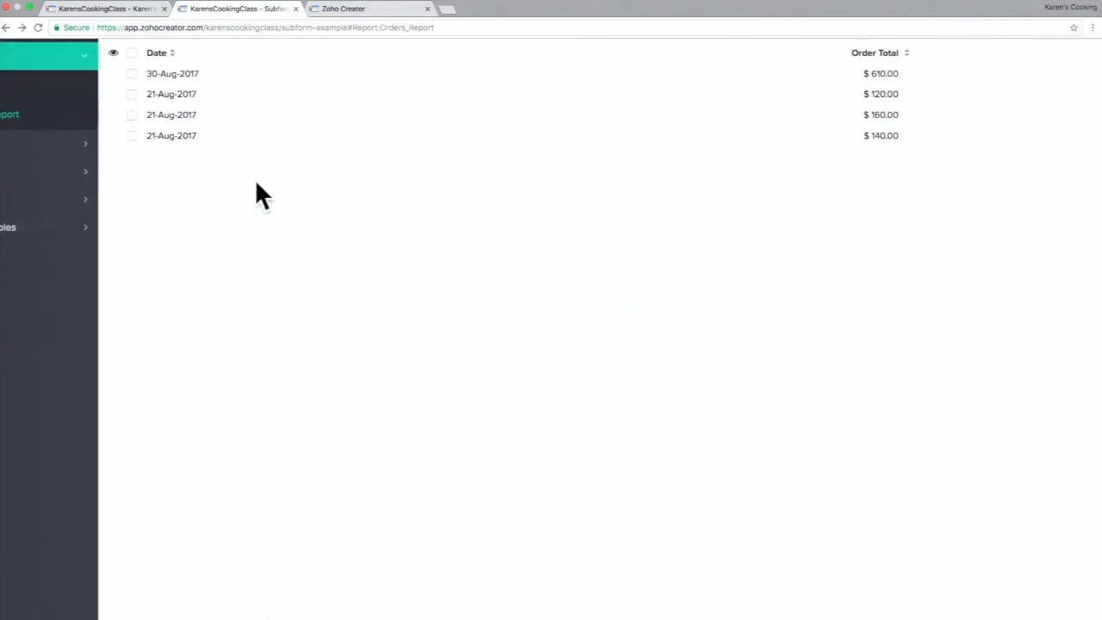
pyautogui.scroll(1, 255, 179)
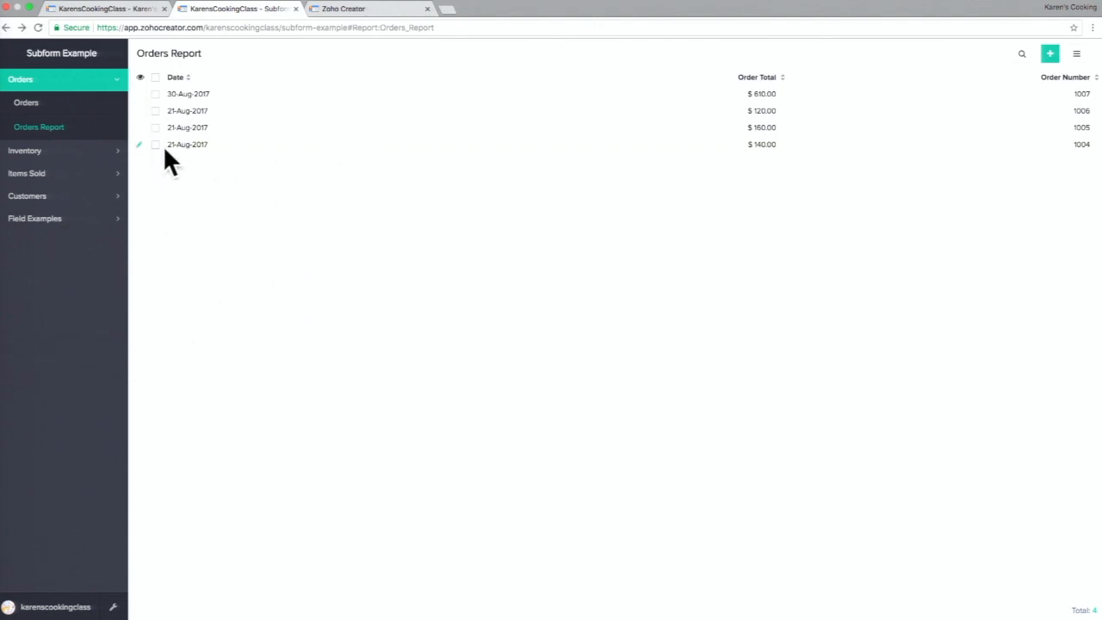
# - Open the Orders Report for editing and add the Items field to its column properties below Order Number
pyautogui.click(113, 608)
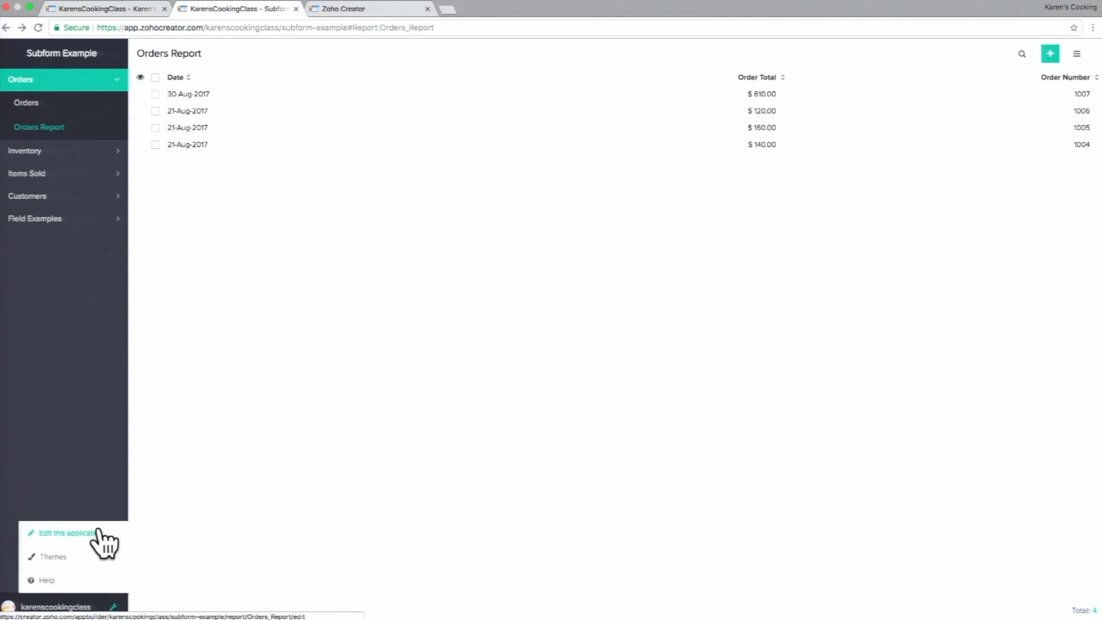
pyautogui.click(100, 532)
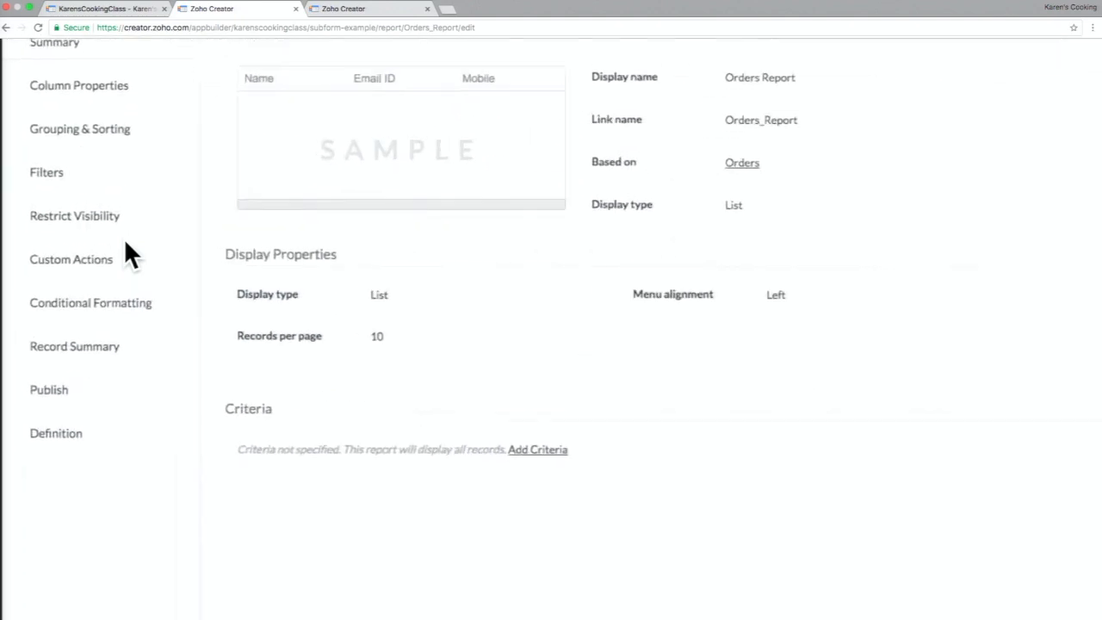
pyautogui.click(87, 182)
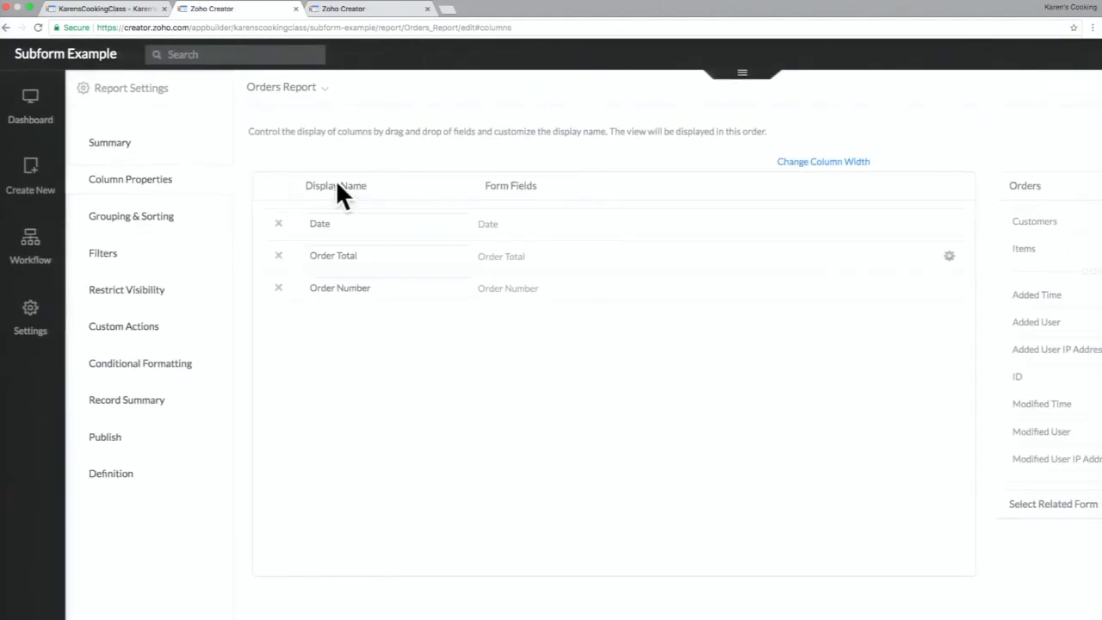
pyautogui.hscroll(2, 512, 275)
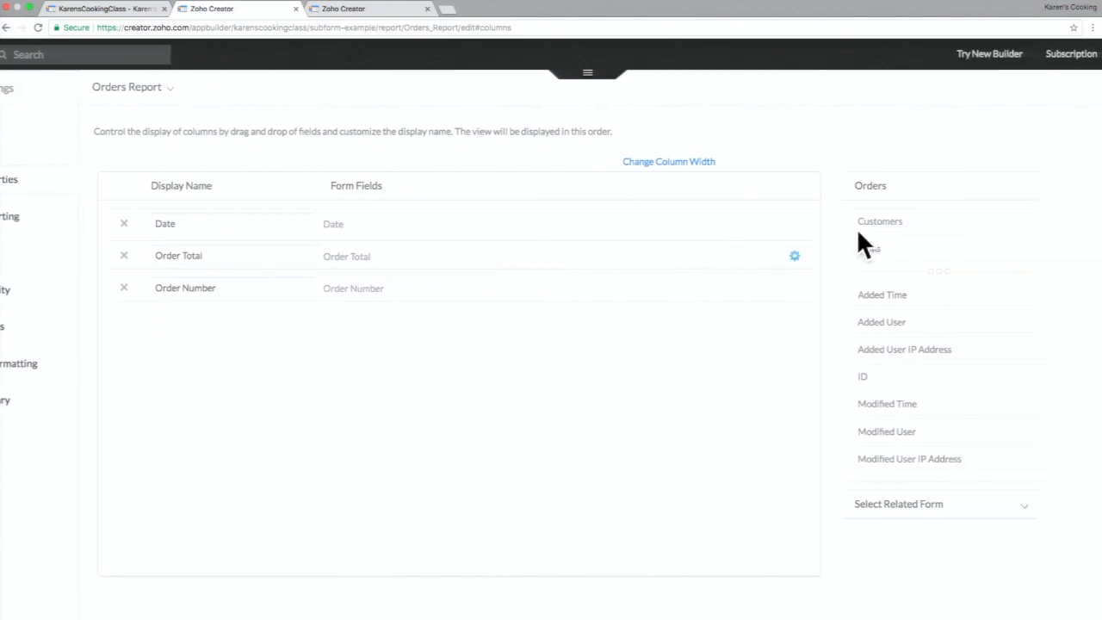
pyautogui.moveTo(913, 252); pyautogui.dragTo(649, 339)
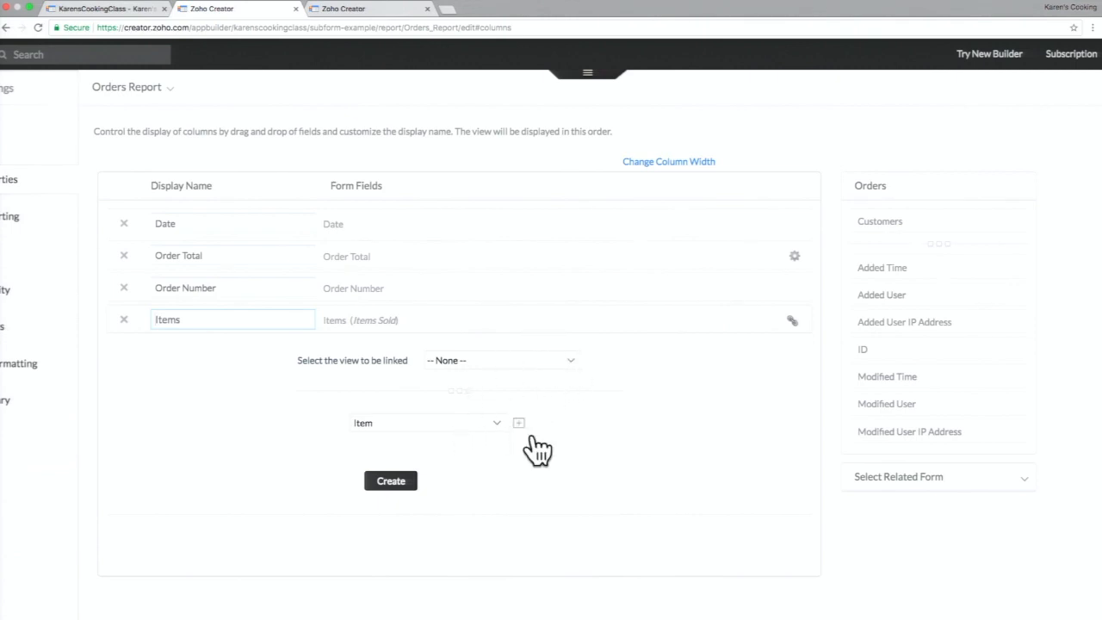
# - Add Quantity as a second displayed field after Item for the Items column and create the combined display
pyautogui.scroll(4, 520, 426)
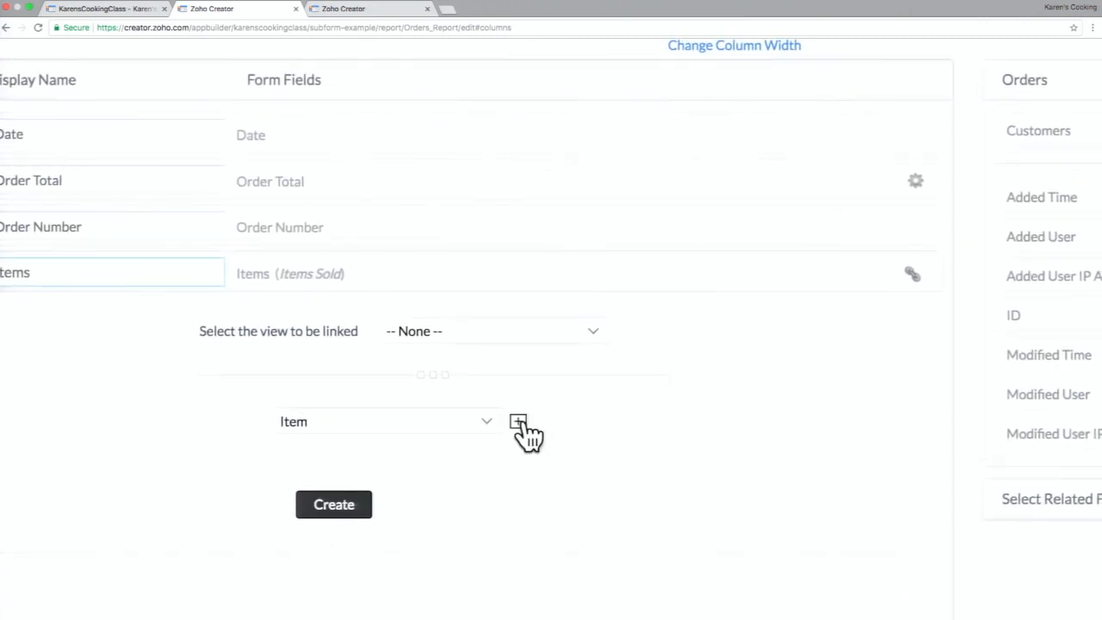
pyautogui.click(518, 422)
pyautogui.click(465, 478)
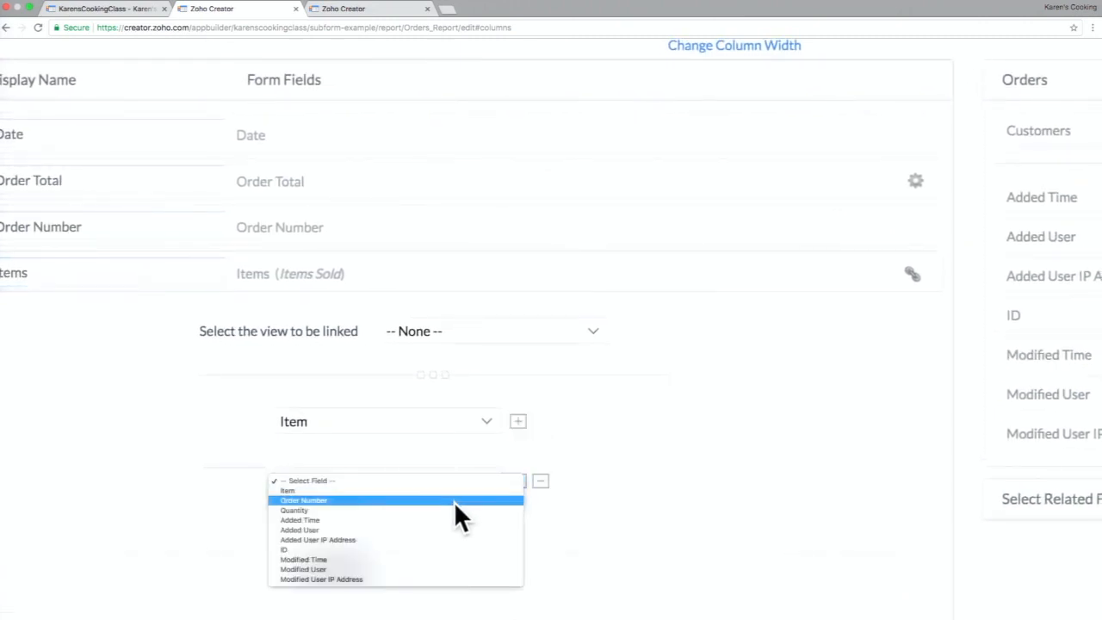
pyautogui.click(449, 510)
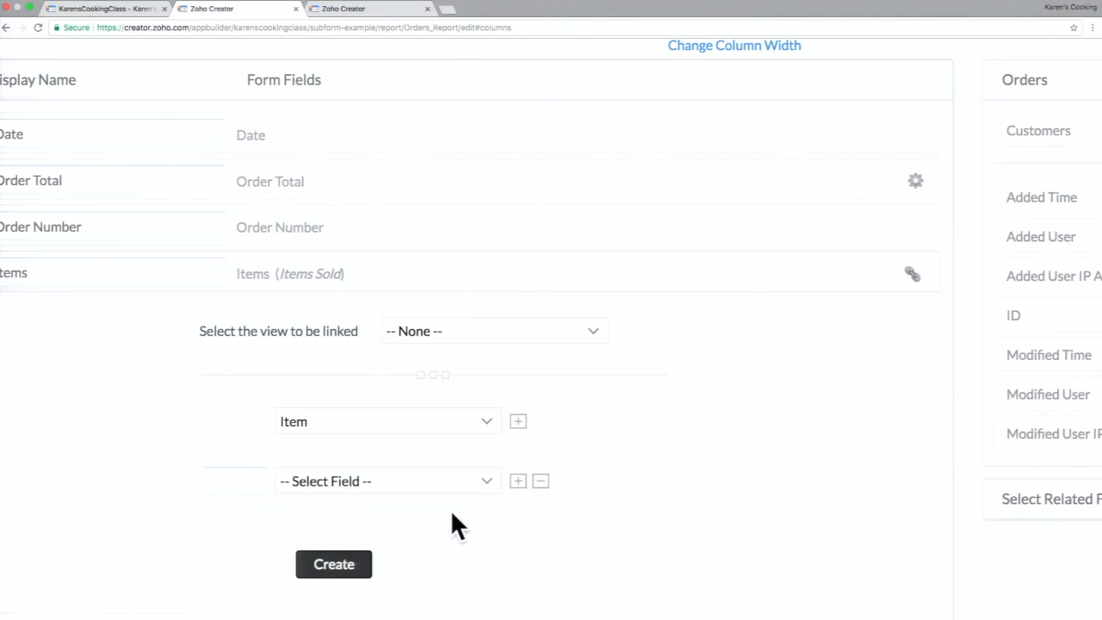
pyautogui.scroll(-4, 462, 500)
pyautogui.click(326, 410)
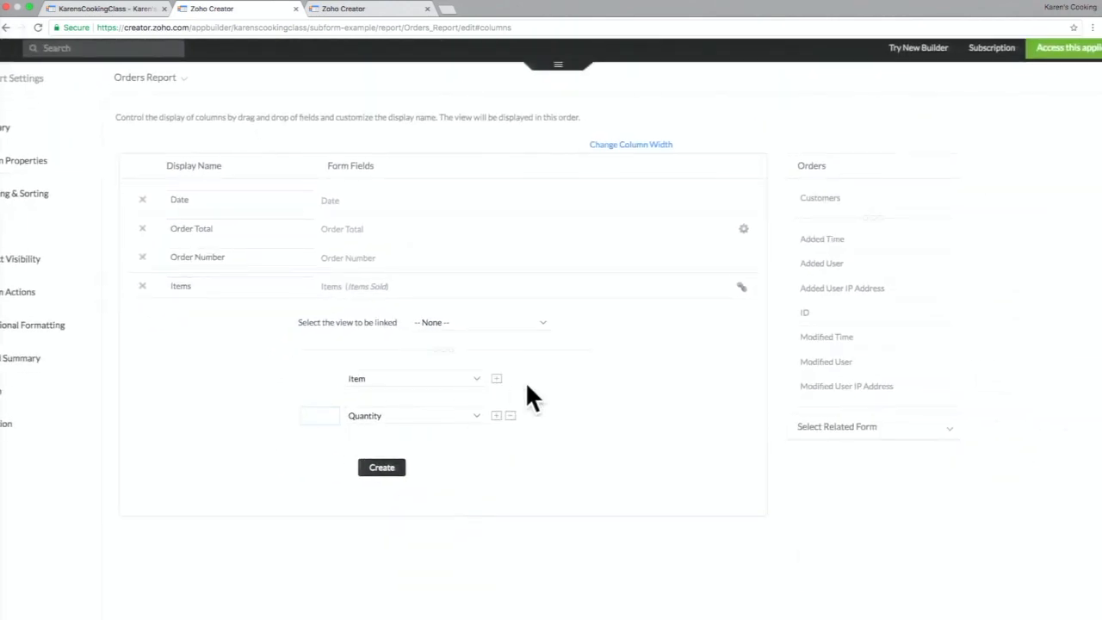
pyautogui.scroll(4, 742, 290)
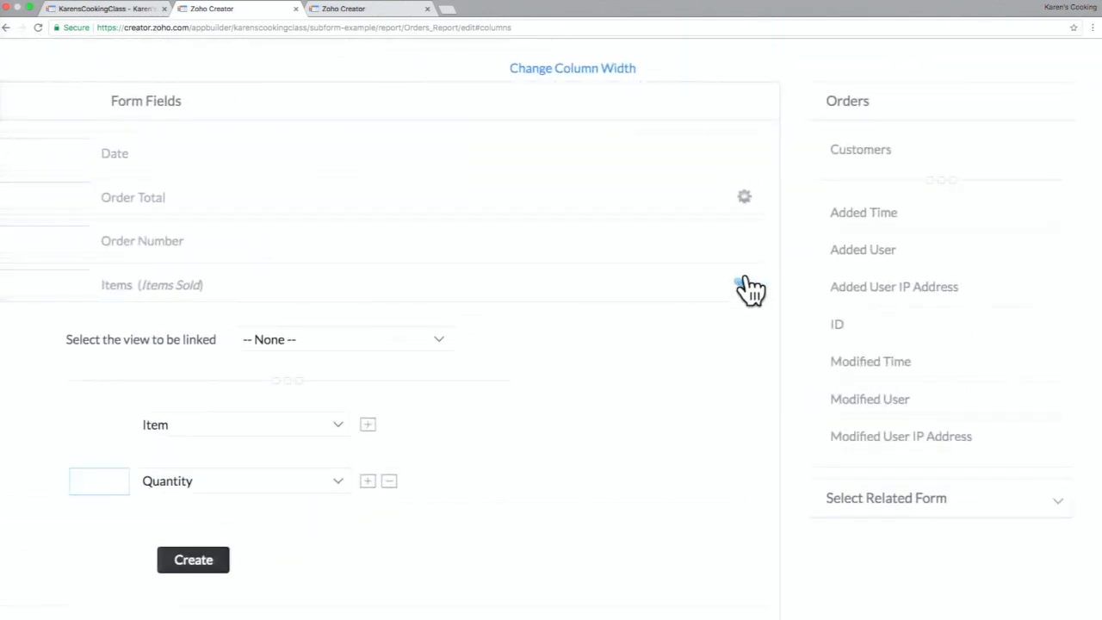
pyautogui.scroll(-4, 728, 276)
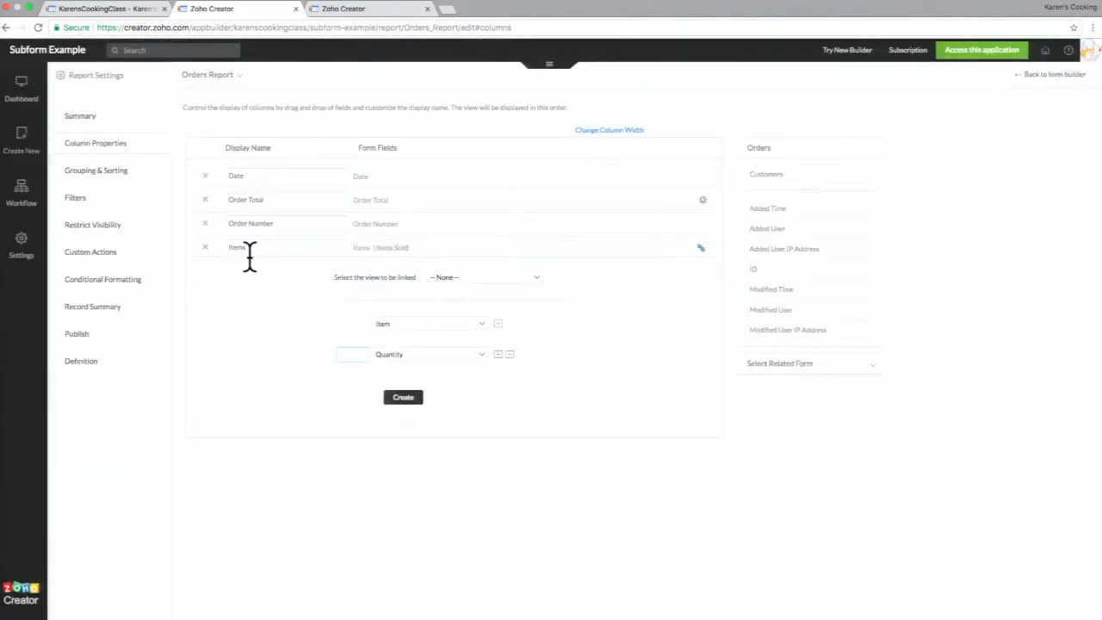
pyautogui.click(402, 399)
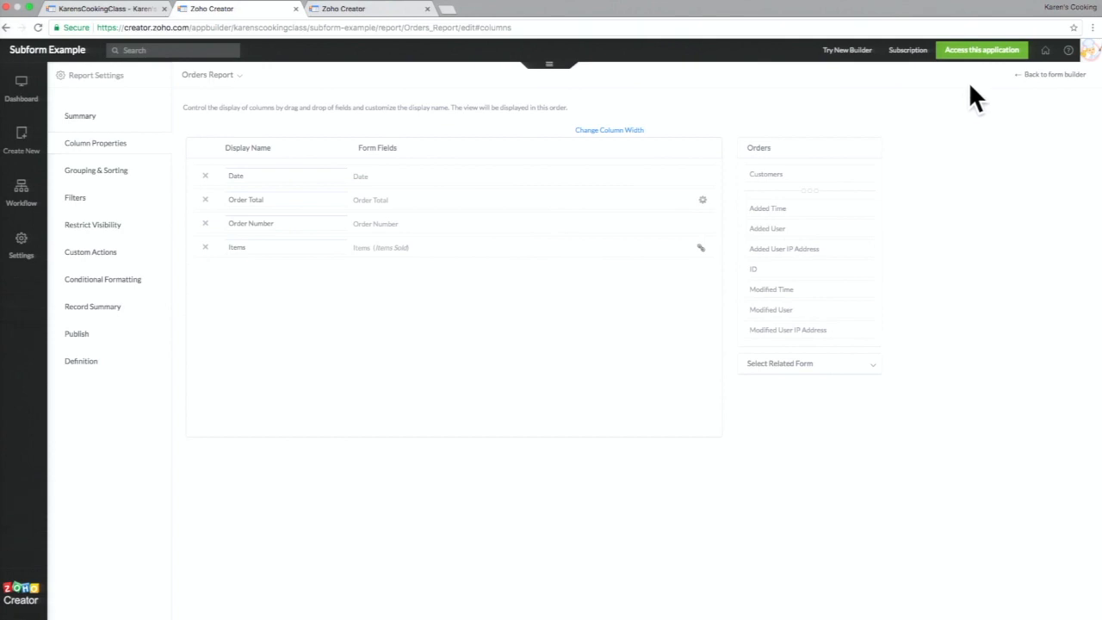
# - Open the live Orders Report and examine its Items column and the record details of the 30-Aug-2017 order
pyautogui.click(986, 58)
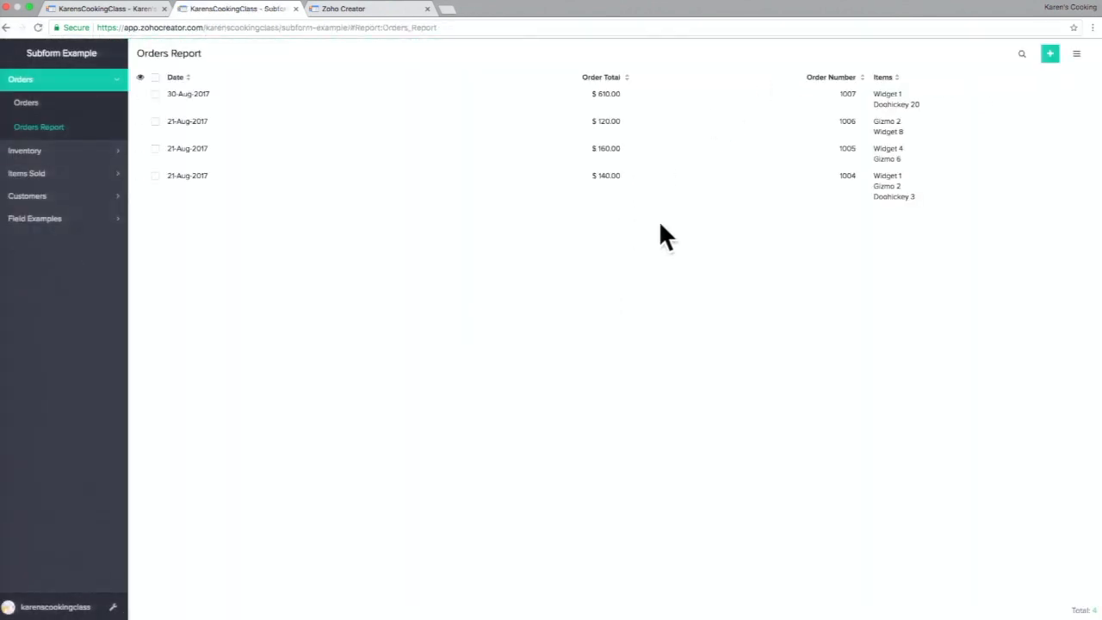
pyautogui.scroll(5, 702, 226)
pyautogui.hscroll(3, 703, 227)
pyautogui.scroll(5, 703, 227)
pyautogui.hscroll(2, 703, 227)
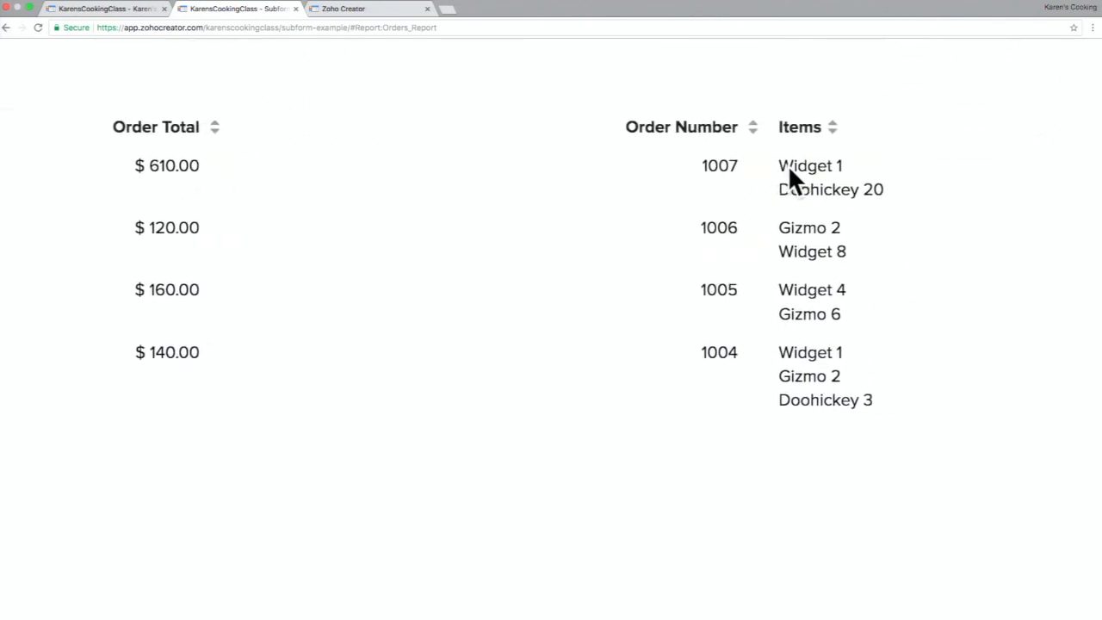
pyautogui.hscroll(4, 788, 164)
pyautogui.moveTo(610, 160); pyautogui.dragTo(642, 161)
pyautogui.click(647, 159)
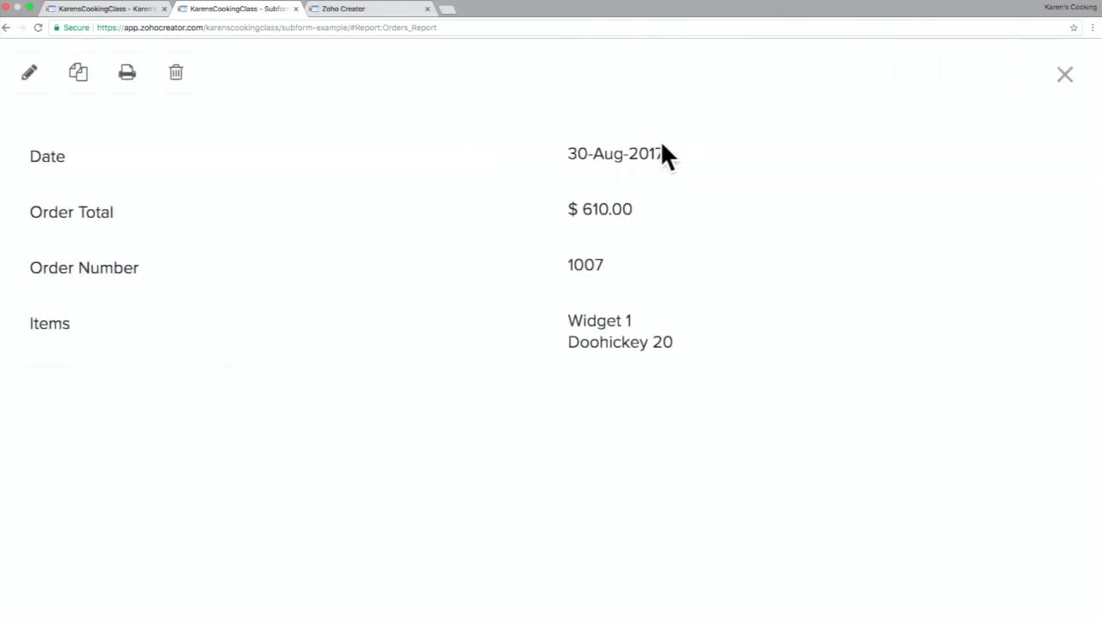
pyautogui.click(1065, 74)
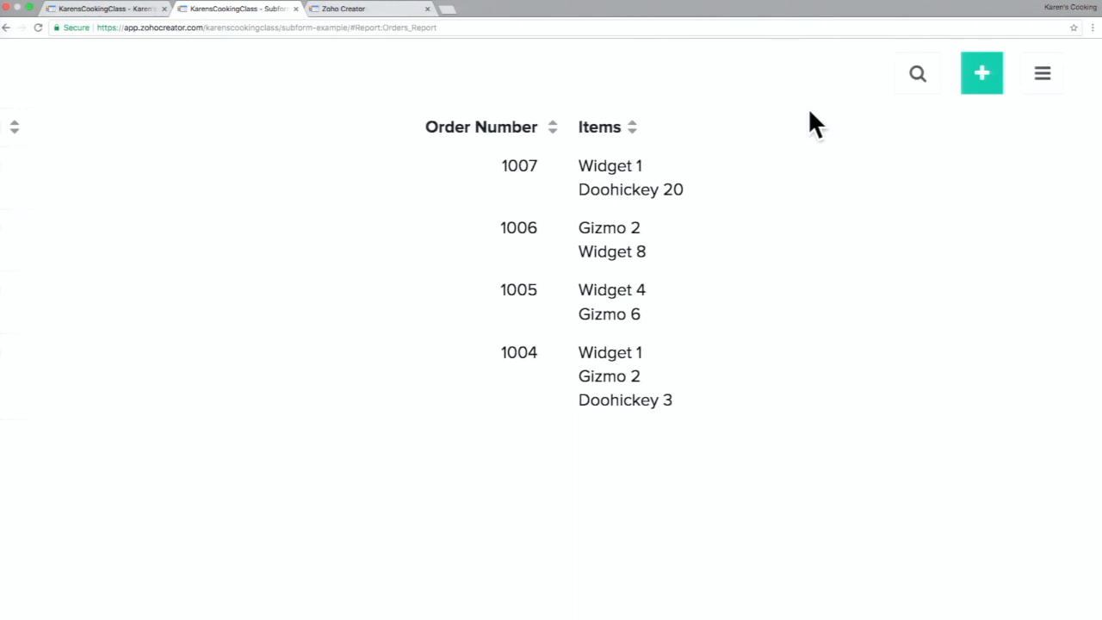
# - Search the Orders Report for records whose Items field contains Widget
pyautogui.click(916, 82)
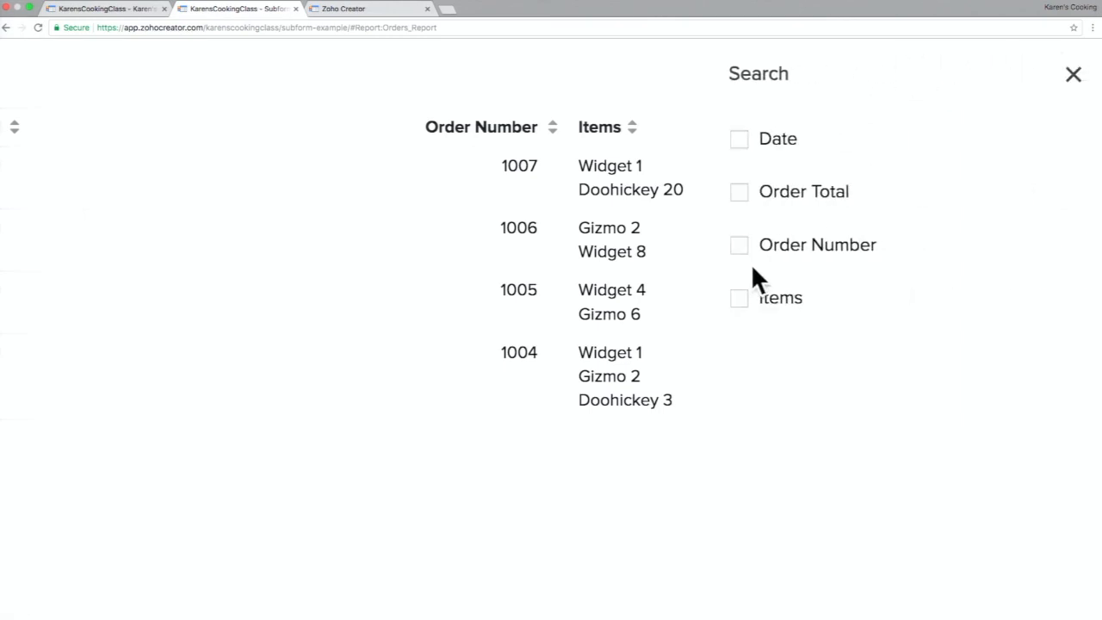
pyautogui.click(742, 296)
pyautogui.click(776, 396)
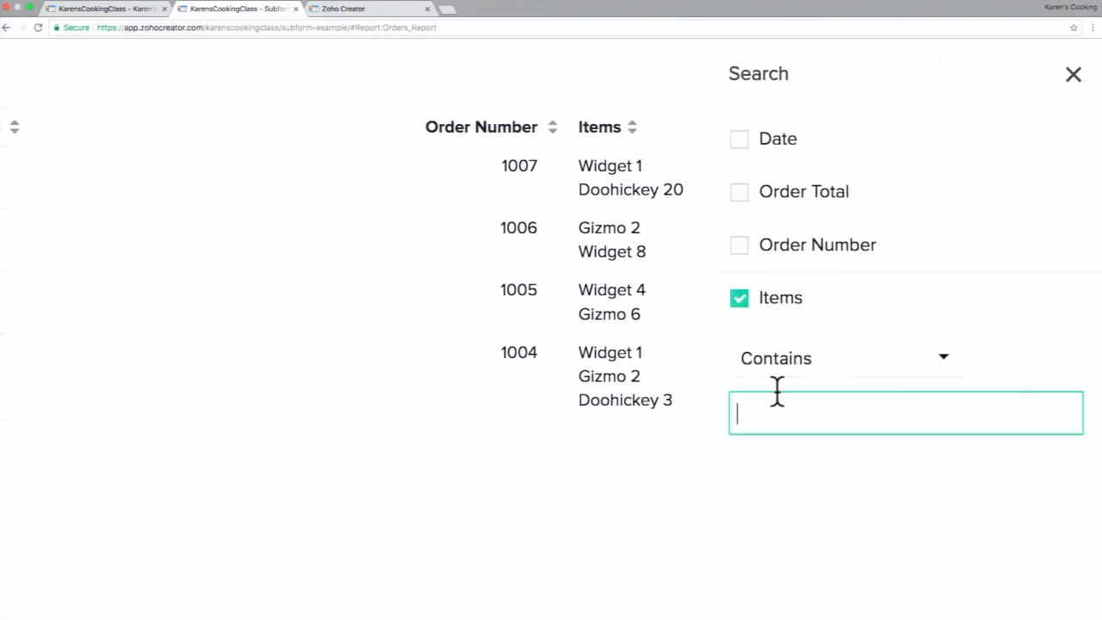
pyautogui.write('Widget')
pyautogui.press('Return')
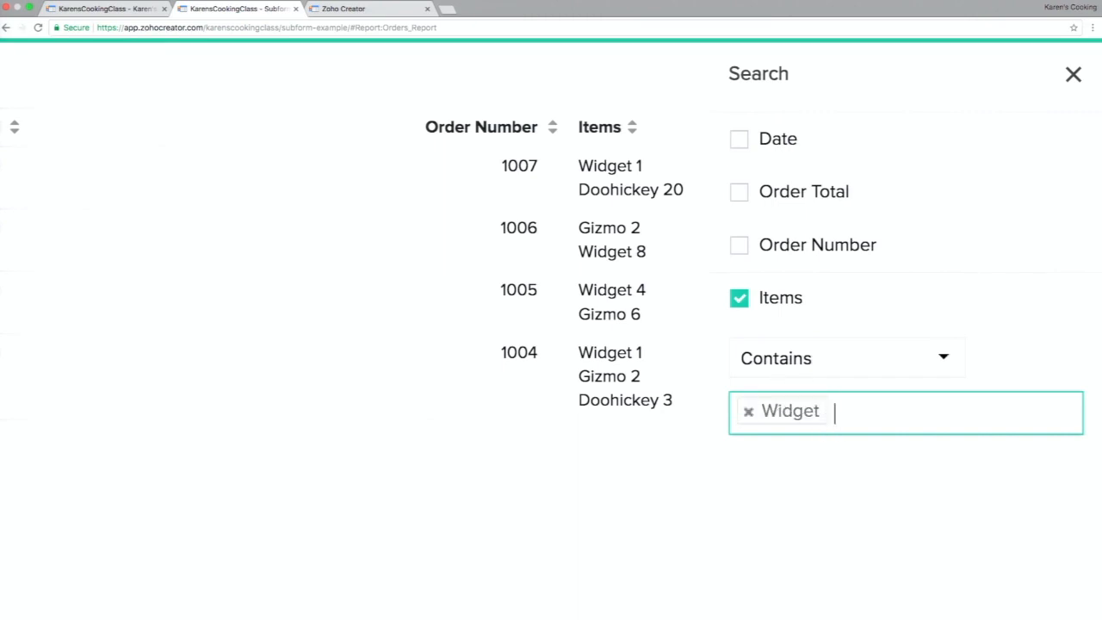
pyautogui.press('Return')
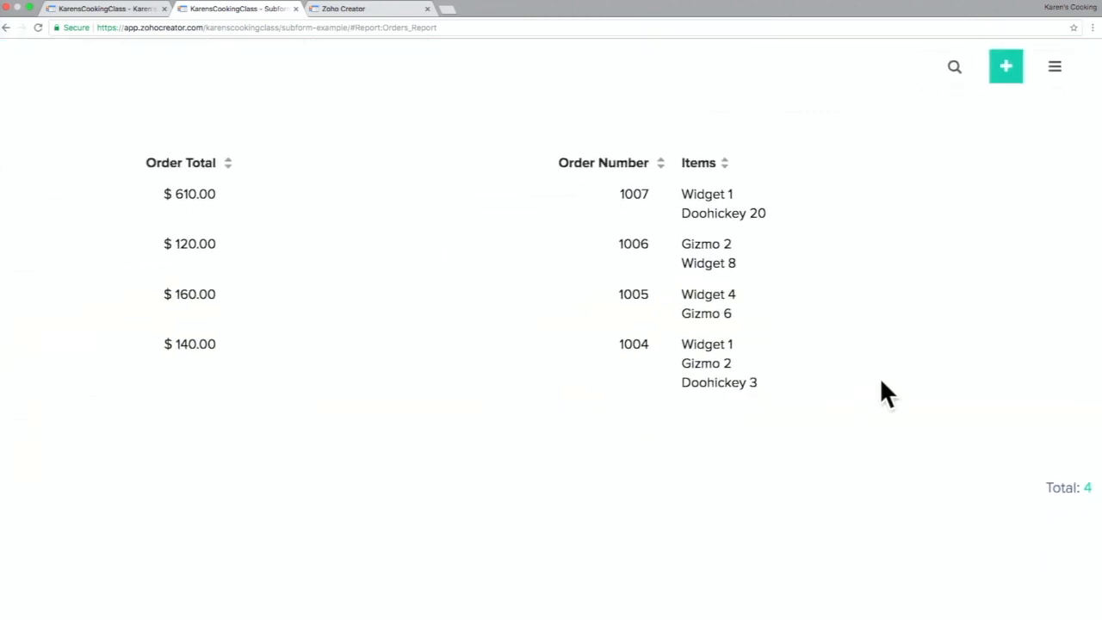
# - Search the Orders Report for records whose Items field contains Doohickey
pyautogui.click(955, 76)
pyautogui.click(848, 344)
pyautogui.click(819, 337)
pyautogui.write('Doohickey')
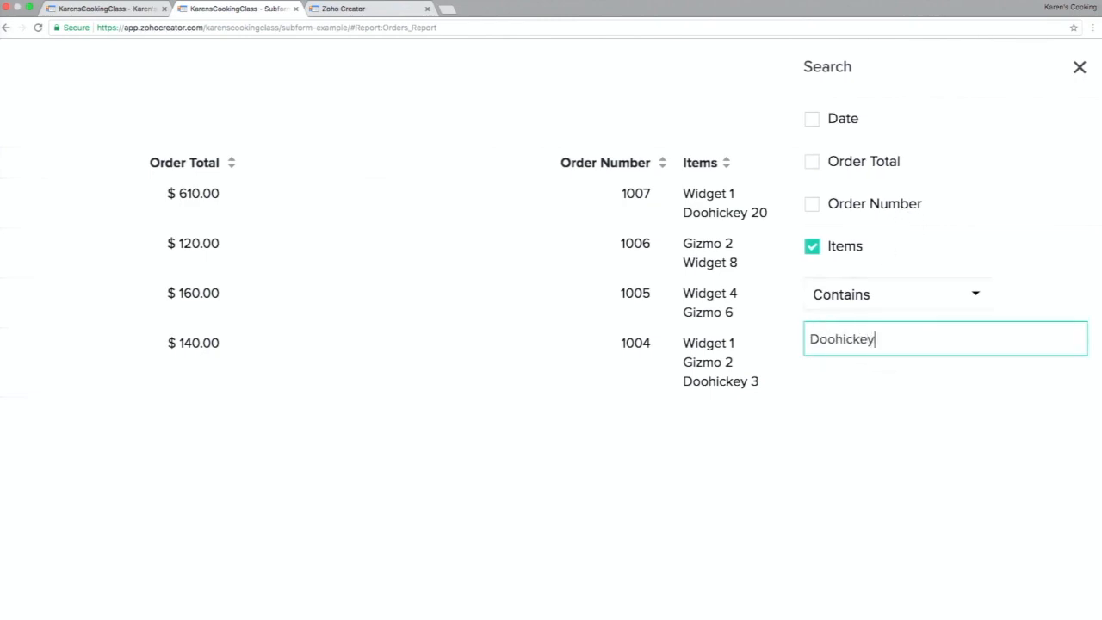
pyautogui.press('Return')
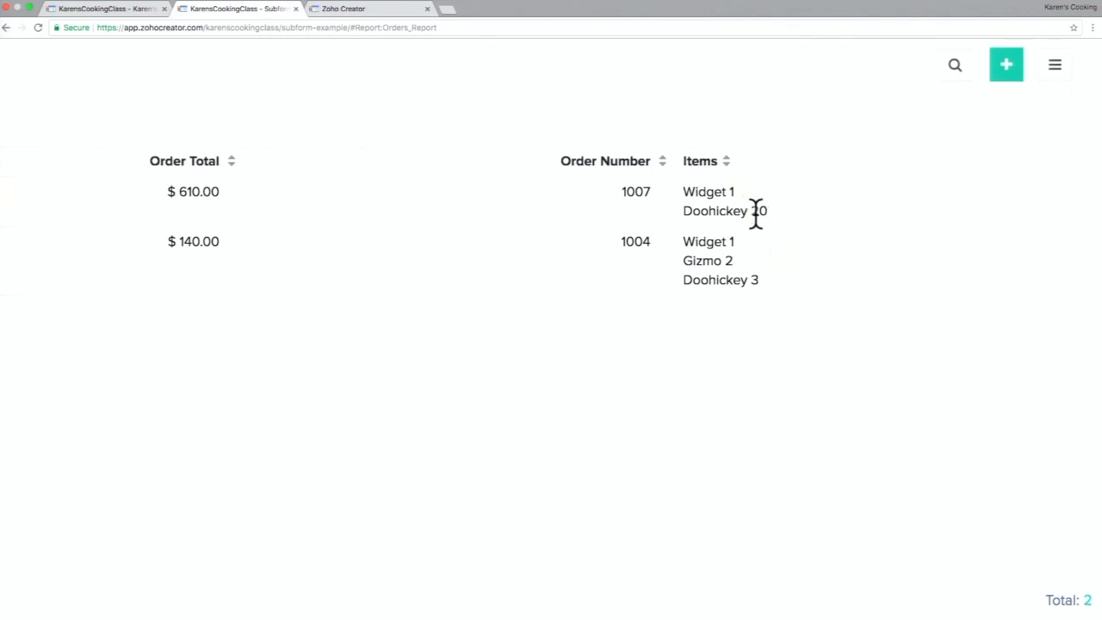
# - Review the filtered orders and search the Items field for the quantity 2
pyautogui.scroll(-2, 780, 215)
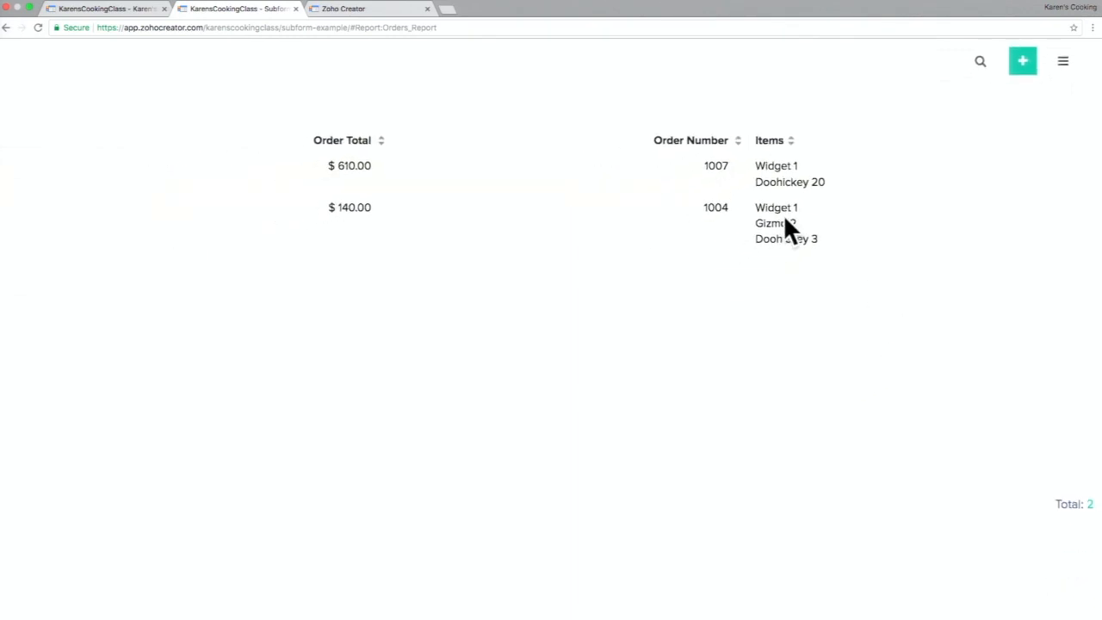
pyautogui.scroll(-3, 784, 214)
pyautogui.scroll(2, 784, 215)
pyautogui.scroll(3, 786, 220)
pyautogui.hscroll(2, 785, 221)
pyautogui.scroll(3, 826, 201)
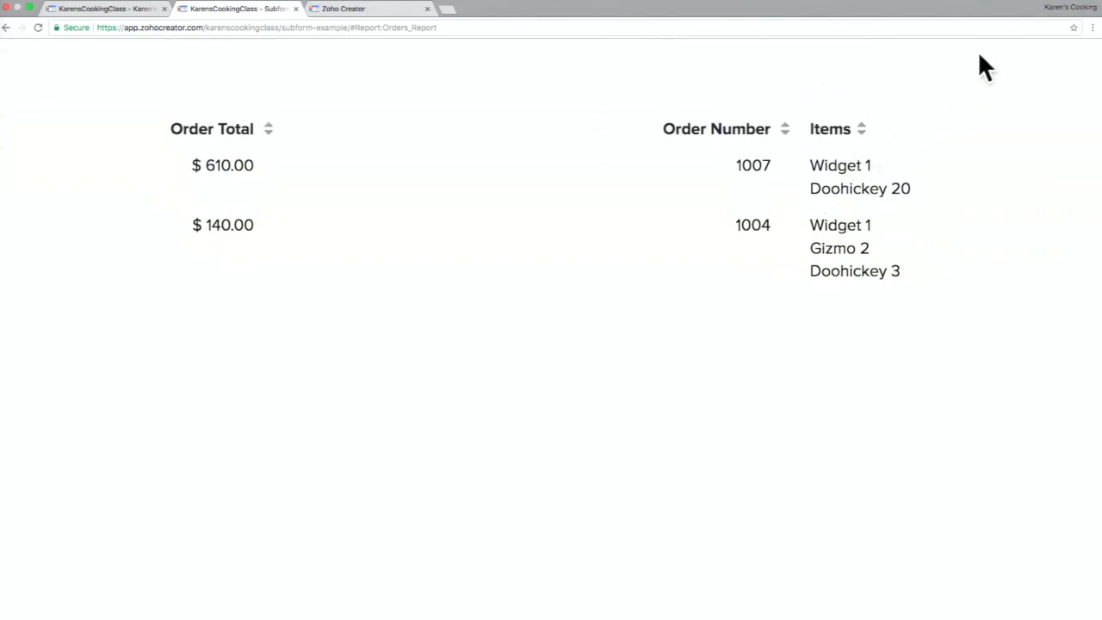
pyautogui.scroll(2, 937, 94)
pyautogui.hscroll(1, 937, 94)
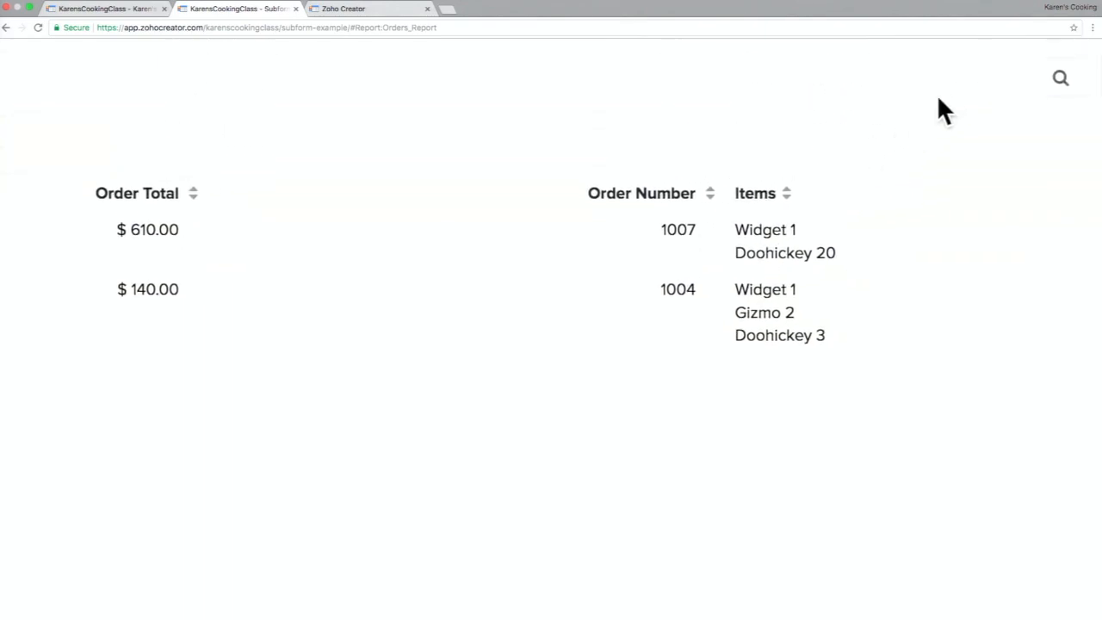
pyautogui.click(1060, 74)
pyautogui.click(900, 397)
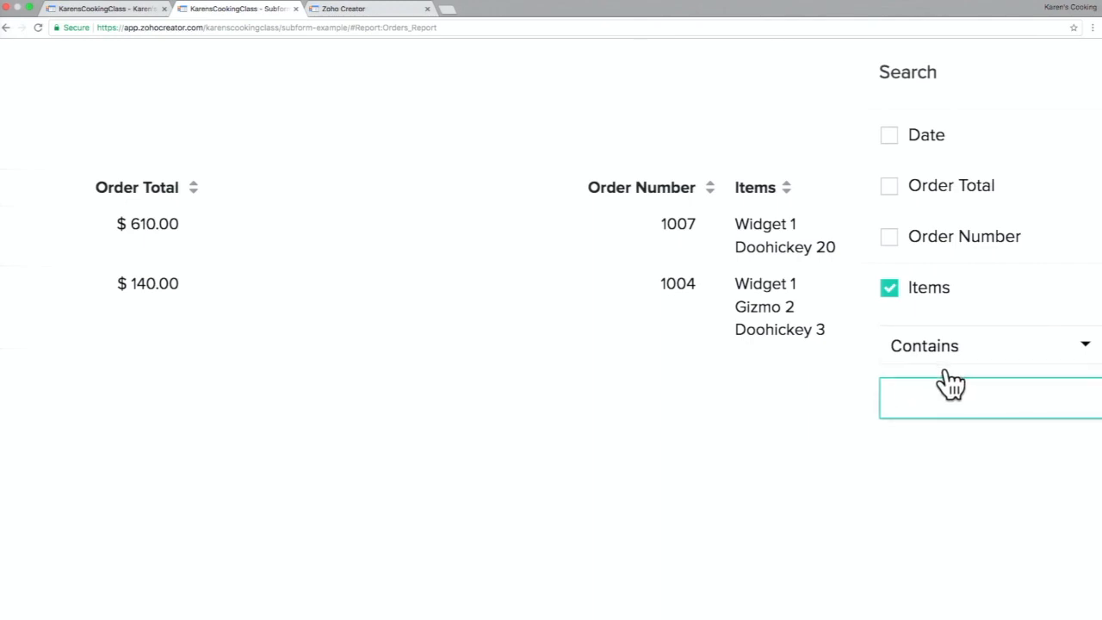
pyautogui.write('2')
pyautogui.press('Return')
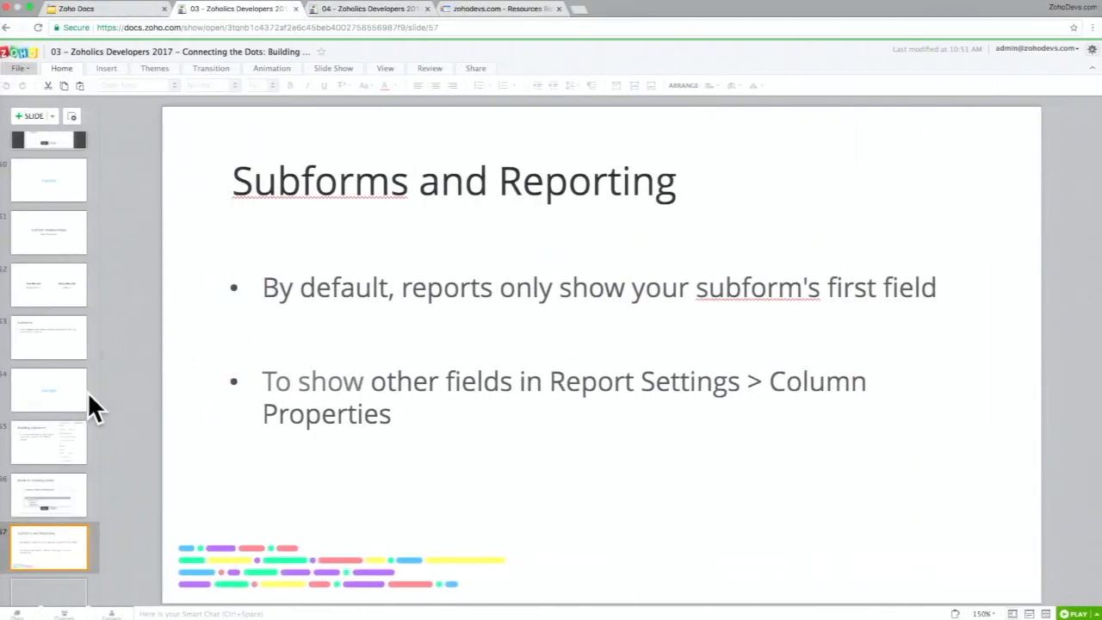
# - Switch back to the Connecting the Dots presentation and review the slides from Subforms and Reporting to Subforms: Best Practices
pyautogui.scroll(-5, 64, 410)
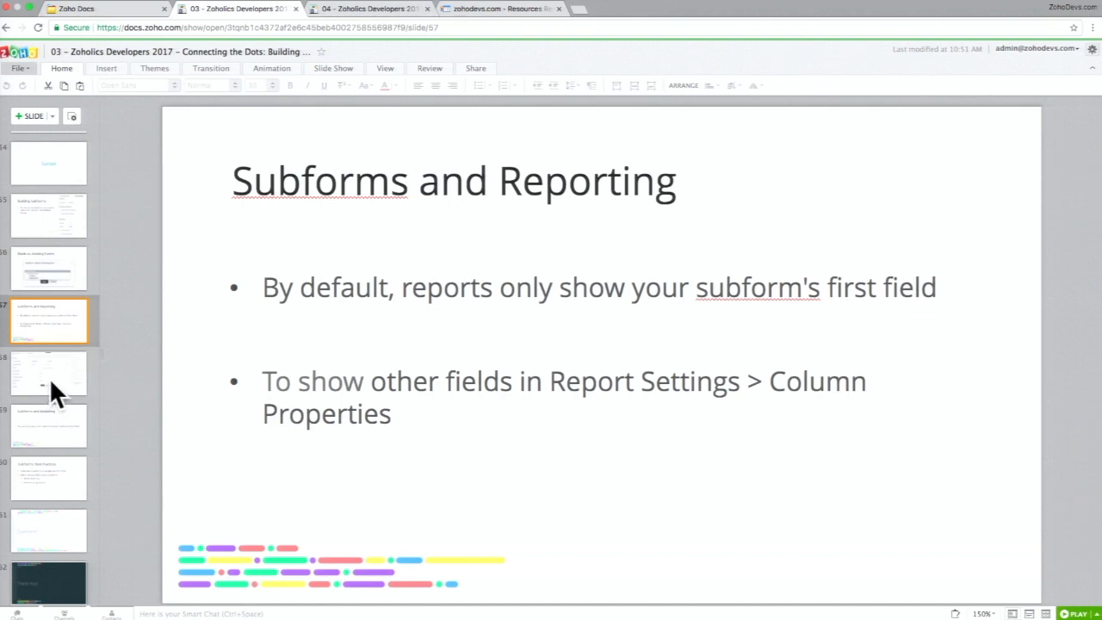
pyautogui.click(49, 379)
pyautogui.click(50, 328)
pyautogui.click(50, 372)
pyautogui.click(54, 427)
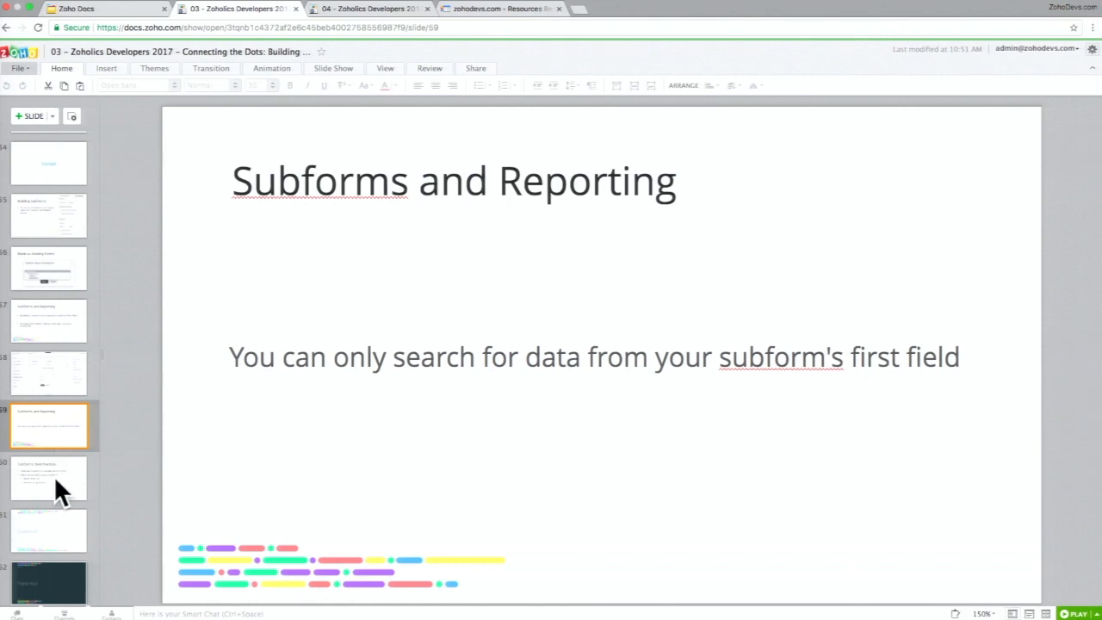
pyautogui.click(54, 475)
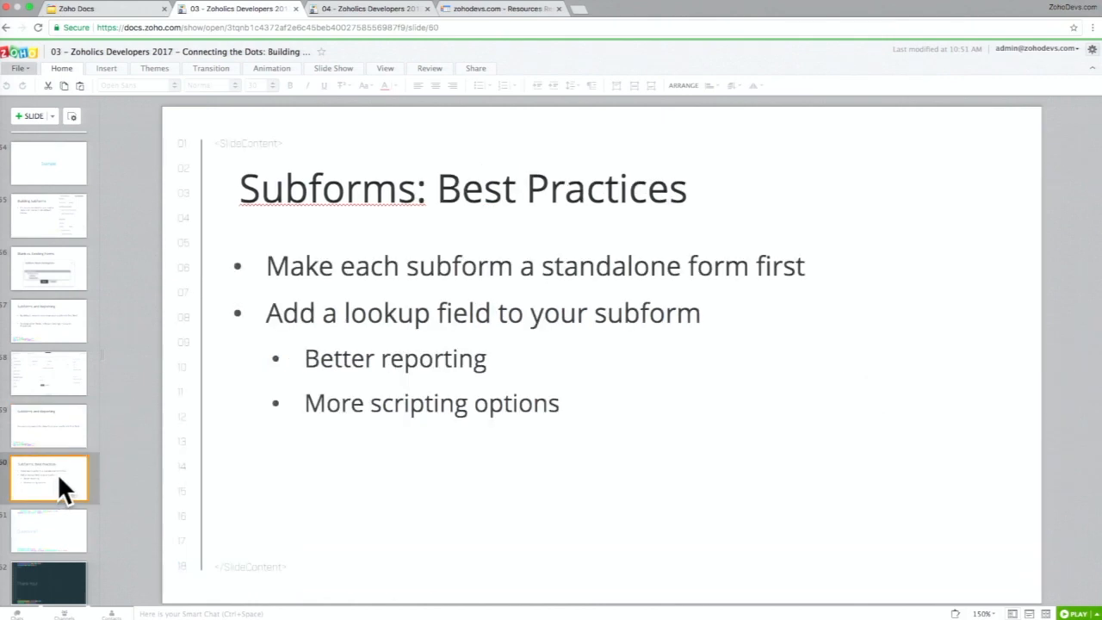